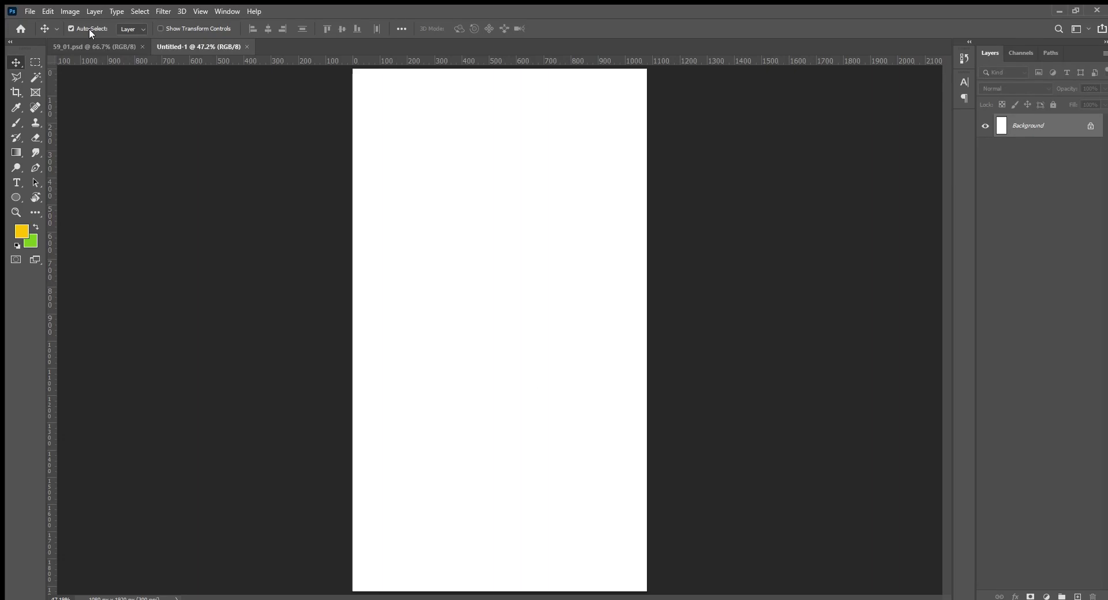
- Bring up the 59_01.psd card document and test-move its artwork, then set it back
{"action": "key", "text": "h"}
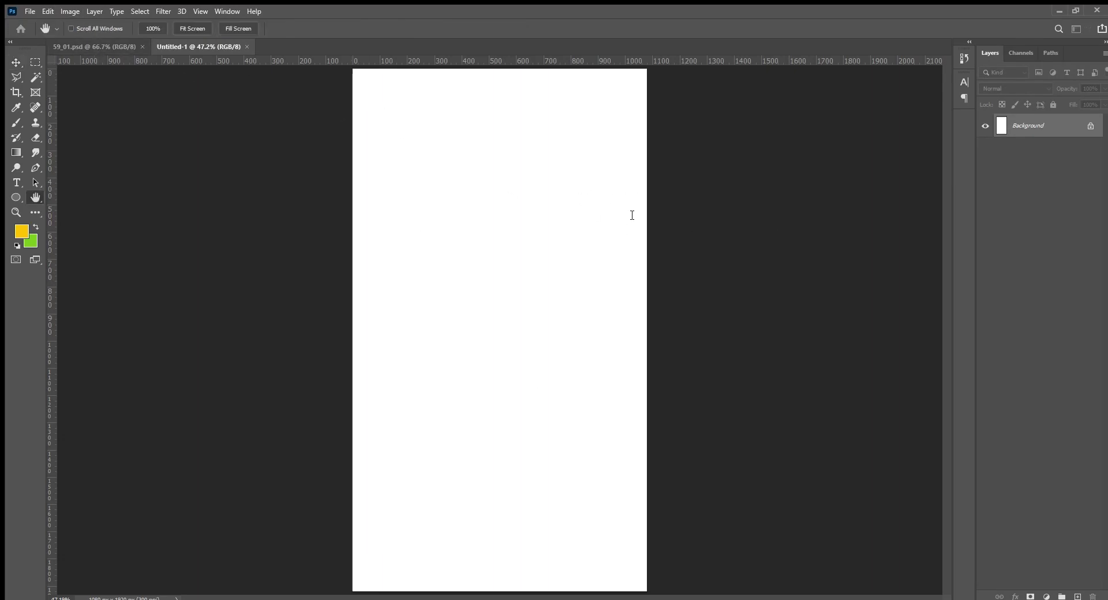
{"action": "key", "text": "v"}
{"action": "key", "text": "ctrl+Tab"}
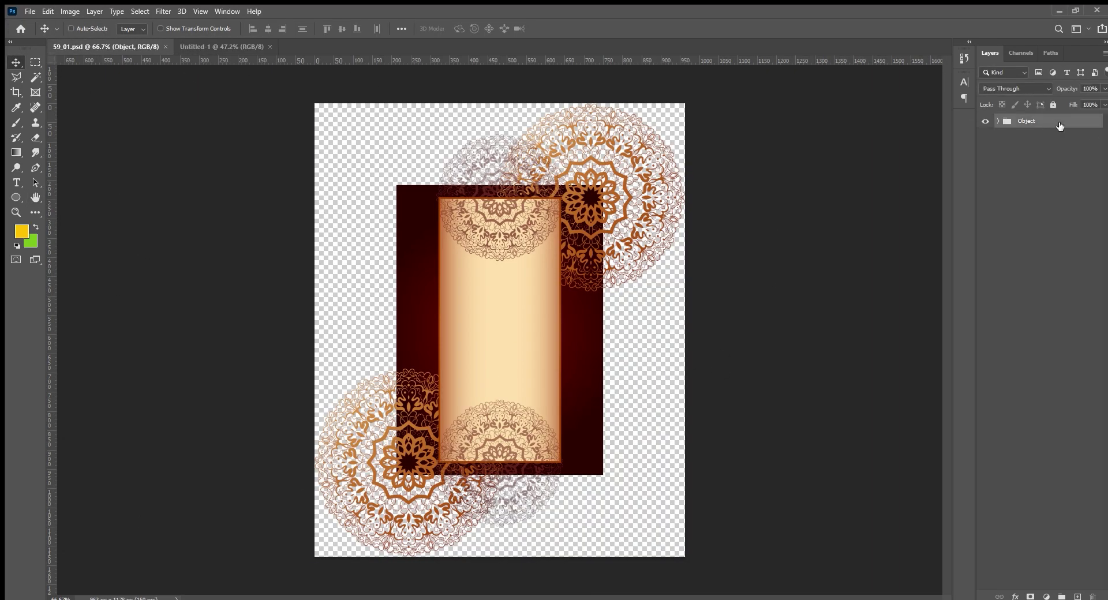
{"action": "key", "text": "ctrl+t"}
{"action": "mouse_move", "coordinate": [519, 358]}
{"action": "left_mouse_down"}
{"action": "mouse_move", "coordinate": [220, 42]}
{"action": "mouse_move", "coordinate": [542, 335]}
{"action": "left_mouse_up"}
- Select the whole Object group and copy it into the Untitled-1 document
{"action": "key", "text": "ctrl+Tab"}
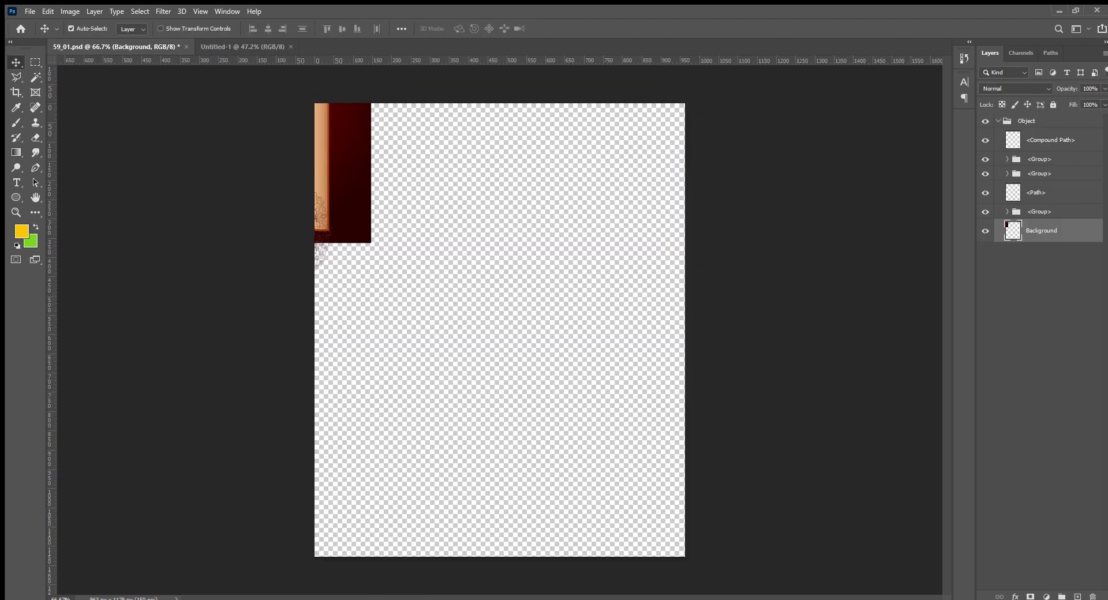
{"action": "left_click", "coordinate": [985, 121]}
{"action": "left_click", "coordinate": [985, 120]}
{"action": "left_click", "coordinate": [997, 121]}
{"action": "left_click", "coordinate": [1068, 120]}
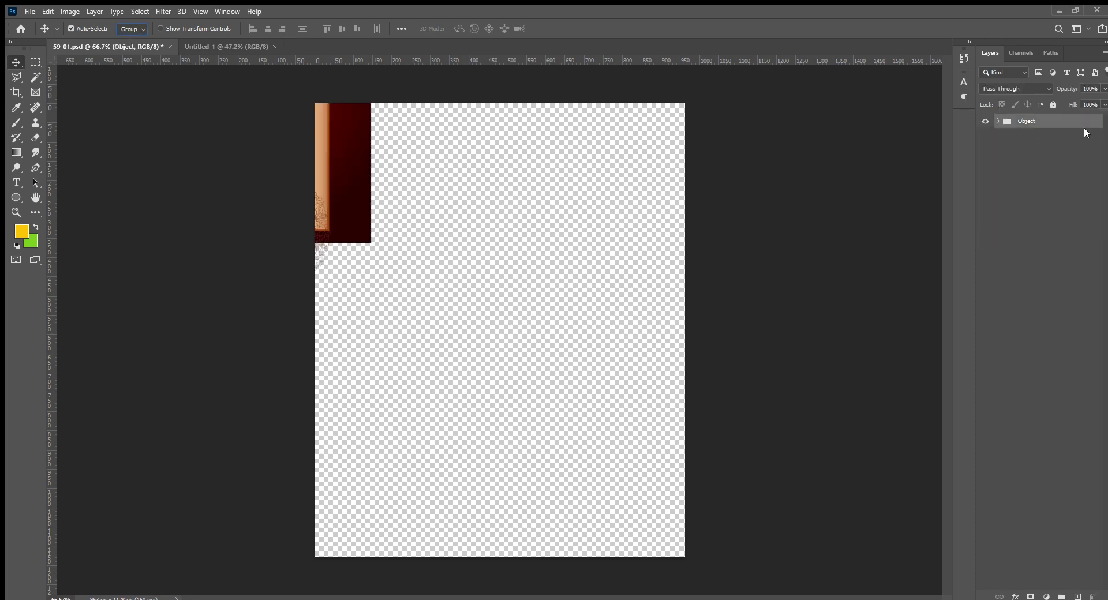
{"action": "left_click_drag", "start_coordinate": [1084, 132], "coordinate": [507, 310]}
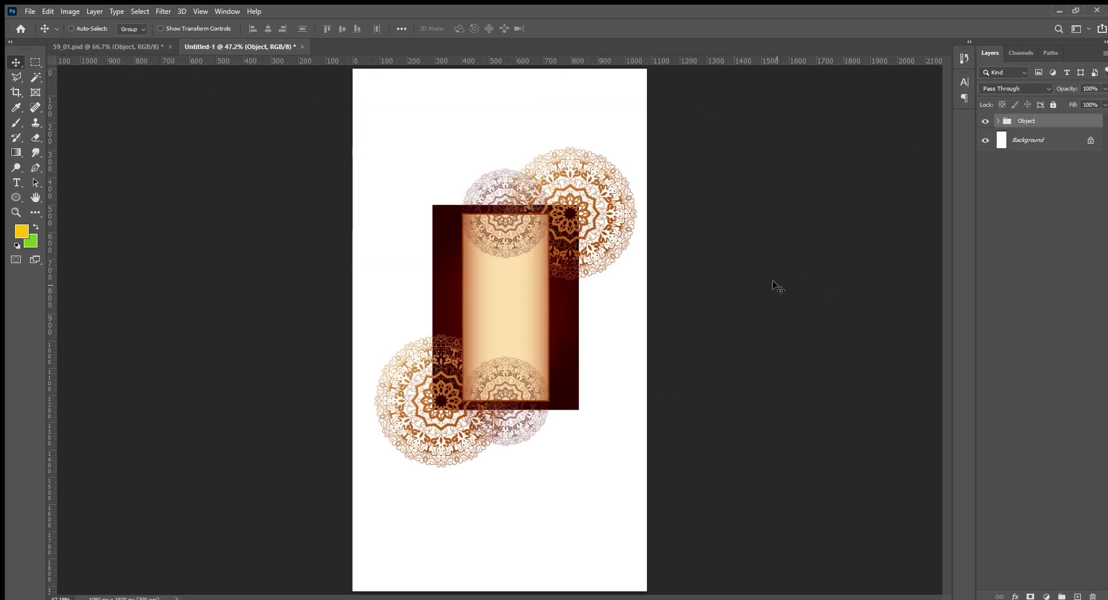
- Enlarge the Object artwork to about 219% and recentre it on the canvas
{"action": "key", "text": "ctrl+t"}
{"action": "left_click_drag", "start_coordinate": [636, 309], "coordinate": [723, 306]}
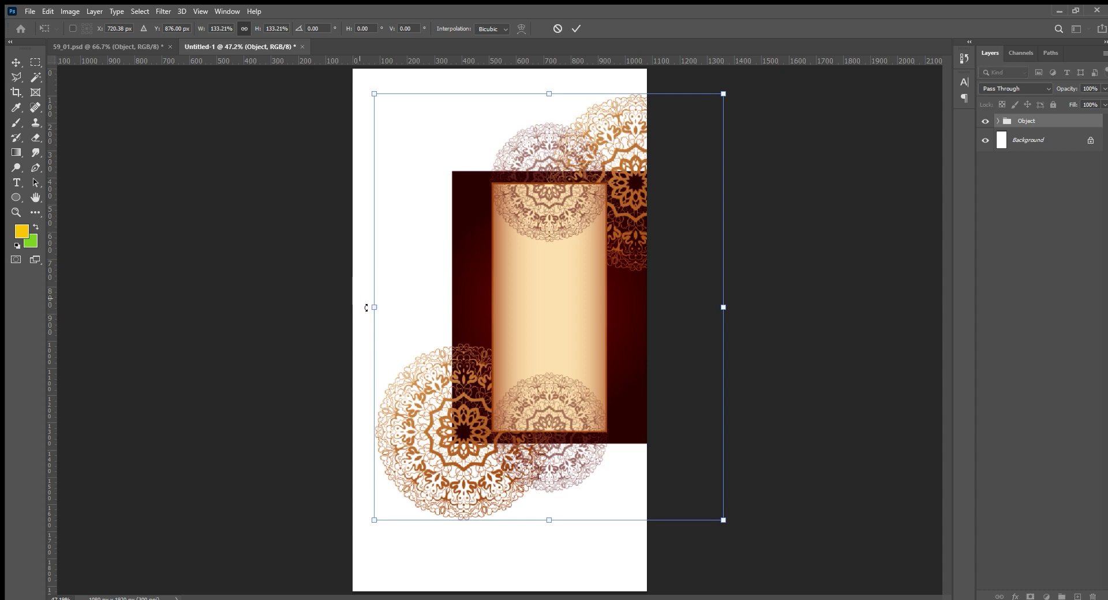
{"action": "left_click_drag", "start_coordinate": [375, 306], "coordinate": [349, 307]}
{"action": "left_click_drag", "start_coordinate": [258, 28], "coordinate": [303, 26]}
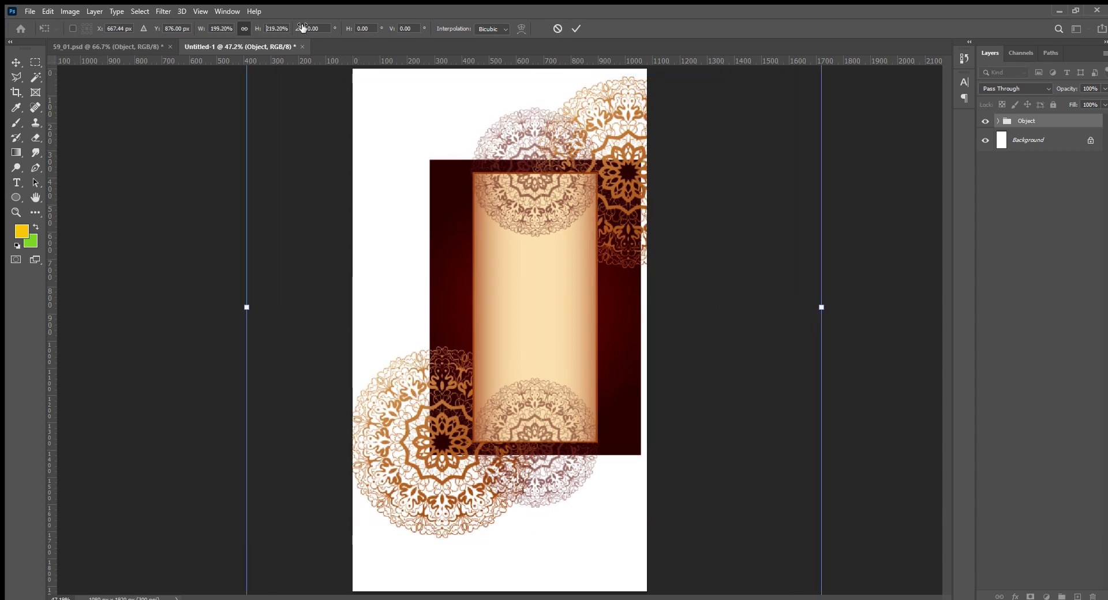
{"action": "left_click_drag", "start_coordinate": [536, 295], "coordinate": [502, 331]}
{"action": "type", "text": "540"}
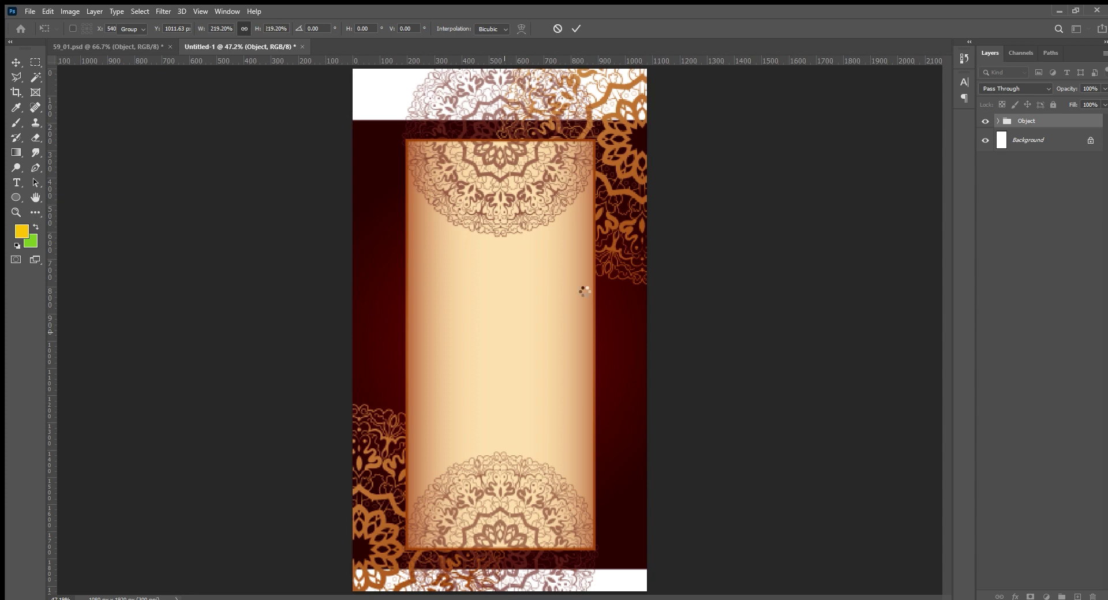
{"action": "key", "text": "Return"}
- Stretch the red Background layer to fill the canvas top and bottom
{"action": "left_click", "coordinate": [997, 120]}
{"action": "left_click", "coordinate": [1030, 231]}
{"action": "key", "text": "ctrl+t"}
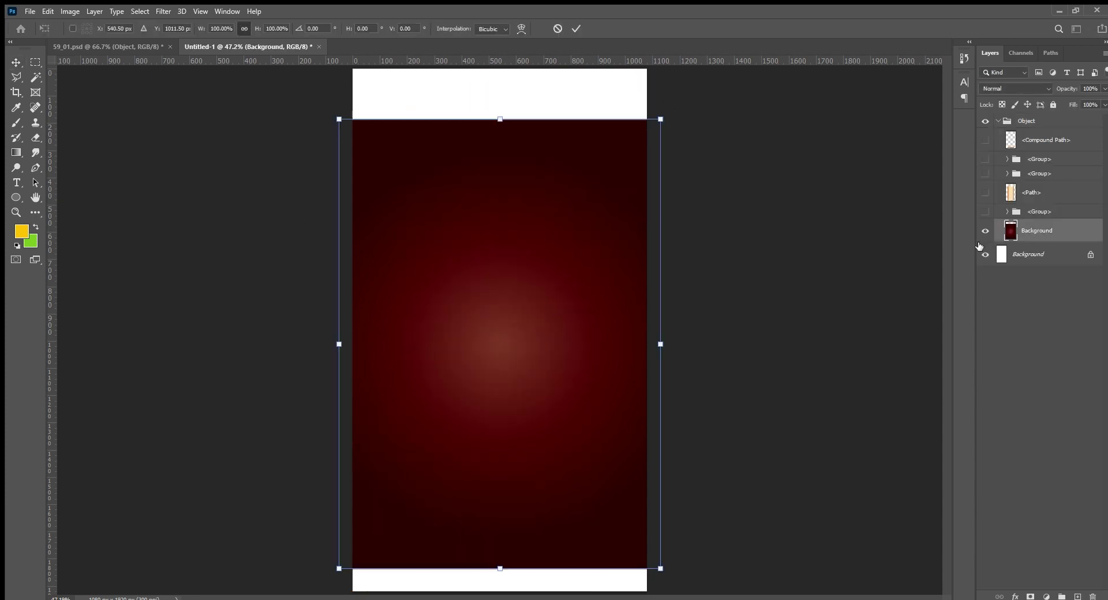
{"action": "left_click_drag", "start_coordinate": [499, 139], "coordinate": [503, 64]}
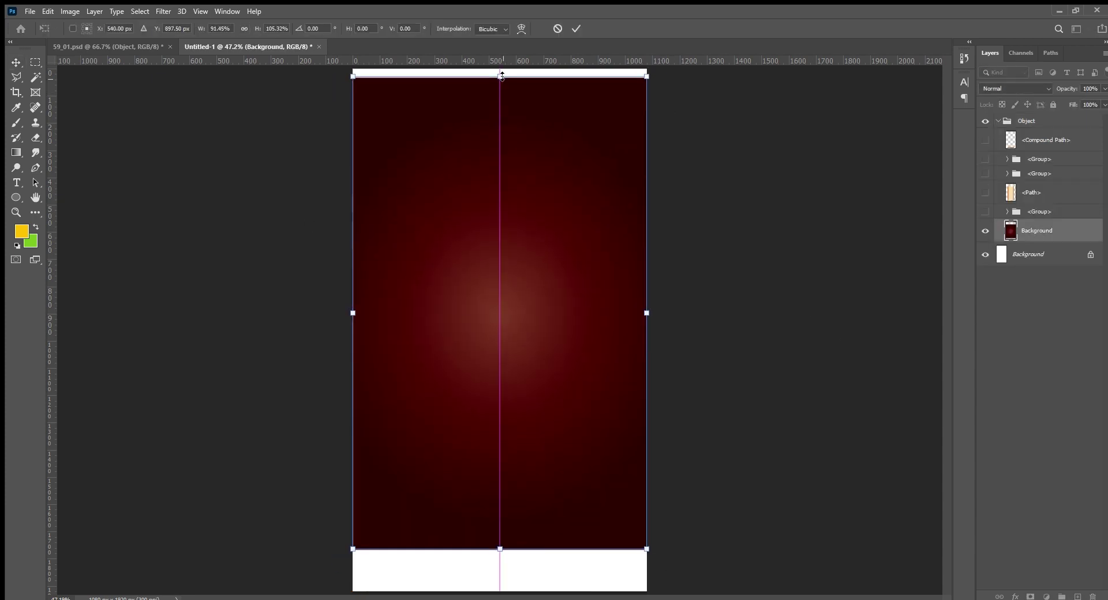
{"action": "left_click_drag", "start_coordinate": [500, 549], "coordinate": [500, 592]}
{"action": "key", "text": "Return"}
- Show the cream panel and orange border layers and merge them into one layer
{"action": "left_click", "coordinate": [986, 195]}
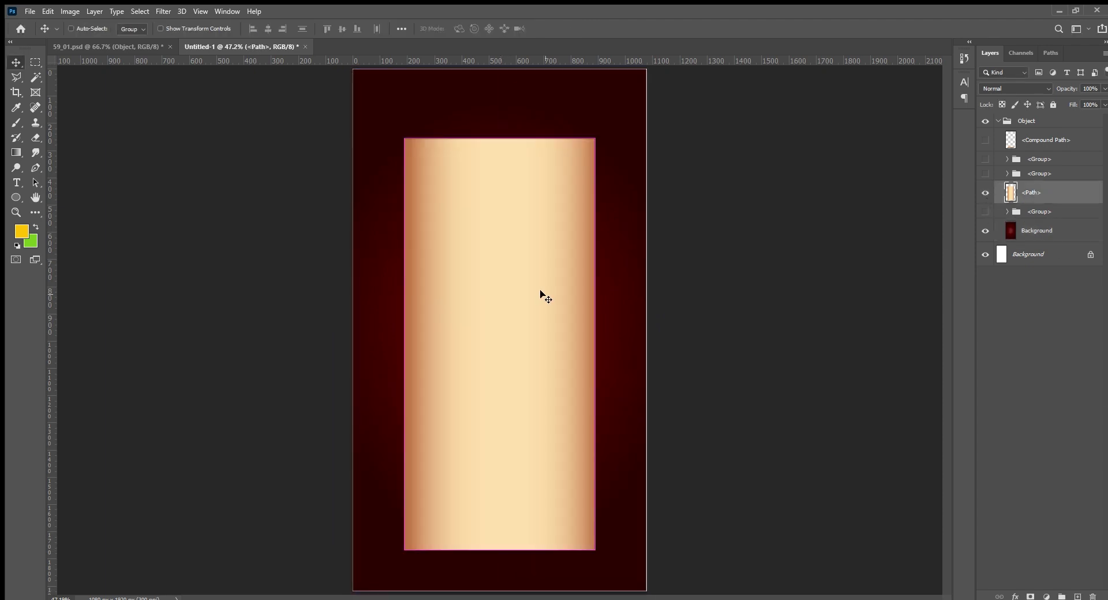
{"action": "left_click", "coordinate": [985, 140]}
{"action": "left_click", "coordinate": [1044, 142], "text": "ctrl"}
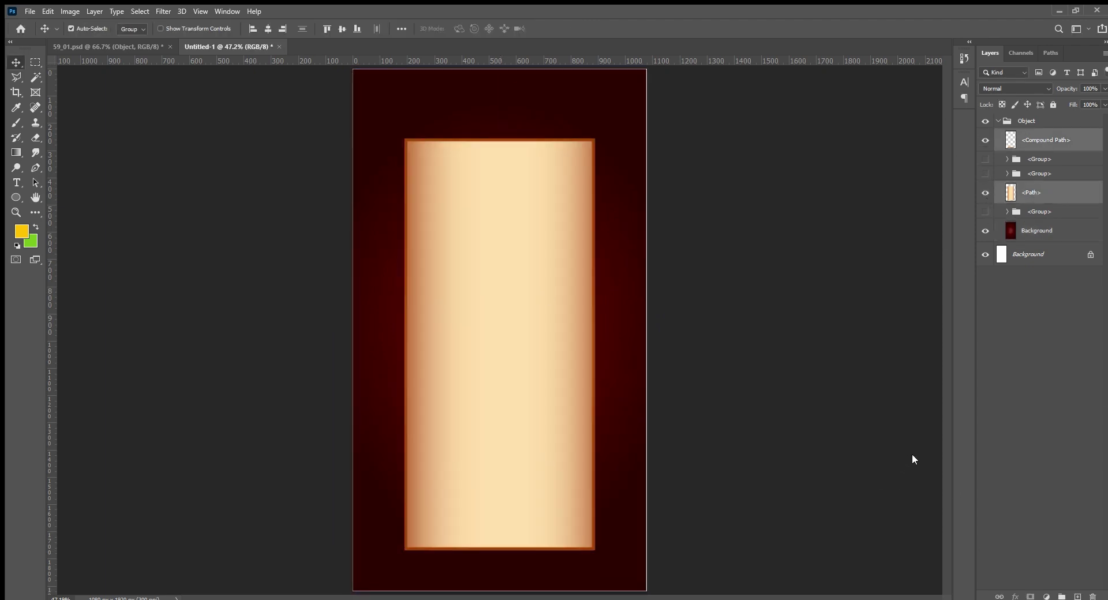
{"action": "key", "text": "ctrl+e"}
- Enlarge and centre the merged cream panel, then reveal the lace mandala group
{"action": "key", "text": "ctrl+t"}
{"action": "left_click_drag", "start_coordinate": [500, 139], "coordinate": [499, 80]}
{"action": "left_click_drag", "start_coordinate": [438, 111], "coordinate": [451, 125]}
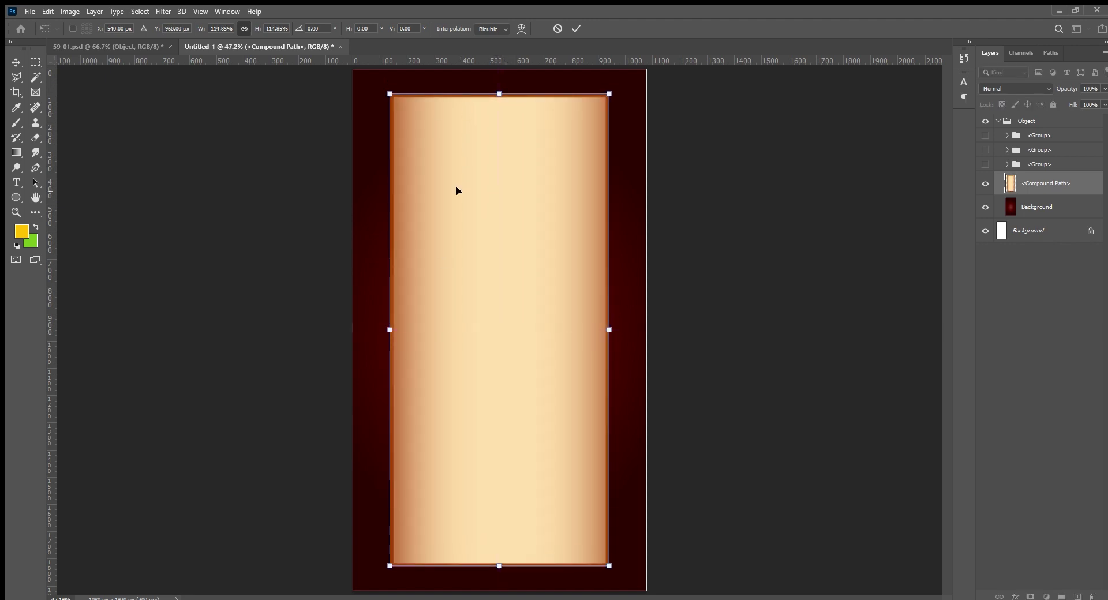
{"action": "left_click_drag", "start_coordinate": [499, 93], "coordinate": [499, 101]}
{"action": "left_click_drag", "start_coordinate": [499, 565], "coordinate": [500, 555]}
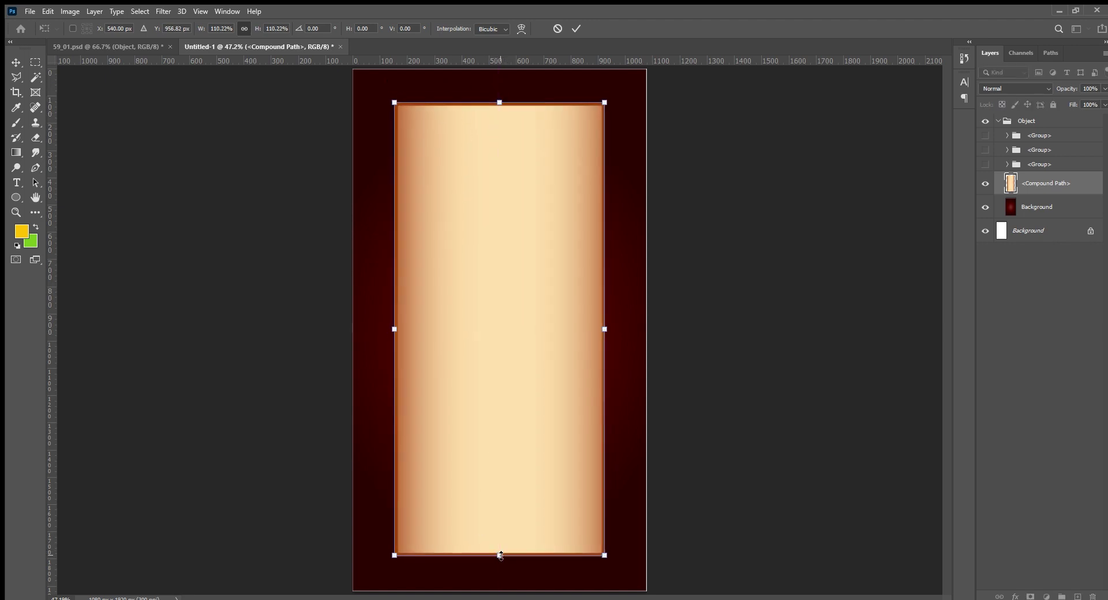
{"action": "key", "text": "Return"}
{"action": "left_click", "coordinate": [985, 164]}
{"action": "left_click", "coordinate": [1064, 164]}
- Shrink the top-right lace into its corner and move the cream panel above both laces
{"action": "left_click", "coordinate": [1006, 164]}
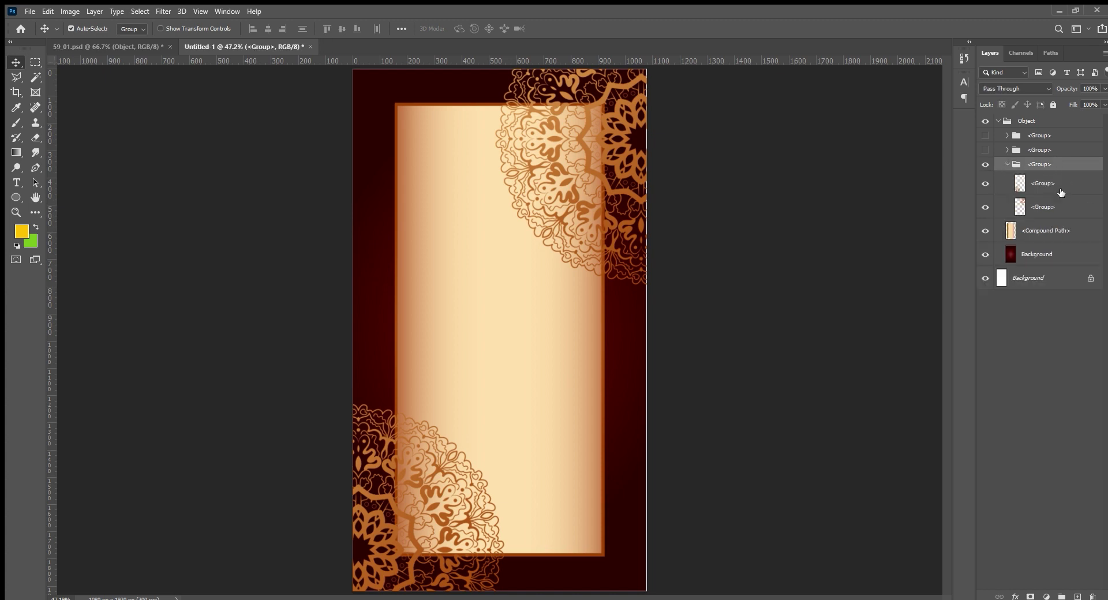
{"action": "left_click", "coordinate": [1058, 206]}
{"action": "key", "text": "ctrl+t"}
{"action": "left_click_drag", "start_coordinate": [497, 282], "coordinate": [563, 148]}
{"action": "key", "text": "Return"}
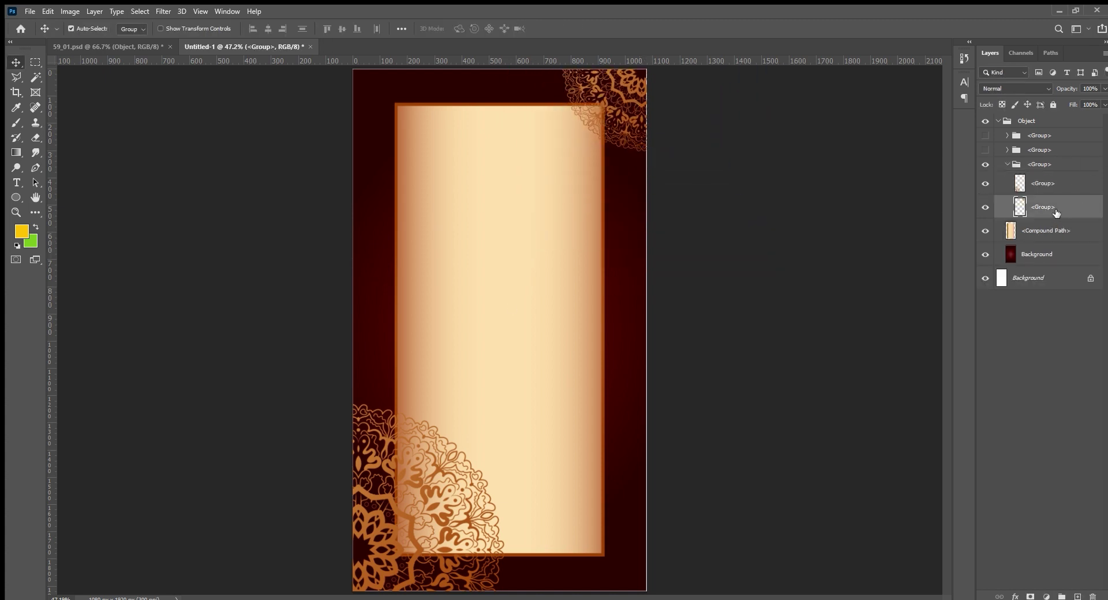
{"action": "left_click_drag", "start_coordinate": [1056, 214], "coordinate": [1056, 243]}
{"action": "left_click_drag", "start_coordinate": [1041, 183], "coordinate": [1062, 244]}
- Shrink the bottom-left lace and refine the top-right lace's size
{"action": "key", "text": "ctrl+t"}
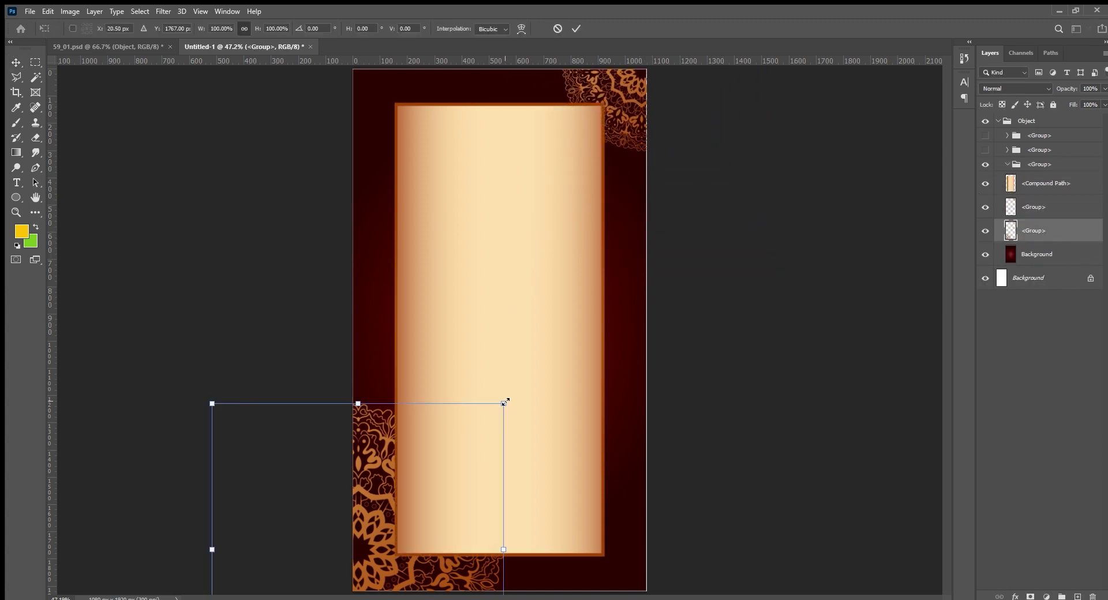
{"action": "left_click_drag", "start_coordinate": [504, 404], "coordinate": [446, 455]}
{"action": "key", "text": "Return"}
{"action": "left_click", "coordinate": [1038, 206]}
{"action": "key", "text": "ctrl+t"}
{"action": "mouse_move", "coordinate": [564, 149]}
{"action": "left_mouse_down"}
{"action": "mouse_move", "coordinate": [521, 191]}
{"action": "mouse_move", "coordinate": [539, 166]}
{"action": "left_mouse_up"}
{"action": "key", "text": "Return"}
- Turn off auto-select and shift the Object group left and up to cover the top strip
{"action": "left_click_drag", "start_coordinate": [375, 577], "coordinate": [389, 574]}
{"action": "key", "text": "ctrl+z"}
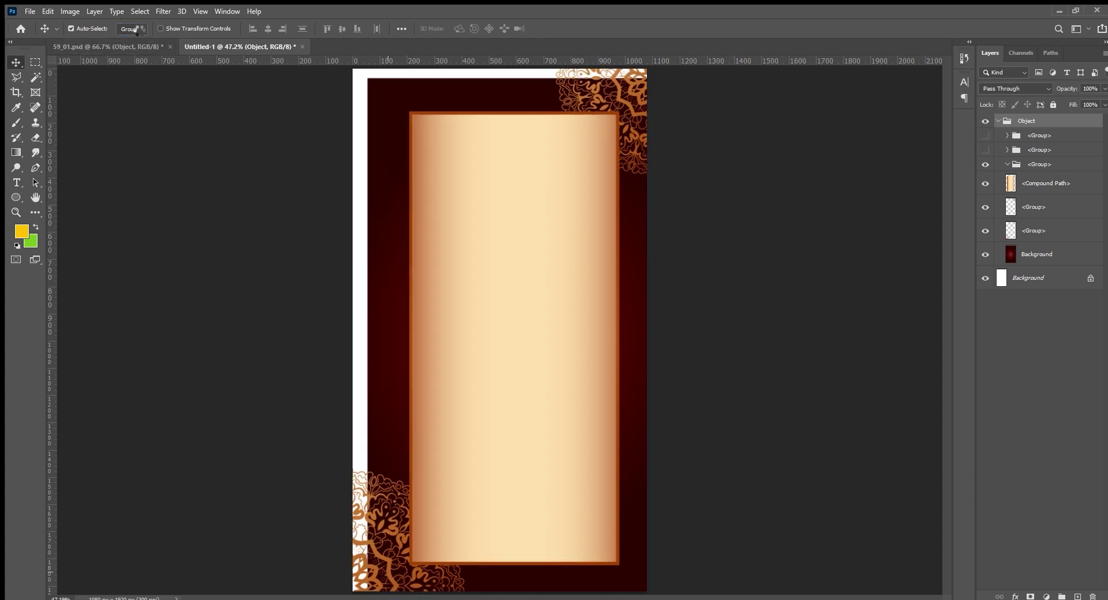
{"action": "left_click", "coordinate": [137, 28]}
{"action": "left_click", "coordinate": [128, 47]}
{"action": "left_click", "coordinate": [1068, 323]}
{"action": "left_click", "coordinate": [1047, 261], "text": "ctrl"}
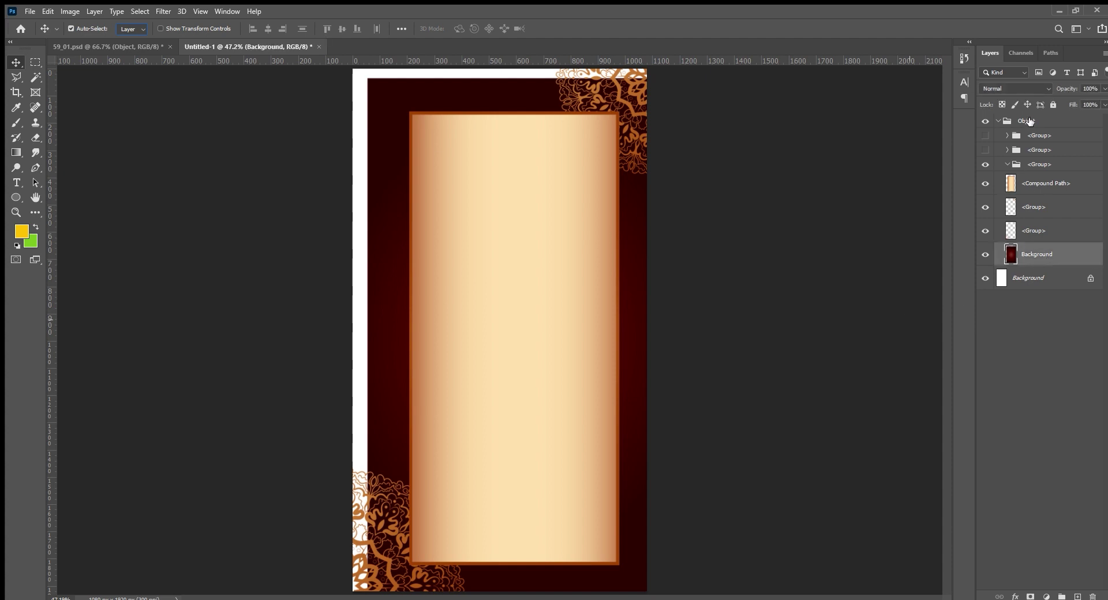
{"action": "left_click", "coordinate": [1028, 121]}
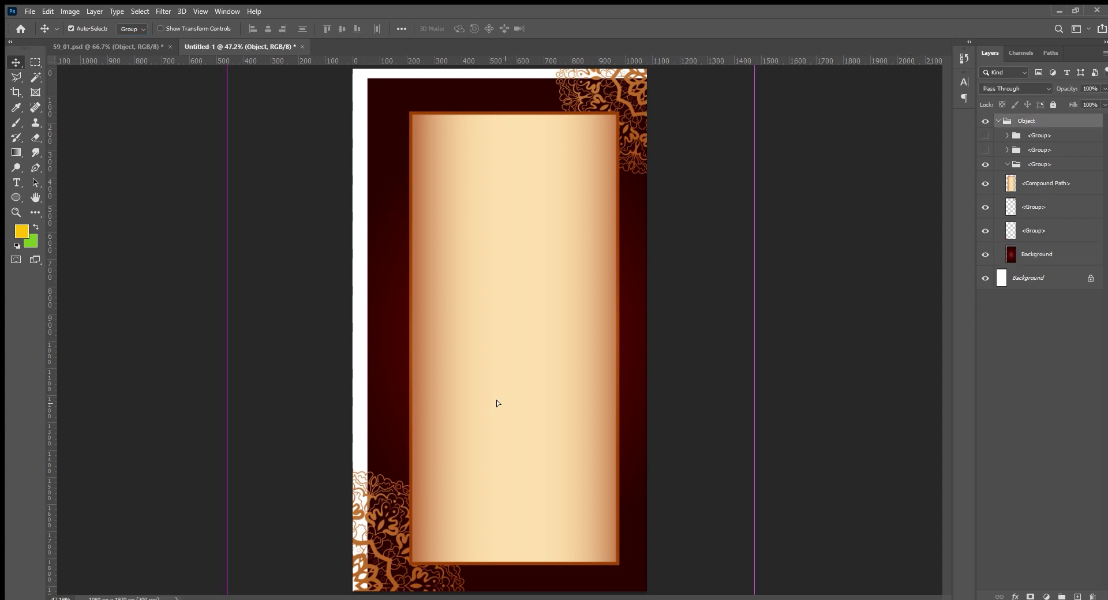
{"action": "left_click_drag", "start_coordinate": [505, 403], "coordinate": [489, 402]}
{"action": "key", "text": "Right"}
{"action": "key", "text": "Right"}
{"action": "key", "text": "Right"}
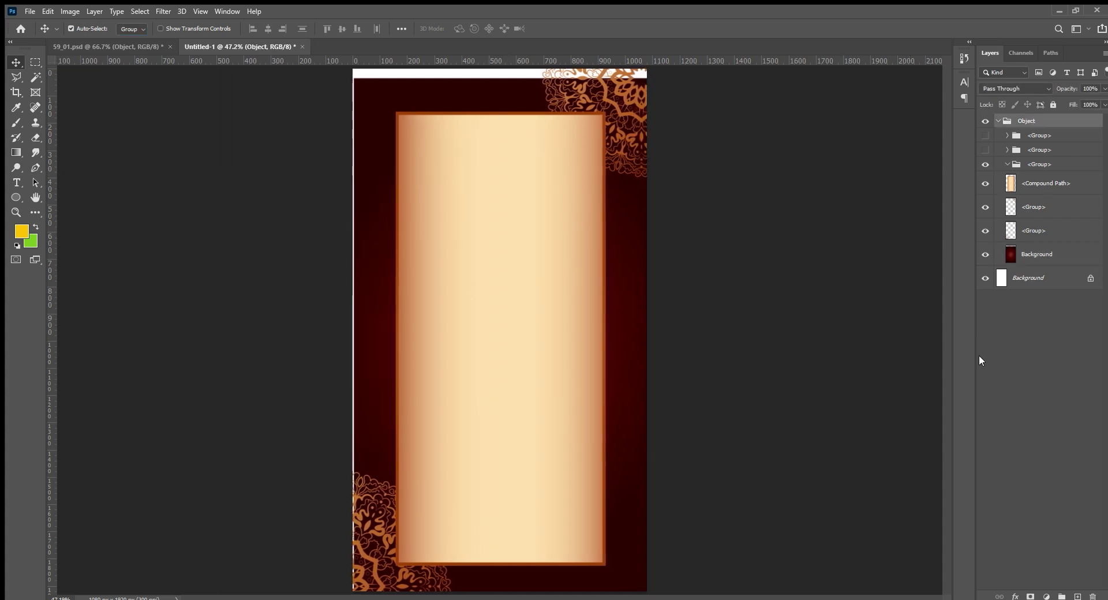
{"action": "key", "text": "Up"}
{"action": "key", "text": "Up"}
{"action": "key", "text": "Up"}
{"action": "key", "text": "Up"}
{"action": "key", "text": "Up"}
{"action": "key", "text": "Up"}
{"action": "key", "text": "Up"}
{"action": "key", "text": "Up"}
{"action": "key", "text": "Up"}
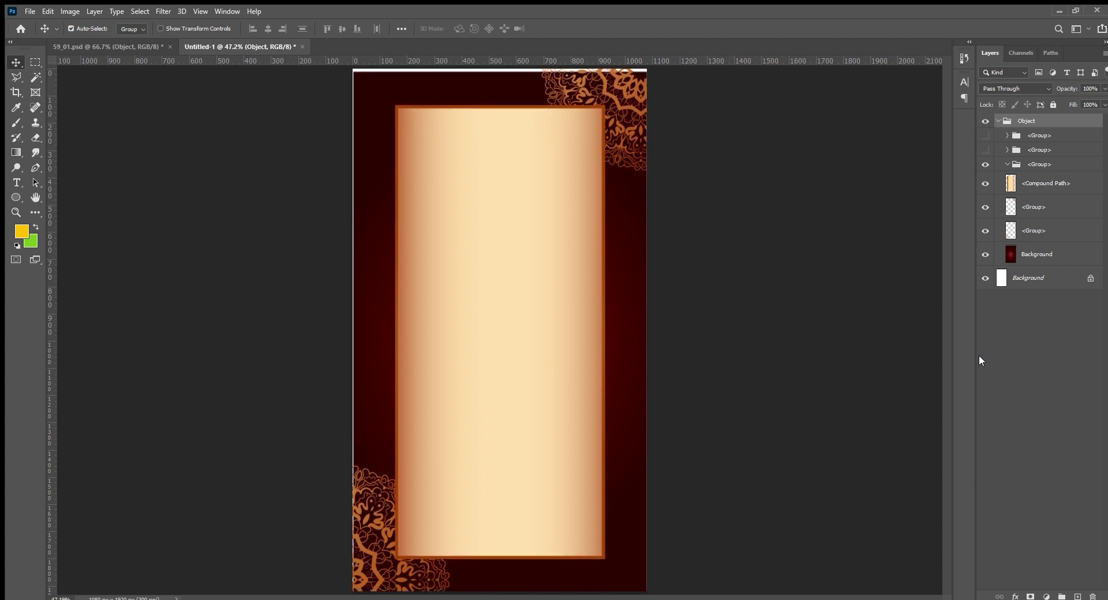
{"action": "key", "text": "Up"}
{"action": "key", "text": "Up"}
{"action": "key", "text": "Up"}
{"action": "key", "text": "Up"}
{"action": "key", "text": "Up"}
{"action": "key", "text": "Up"}
- Recheck the red Background transform and move the bottom-left lace into its corner
{"action": "left_click", "coordinate": [1037, 254]}
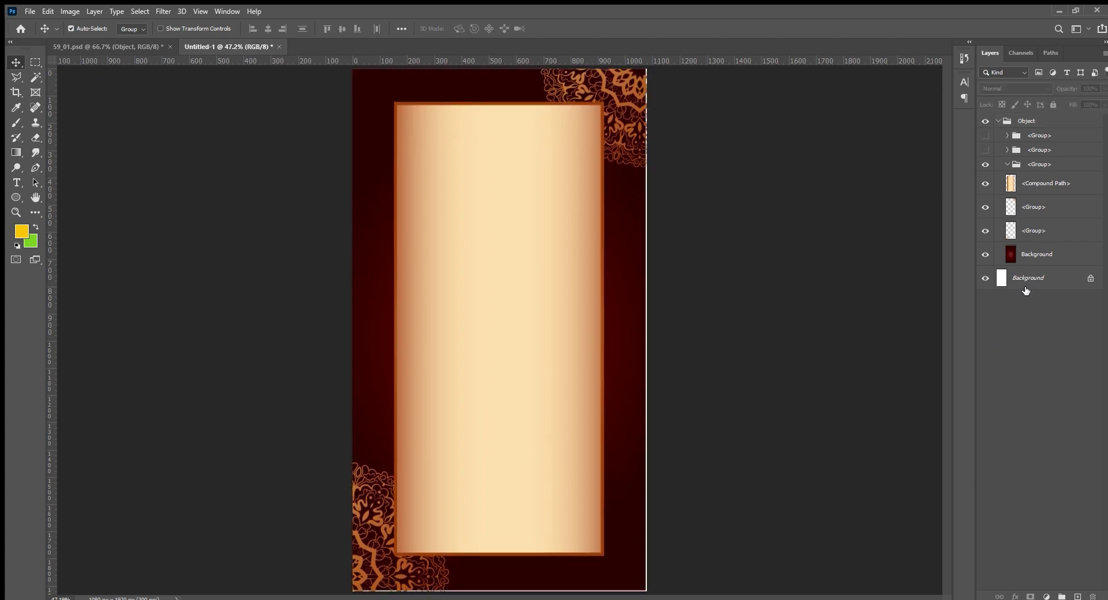
{"action": "key", "text": "ctrl+t"}
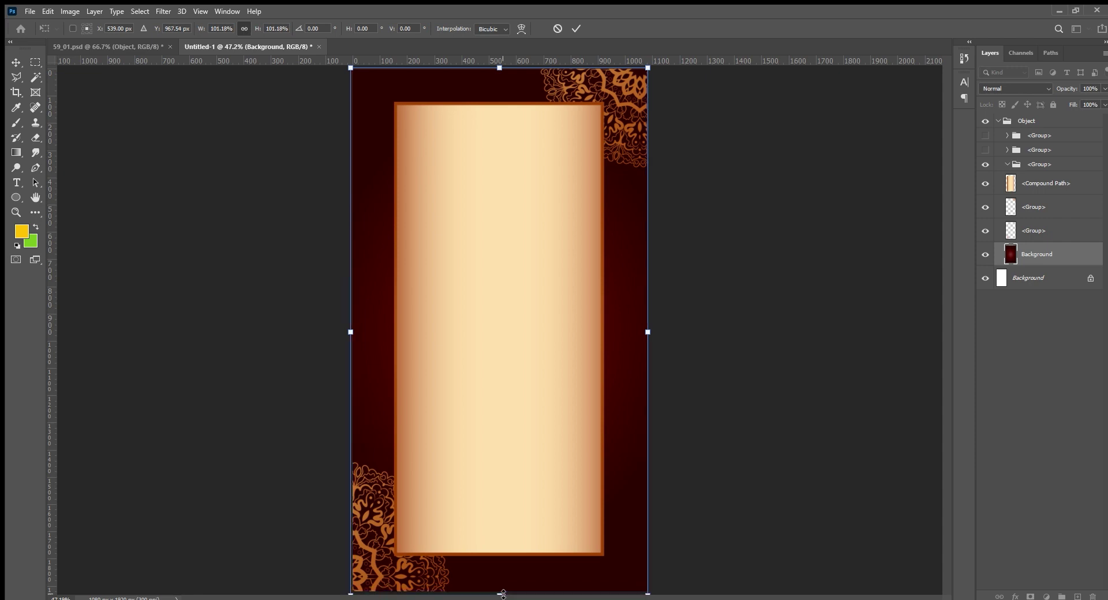
{"action": "key", "text": "Return"}
{"action": "left_click", "coordinate": [1033, 230]}
{"action": "key", "text": "ctrl+t"}
{"action": "left_click_drag", "start_coordinate": [364, 558], "coordinate": [388, 567]}
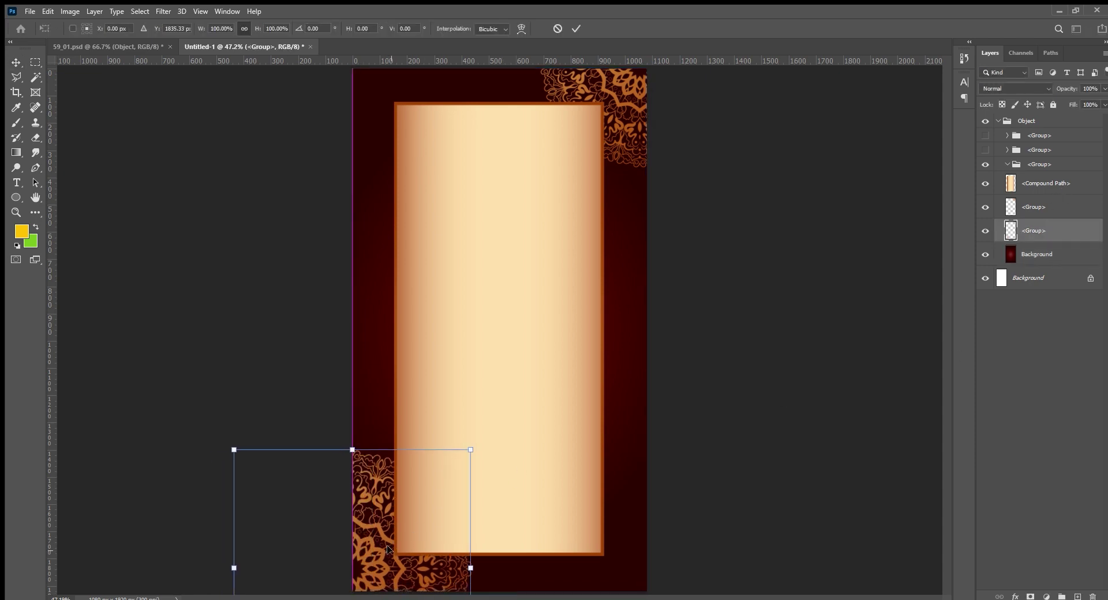
{"action": "key", "text": "Return"}
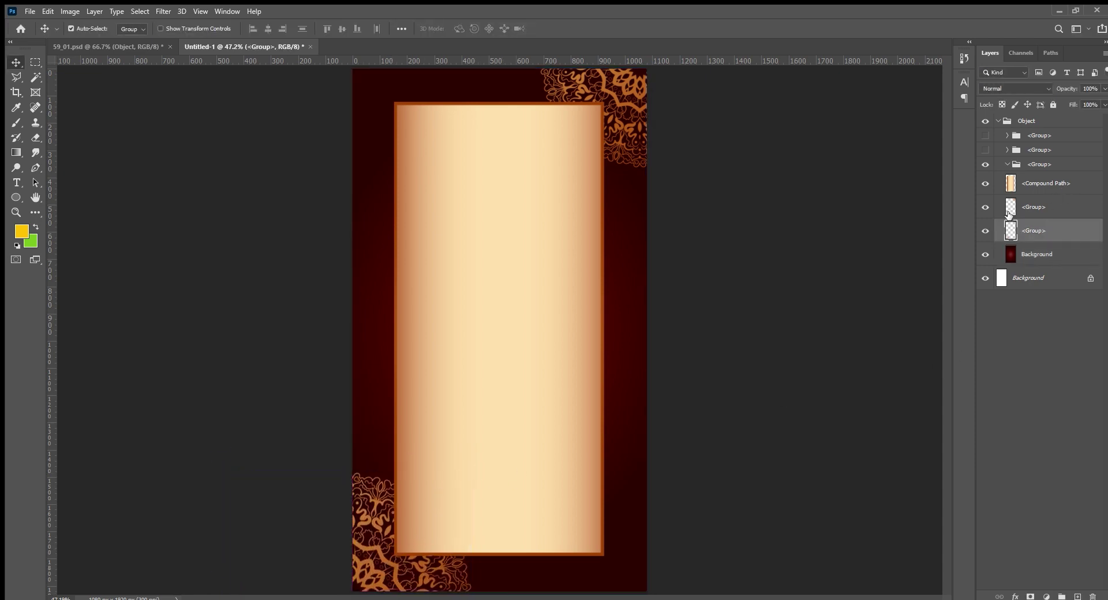
{"action": "left_click", "coordinate": [1011, 167]}
- Ungroup the lace folder, merge the bottom mandala and shrink it to ~77% at the panel's lower edge
{"action": "key", "text": "ctrl+shift+g"}
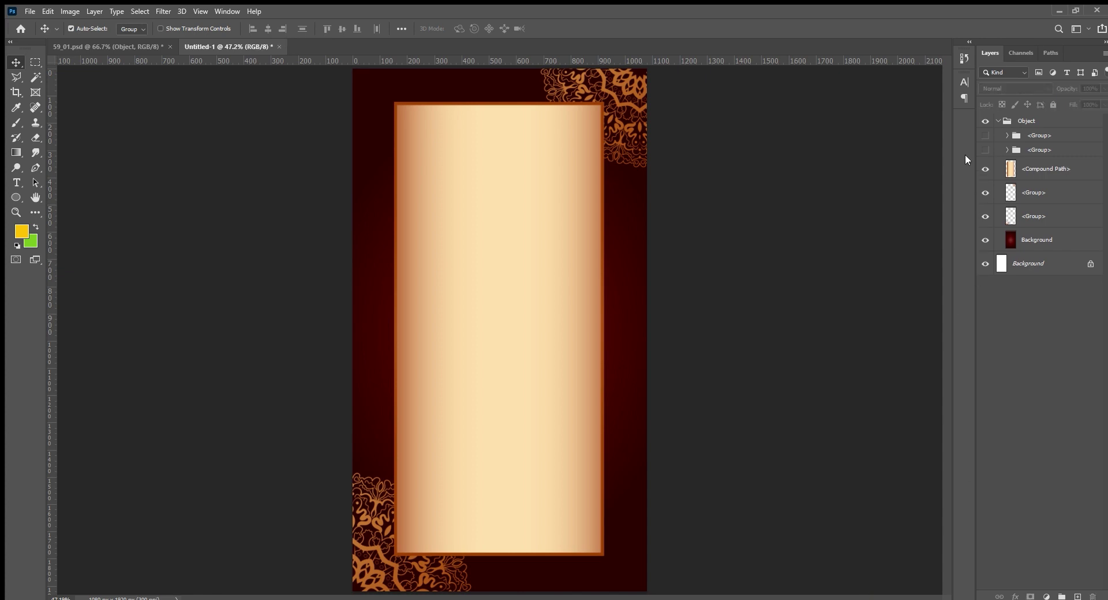
{"action": "left_click", "coordinate": [985, 150]}
{"action": "left_click", "coordinate": [1009, 152]}
{"action": "key", "text": "ctrl+e"}
{"action": "key", "text": "ctrl+t"}
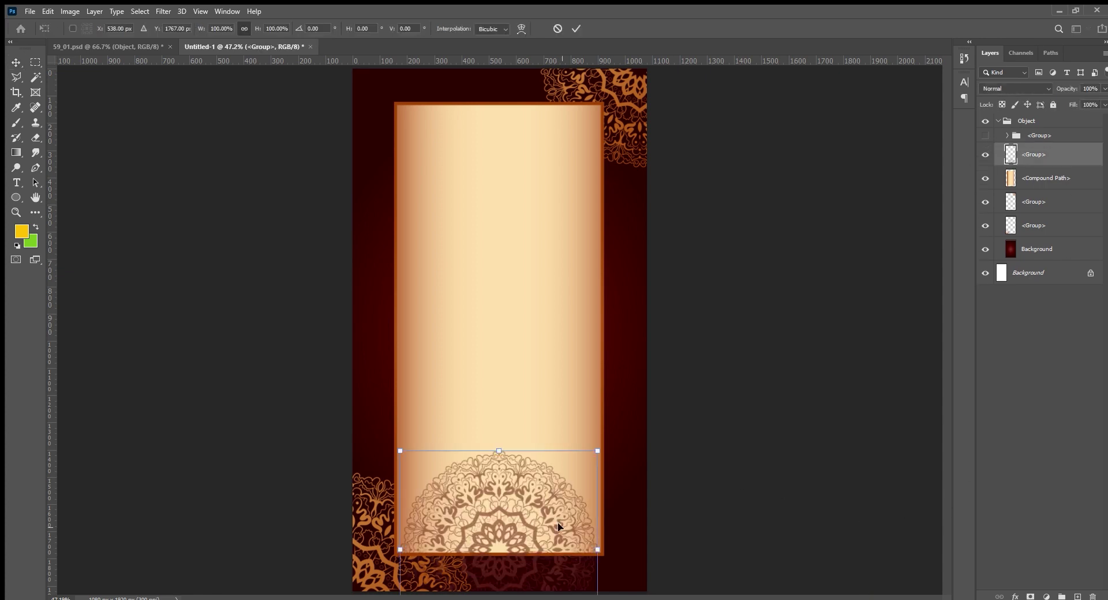
{"action": "left_click_drag", "start_coordinate": [601, 453], "coordinate": [574, 480]}
{"action": "left_click_drag", "start_coordinate": [508, 519], "coordinate": [503, 510]}
{"action": "key", "text": "Return"}
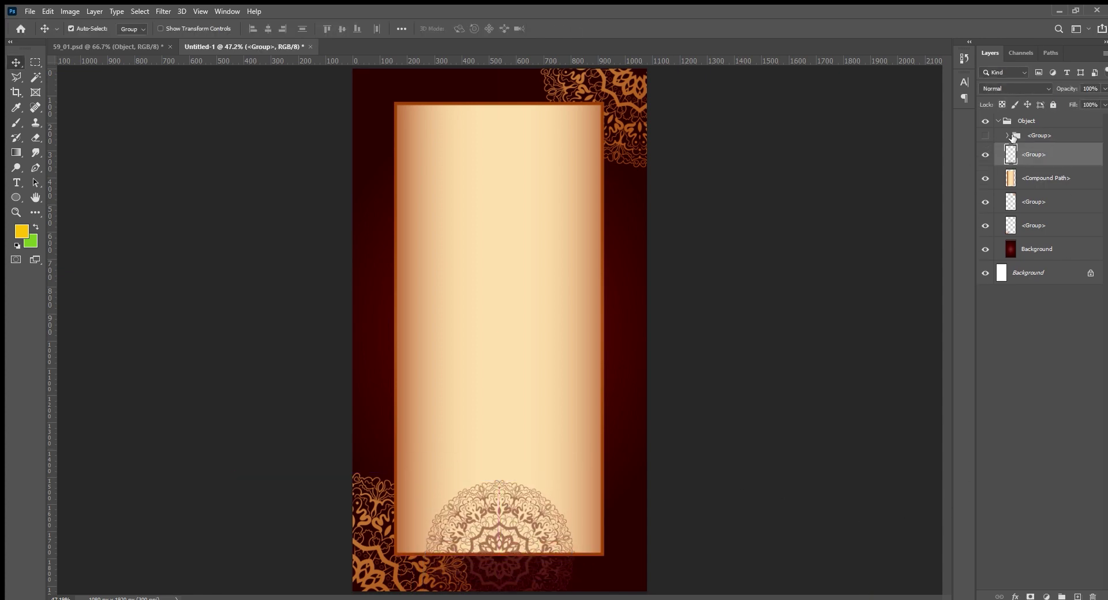
- Shrink the top mandala to ~65% on the panel's top edge and merge it into one layer
{"action": "left_click", "coordinate": [1012, 136]}
{"action": "left_click", "coordinate": [985, 135]}
{"action": "key", "text": "ctrl+t"}
{"action": "left_click_drag", "start_coordinate": [499, 235], "coordinate": [493, 167]}
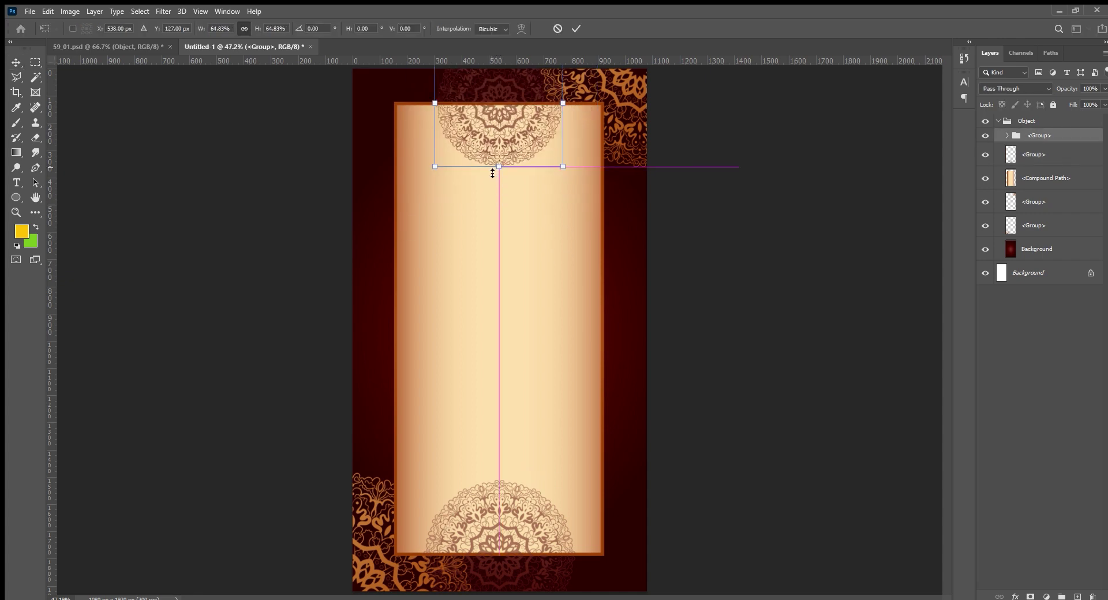
{"action": "key", "text": "Return"}
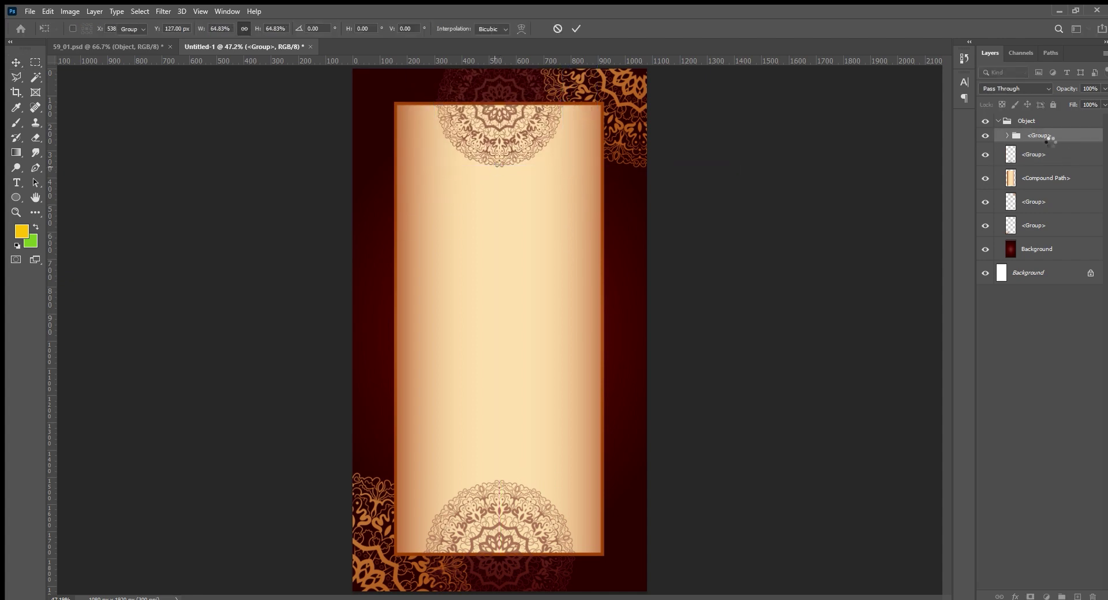
{"action": "key", "text": "ctrl+e"}
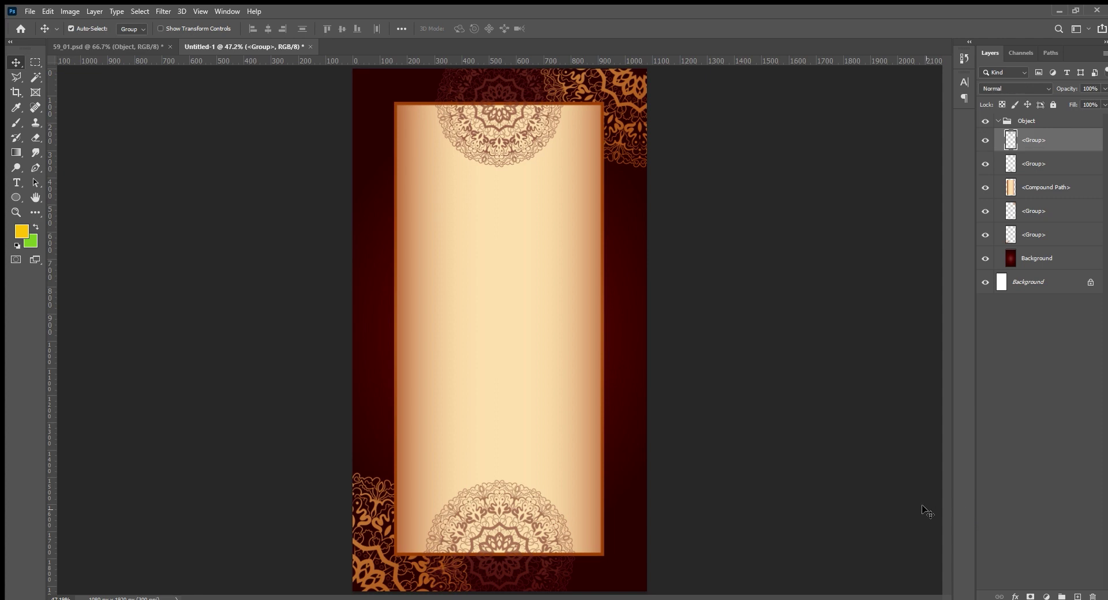
- Rename the four mandala layers Circle 1, Circle 2, Circle 3 and Circle 4
{"action": "double_click", "coordinate": [1044, 141]}
{"action": "type", "text": "Circle 1"}
{"action": "key", "text": "Tab"}
{"action": "type", "text": "Circle 1"}
{"action": "double_click", "coordinate": [1040, 211]}
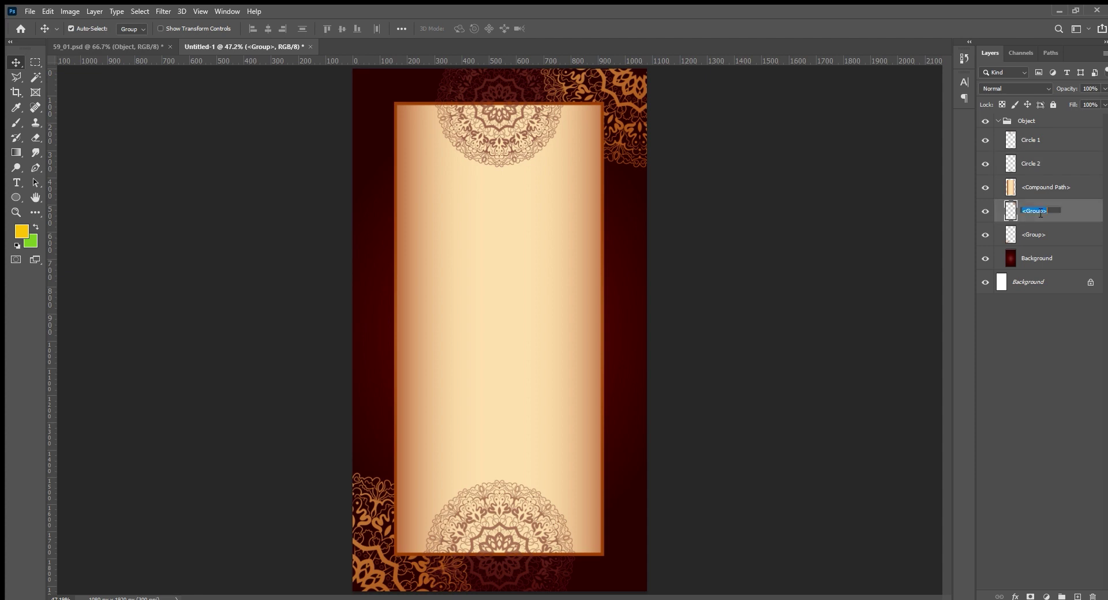
{"action": "type", "text": "Circle"}
{"action": "double_click", "coordinate": [1034, 239]}
{"action": "type", "text": "Circle 1"}
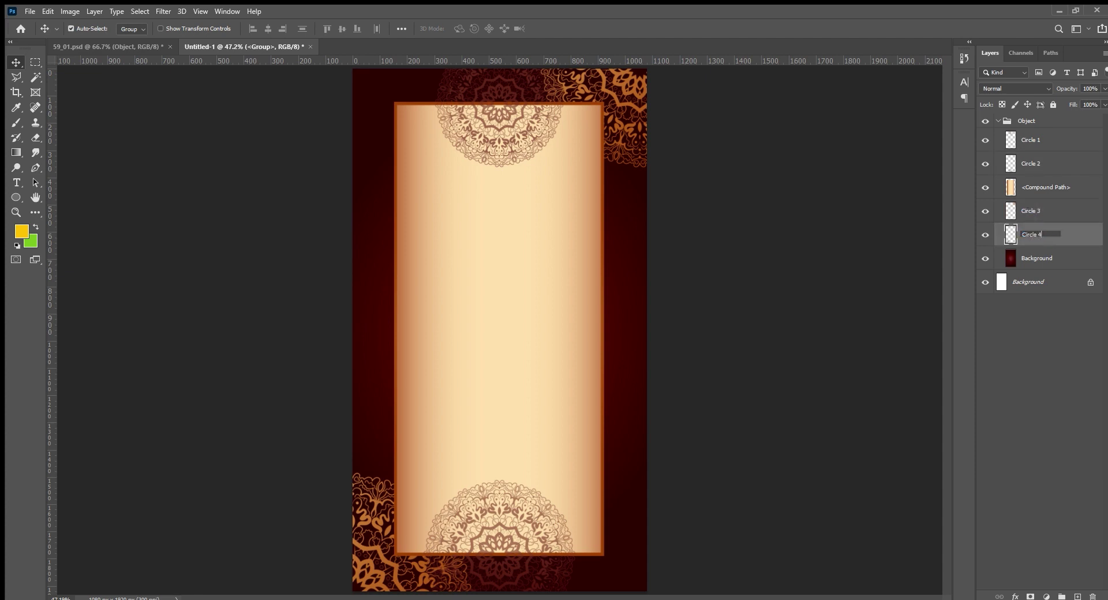
{"action": "left_click", "coordinate": [909, 316]}
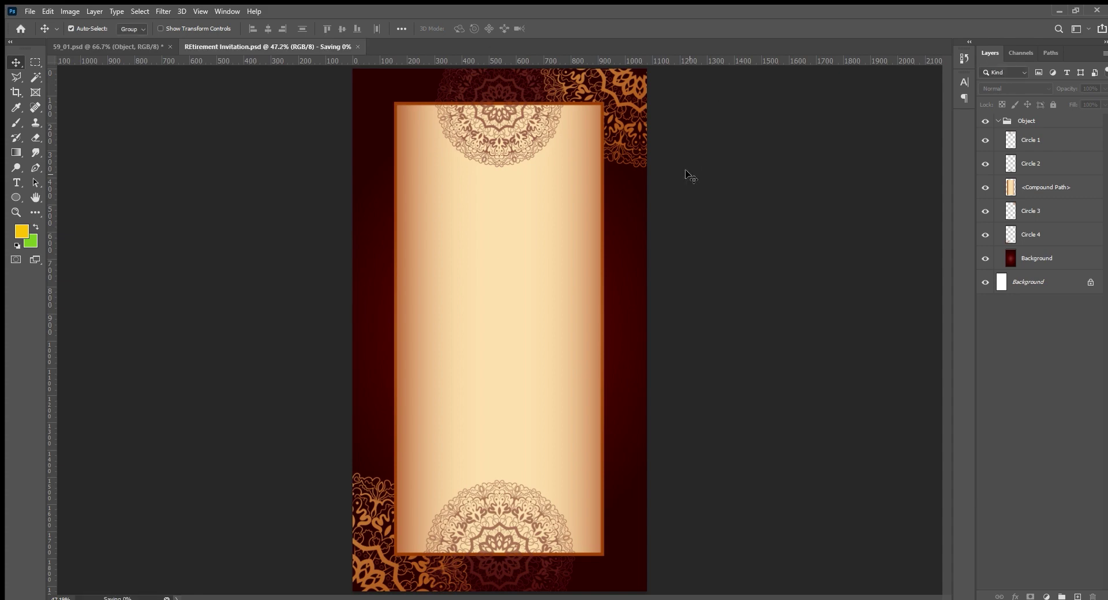
- Close the 59_01.psd document and collapse the Object group
{"action": "key", "text": "ctrl+Tab"}
{"action": "key", "text": "ctrl+w"}
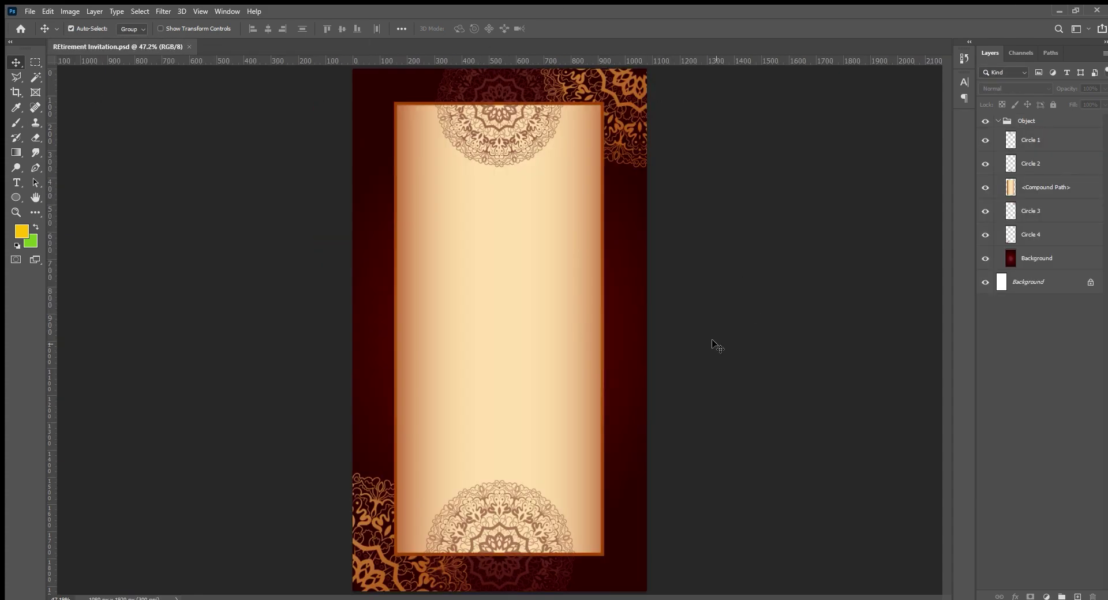
{"action": "left_click", "coordinate": [995, 120]}
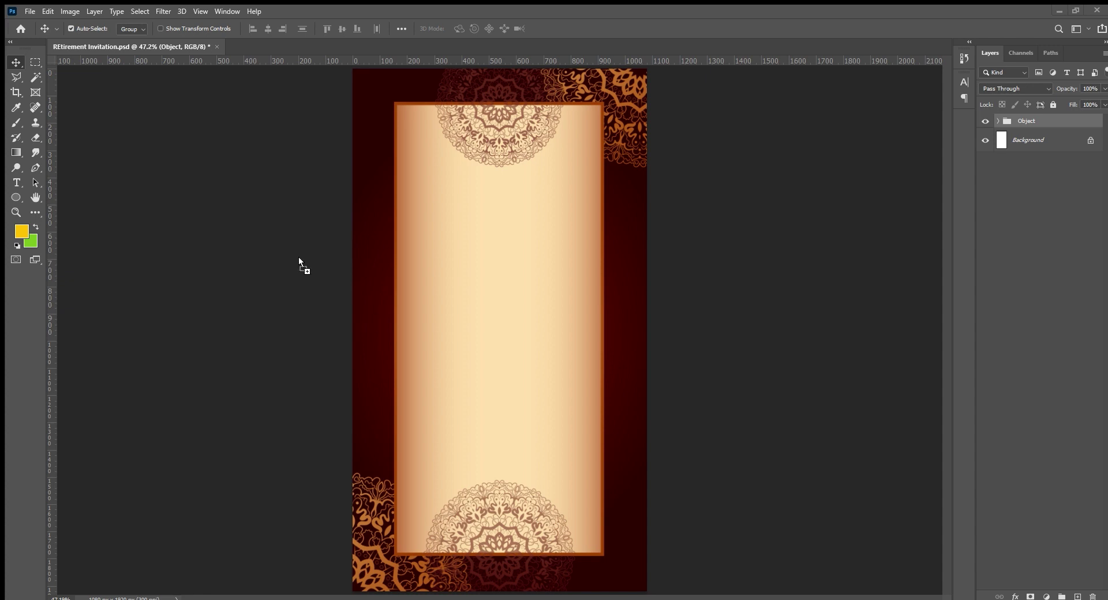
- Place the Ganesha image and clip a new dark-red-filled layer to it
{"action": "left_click_drag", "start_coordinate": [407, 399], "coordinate": [545, 311]}
{"action": "key", "text": "Return"}
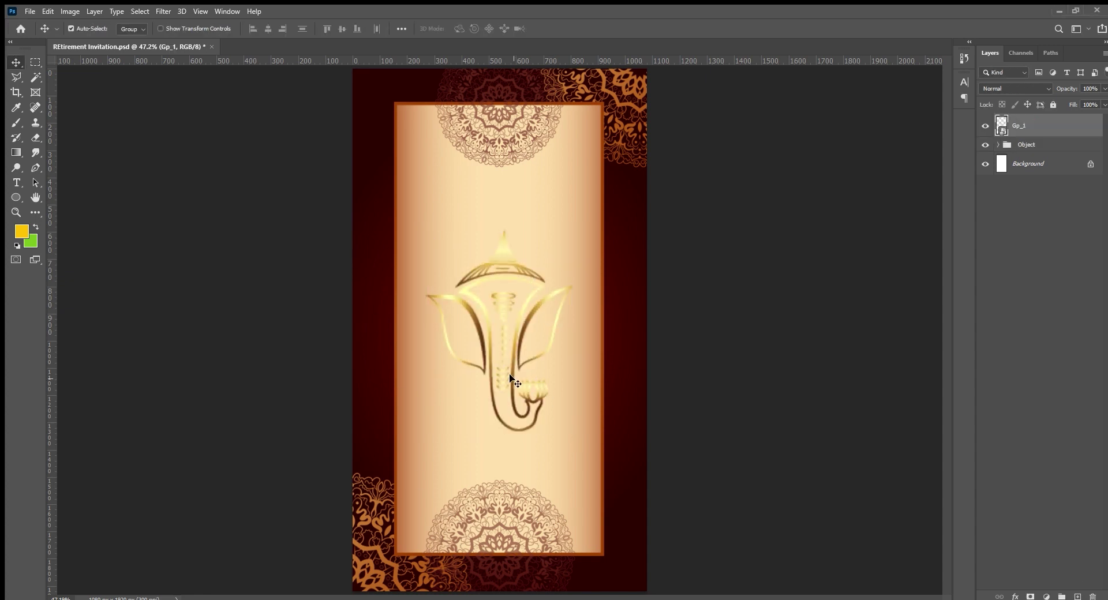
{"action": "key", "text": "ctrl+shift+alt+n"}
{"action": "key", "text": "i"}
{"action": "left_click", "coordinate": [366, 118]}
{"action": "key", "text": "v"}
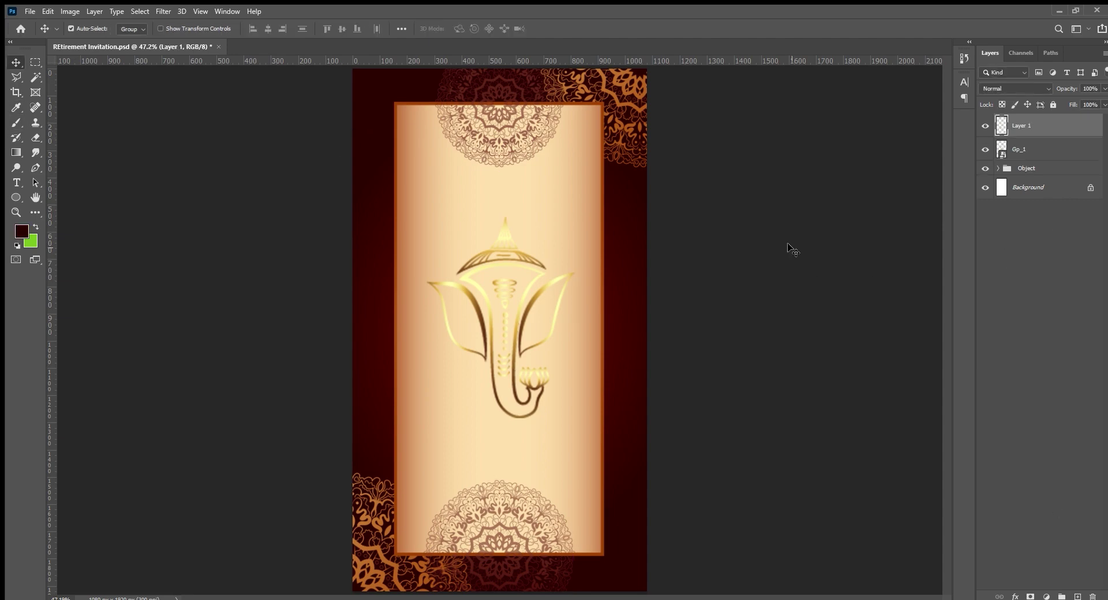
{"action": "key", "text": "alt+BackSpace"}
{"action": "key", "text": "ctrl+alt+g"}
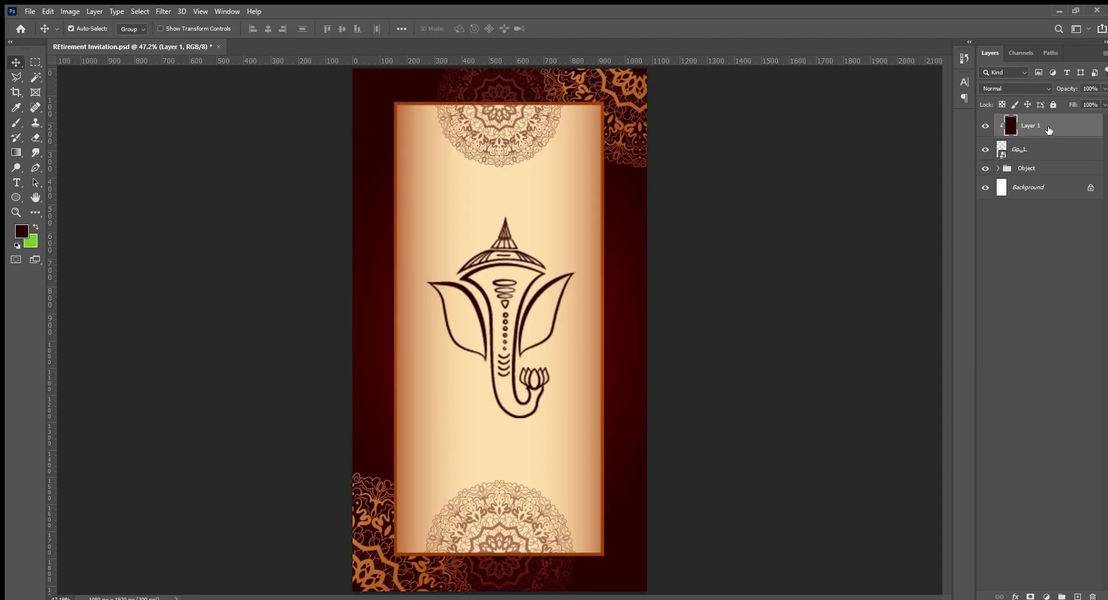
- Fit the red fill around the Ganesha, merge it down, and shrink the result centred
{"action": "key", "text": "ctrl+t"}
{"action": "left_click_drag", "start_coordinate": [647, 329], "coordinate": [574, 332]}
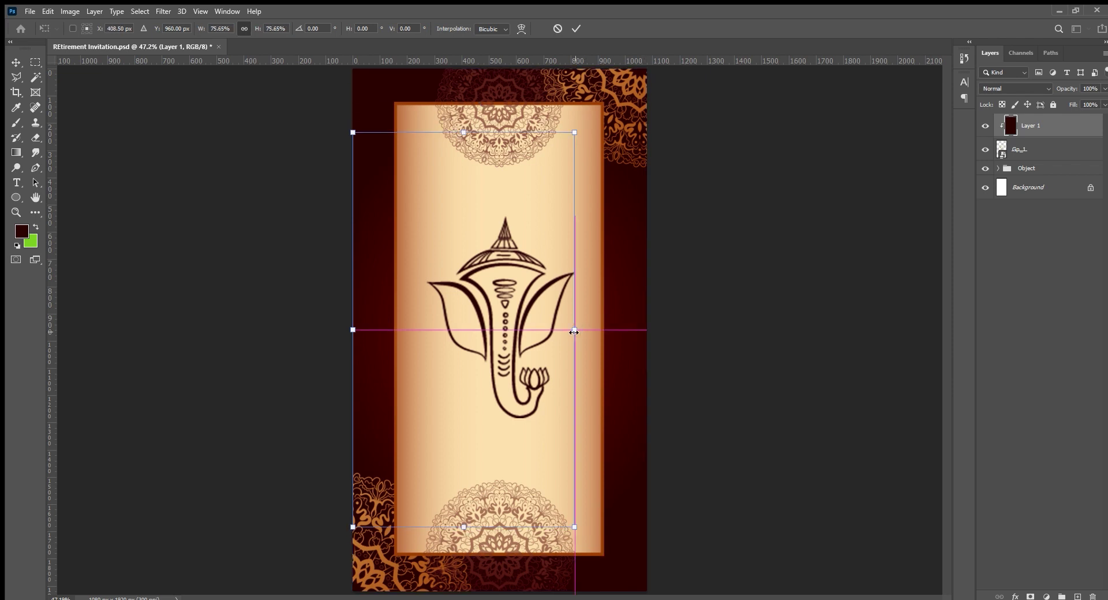
{"action": "left_click_drag", "start_coordinate": [352, 329], "coordinate": [409, 330]}
{"action": "key", "text": "Return"}
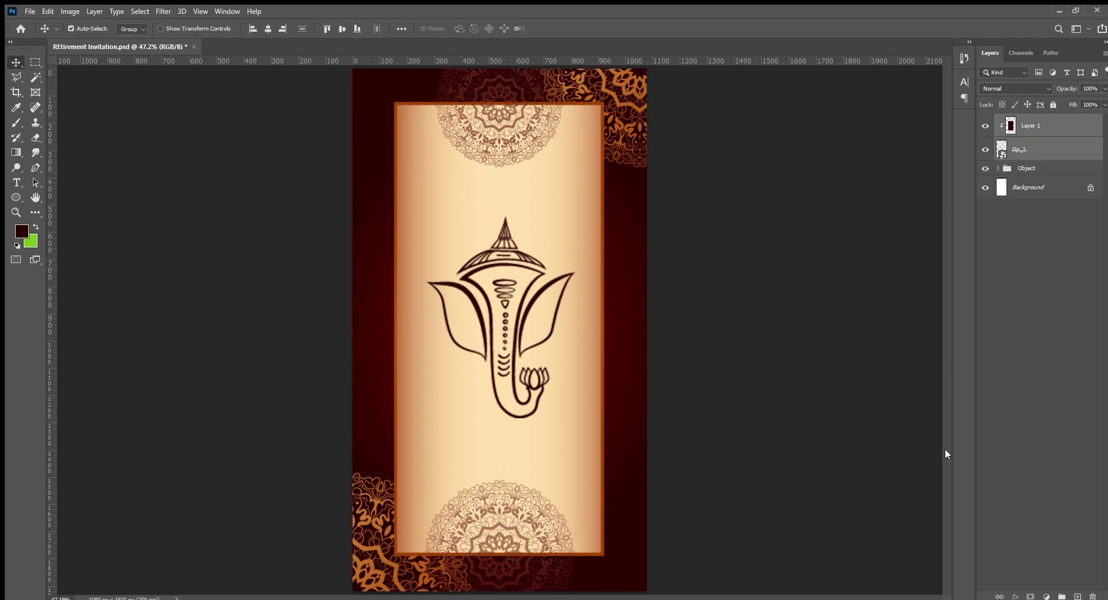
{"action": "key", "text": "ctrl+e"}
{"action": "key", "text": "ctrl+t"}
{"action": "left_click_drag", "start_coordinate": [576, 413], "coordinate": [563, 395]}
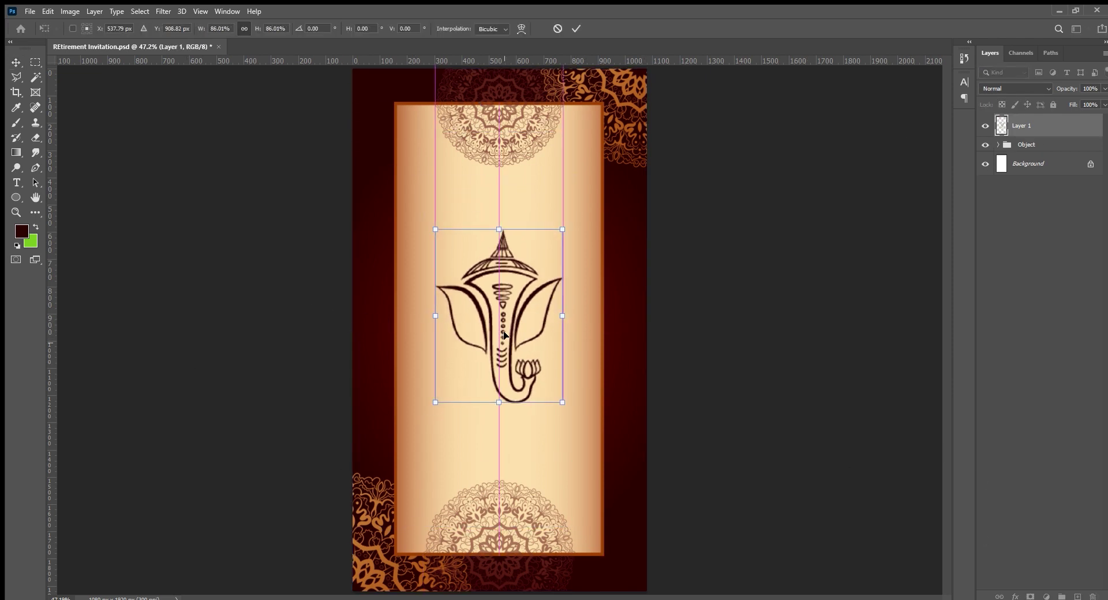
{"action": "key", "text": "Return"}
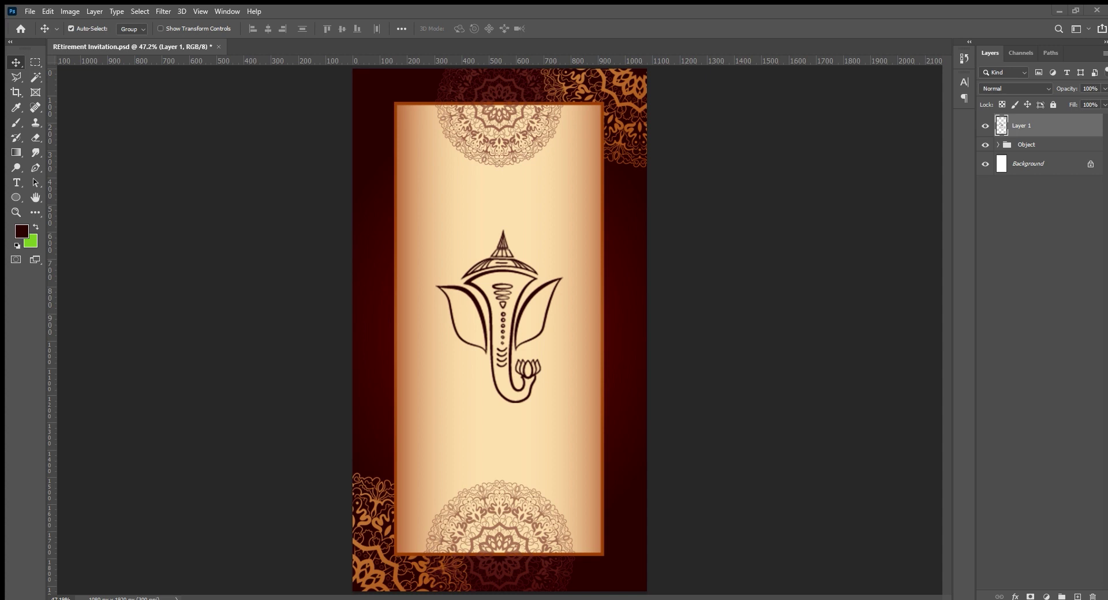
- Place the faint mandala at about 116% around the Ganesha and centre the Ganesha in it
{"action": "mouse_move", "coordinate": [503, 450]}
{"action": "left_mouse_down"}
{"action": "mouse_move", "coordinate": [502, 465]}
{"action": "mouse_move", "coordinate": [522, 429]}
{"action": "left_mouse_up"}
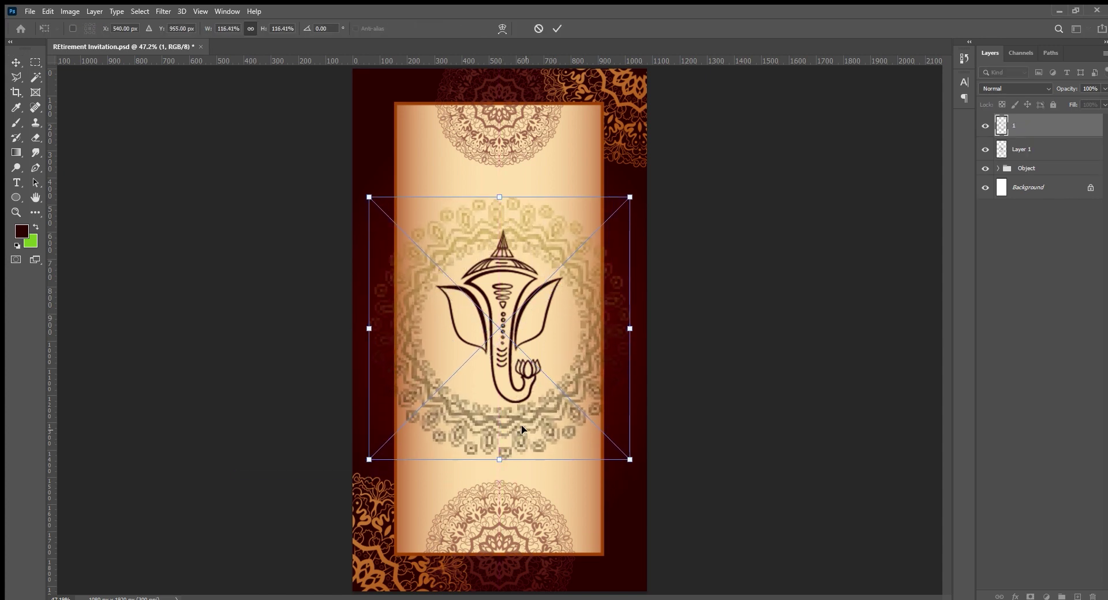
{"action": "key", "text": "Return"}
{"action": "left_click_drag", "start_coordinate": [470, 236], "coordinate": [465, 420]}
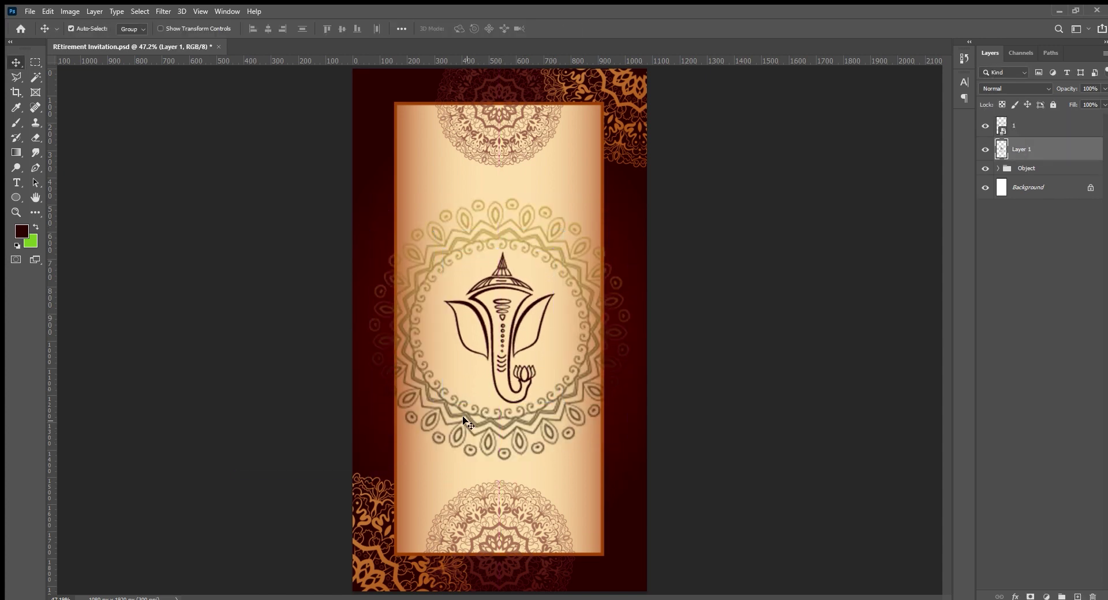
- Group the Ganesha and mandala layers as PAge 1 and hide the group
{"action": "left_click", "coordinate": [1039, 170]}
{"action": "left_click", "coordinate": [1034, 156]}
{"action": "left_click", "coordinate": [1027, 125], "text": "shift"}
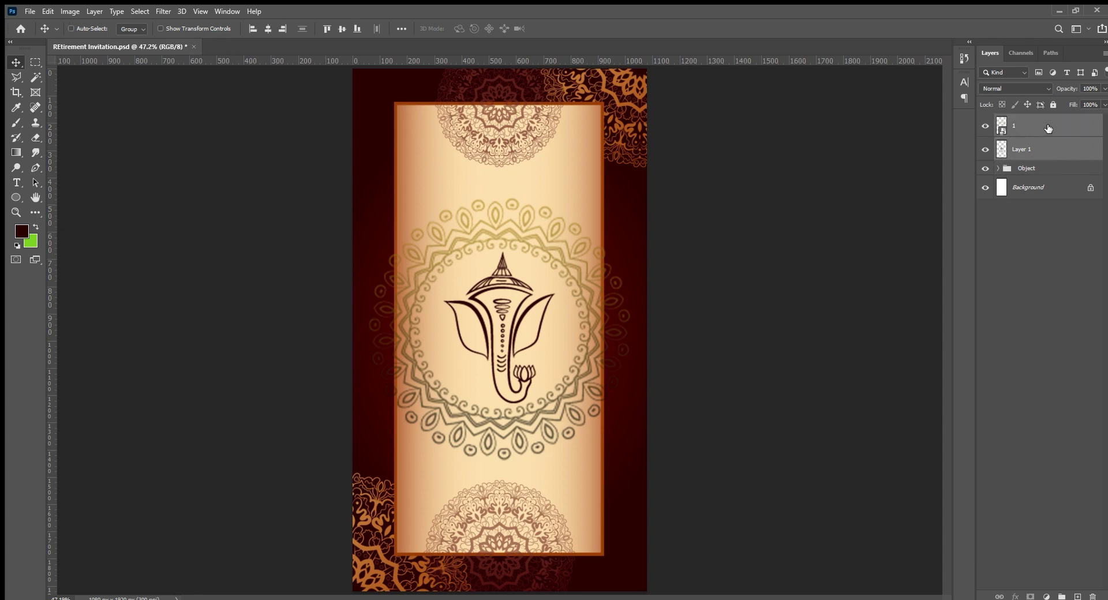
{"action": "key", "text": "ctrl+g"}
{"action": "double_click", "coordinate": [1025, 121]}
{"action": "type", "text": "PAge 1"}
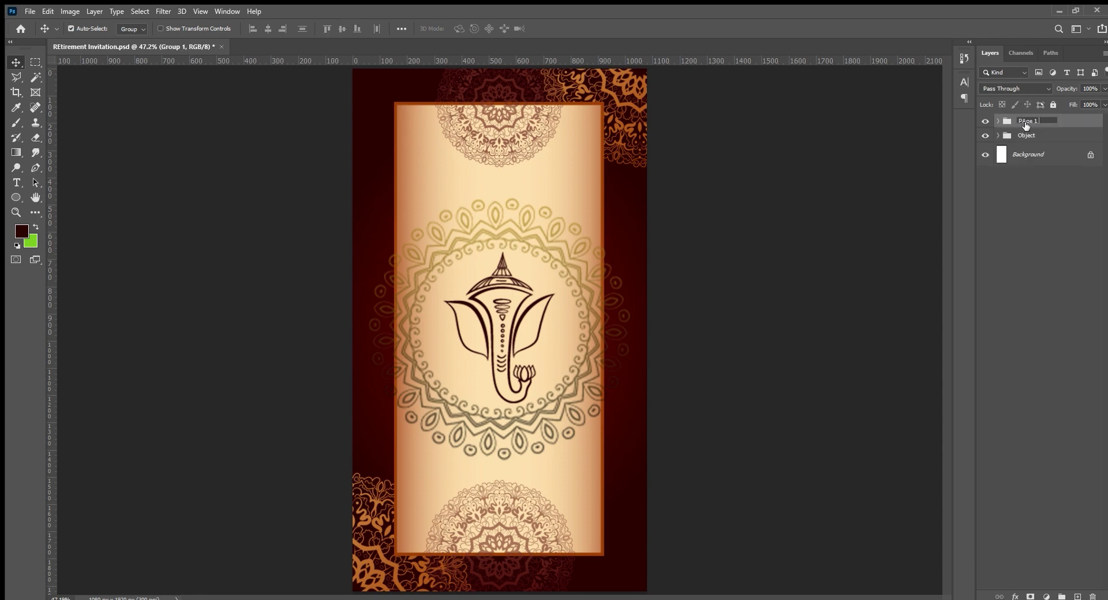
{"action": "left_click", "coordinate": [1051, 168]}
{"action": "left_click", "coordinate": [984, 121]}
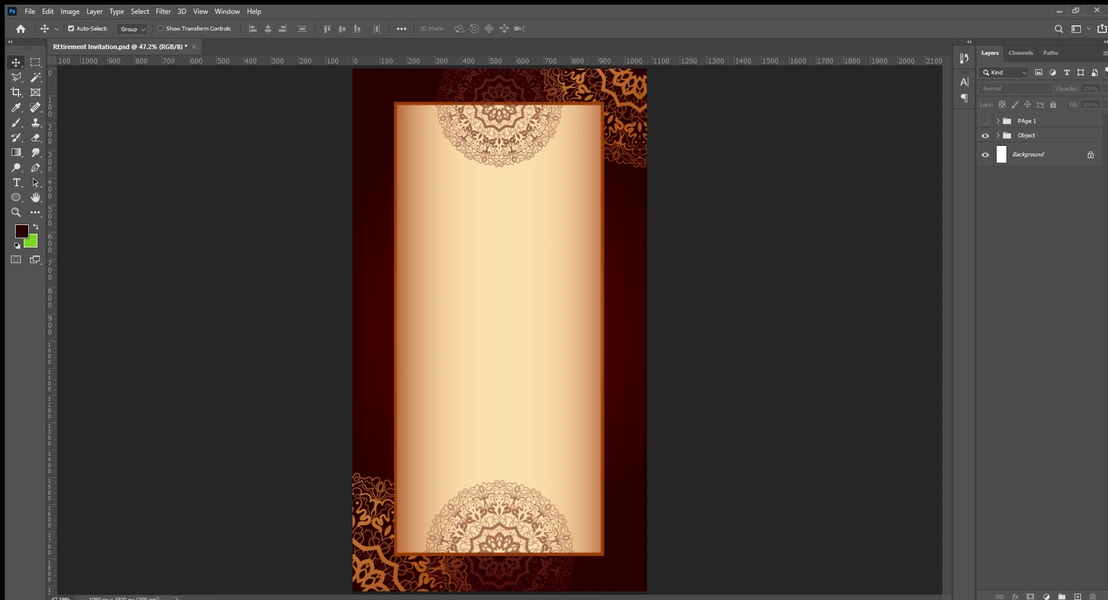
- Add a text block with the pasted ३४ invitation wording in the Kruti Dev 010 font
{"action": "key", "text": "t"}
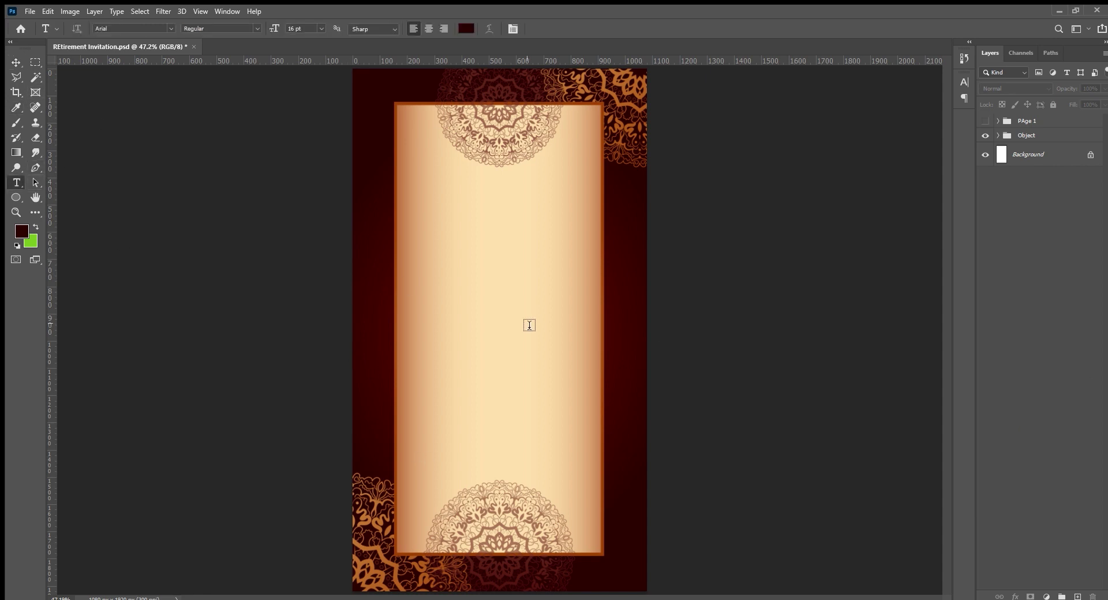
{"action": "left_click", "coordinate": [476, 285]}
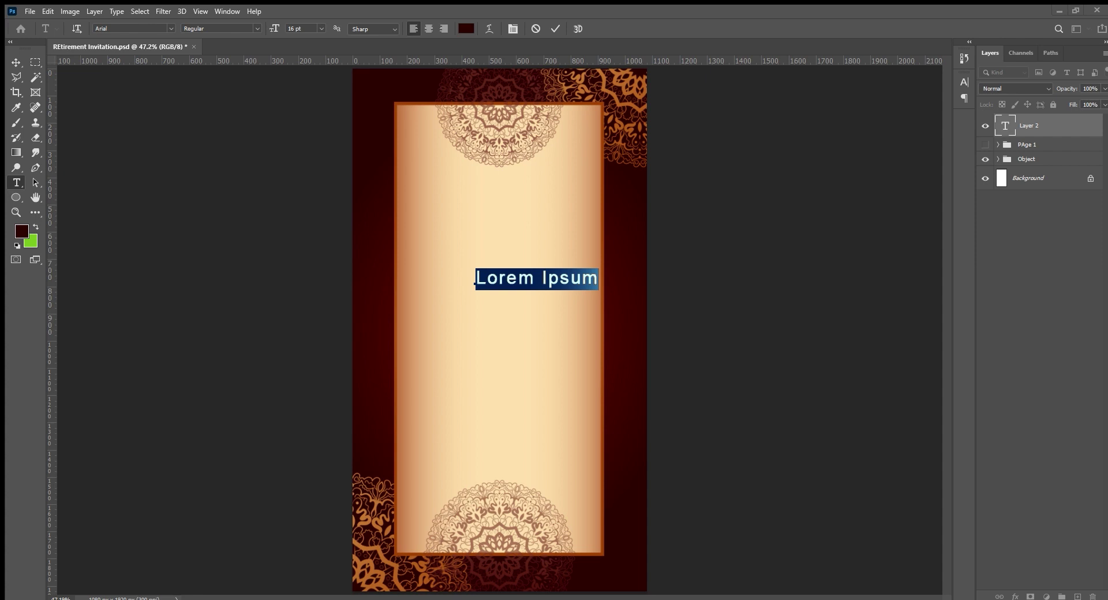
{"action": "left_click", "coordinate": [531, 277]}
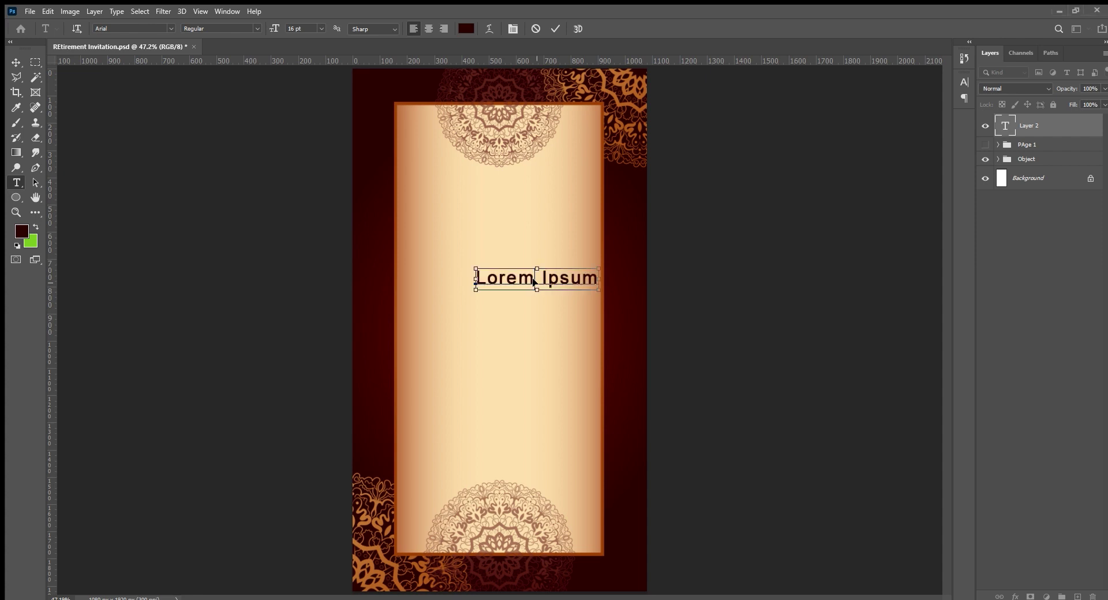
{"action": "key", "text": "ctrl+a"}
{"action": "key", "text": "ctrl+v"}
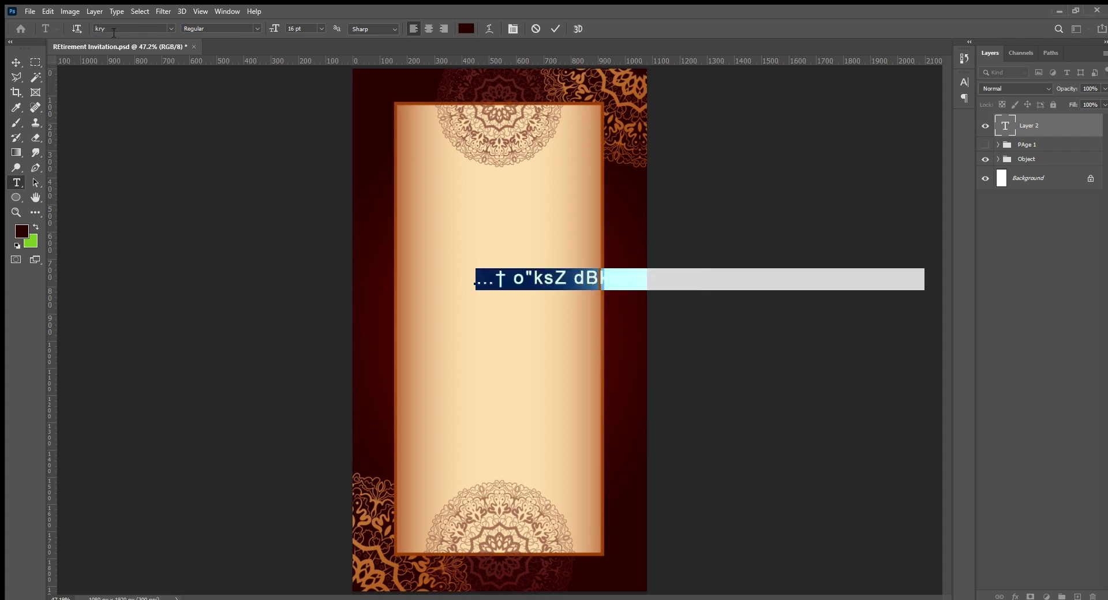
{"action": "type", "text": "uti"}
{"action": "key", "text": "Return"}
{"action": "left_click_drag", "start_coordinate": [506, 320], "coordinate": [448, 286]}
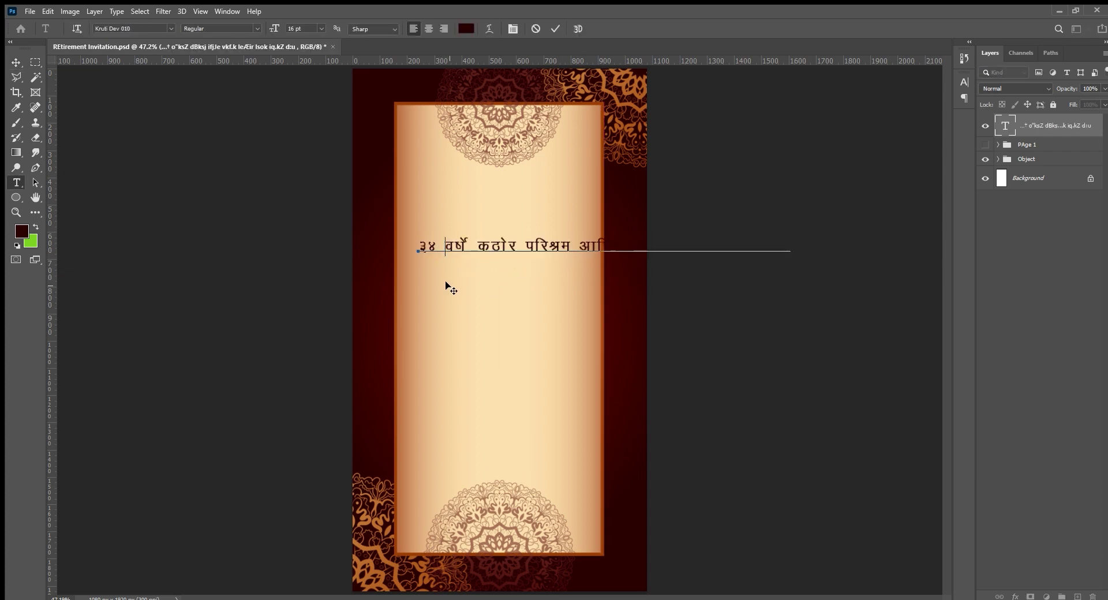
- Break the text into three centre-aligned lines and move the block to the page centre
{"action": "key", "text": "Return"}
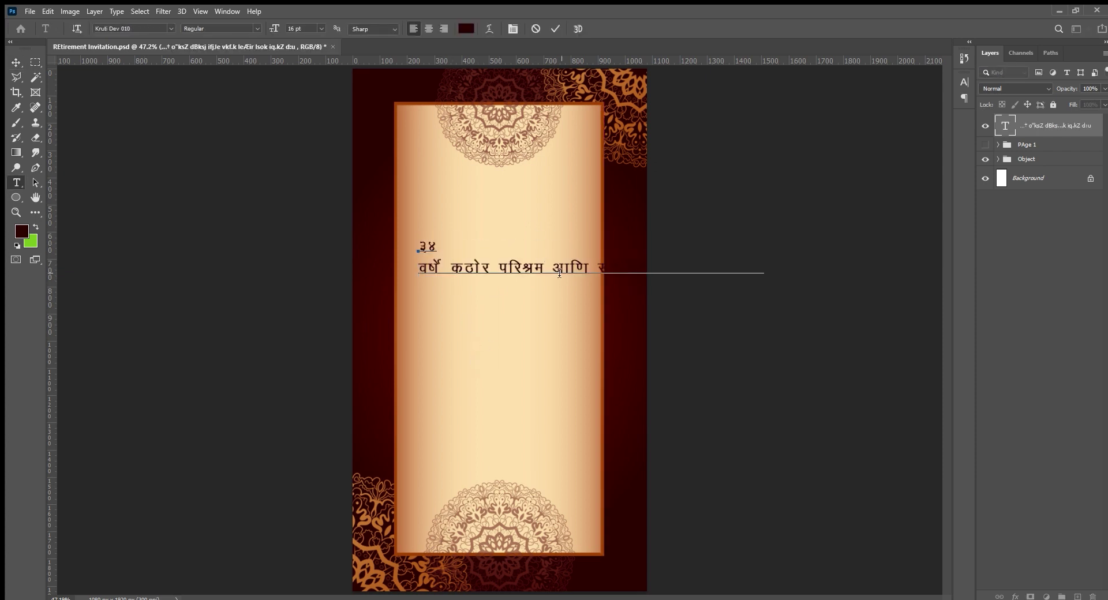
{"action": "left_click", "coordinate": [559, 273]}
{"action": "key", "text": "BackSpace"}
{"action": "key", "text": "Return"}
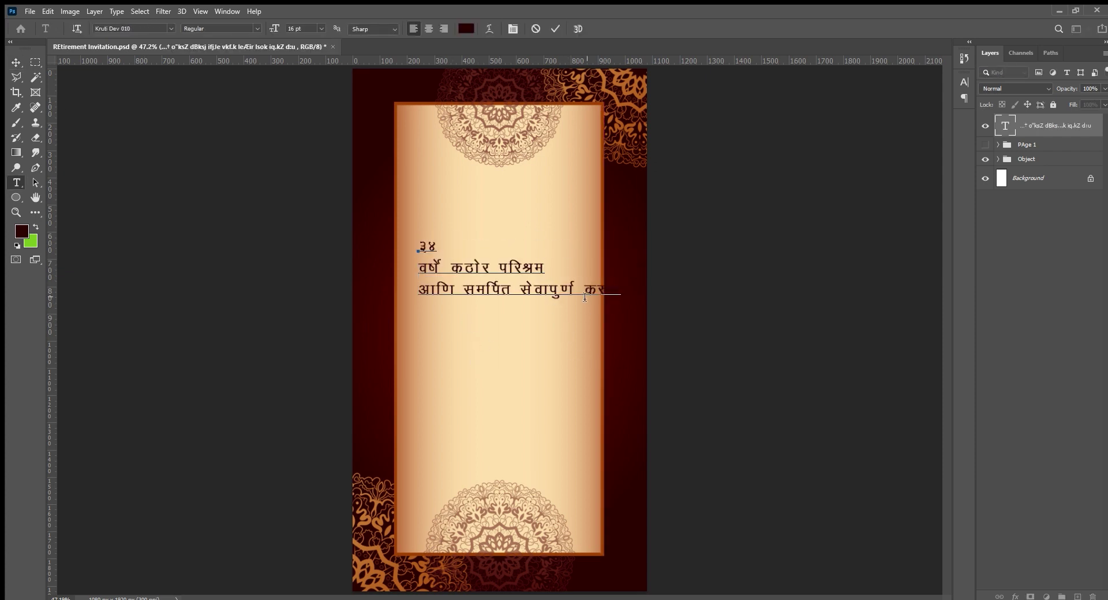
{"action": "key", "text": "ctrl+a"}
{"action": "key", "text": "ctrl+shift+c"}
{"action": "key", "text": "ctrl+Return"}
{"action": "key", "text": "v"}
{"action": "left_click_drag", "start_coordinate": [421, 245], "coordinate": [505, 296]}
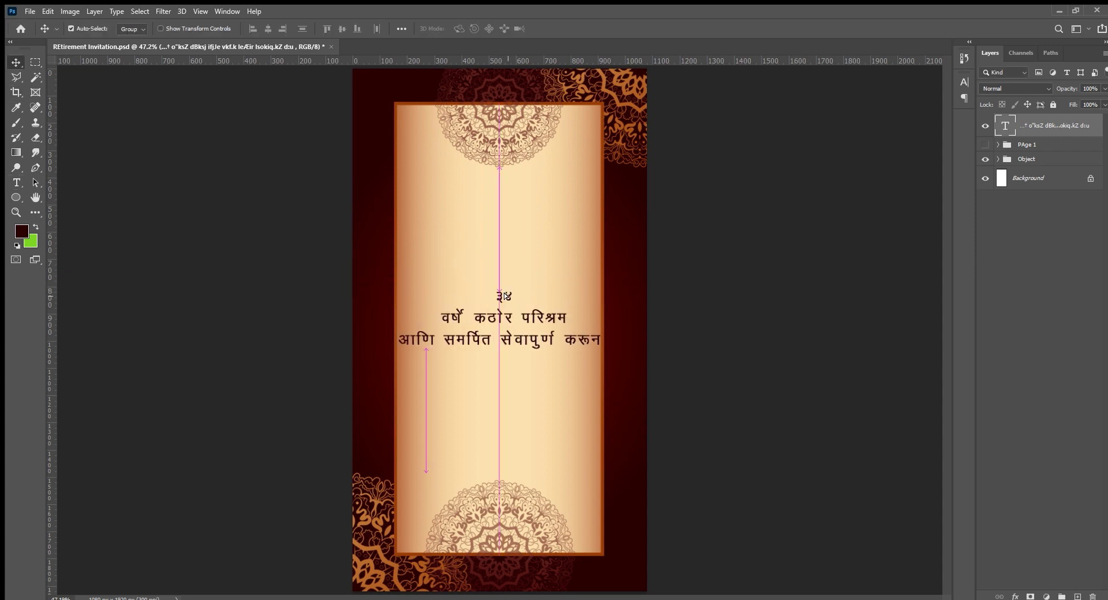
- Enlarge ३४ to 155 pt and try wider line spacing, undoing the spacing change
{"action": "key", "text": "t"}
{"action": "double_click", "coordinate": [499, 296]}
{"action": "left_click_drag", "start_coordinate": [274, 28], "coordinate": [356, 37]}
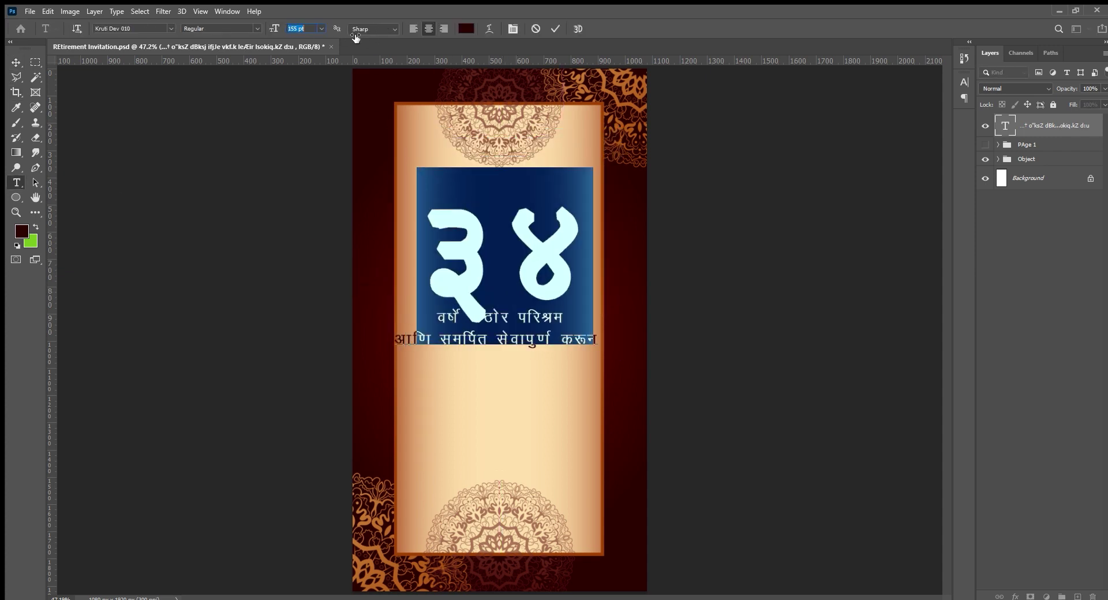
{"action": "key", "text": "ctrl+a"}
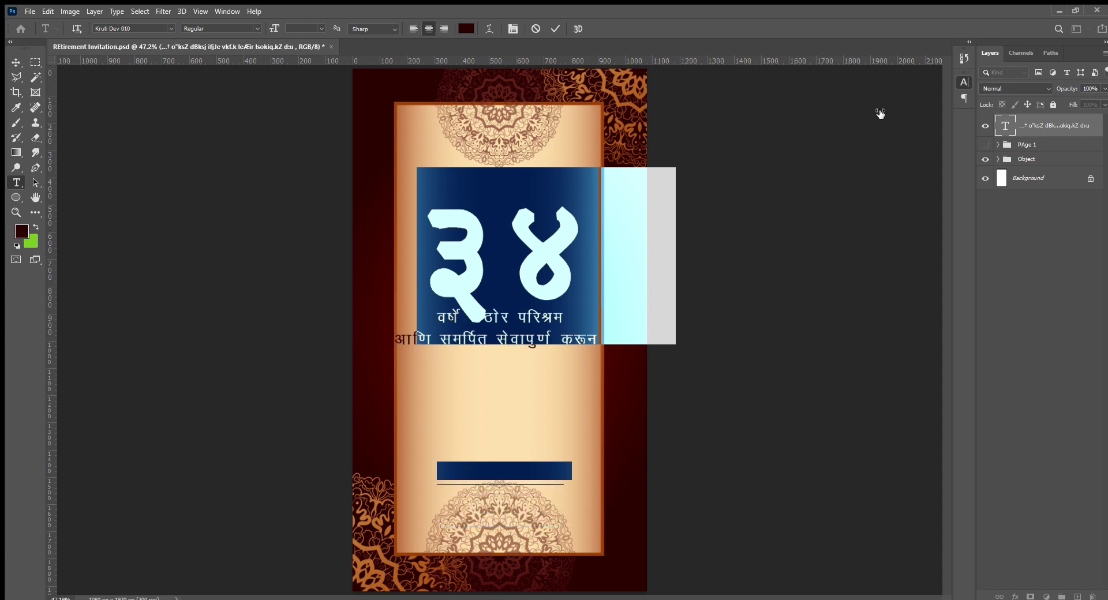
{"action": "key", "text": "alt+Down"}
{"action": "key", "text": "alt+Down"}
{"action": "key", "text": "alt+Down"}
{"action": "key", "text": "alt+Down"}
{"action": "key", "text": "alt+Down"}
{"action": "key", "text": "alt+Down"}
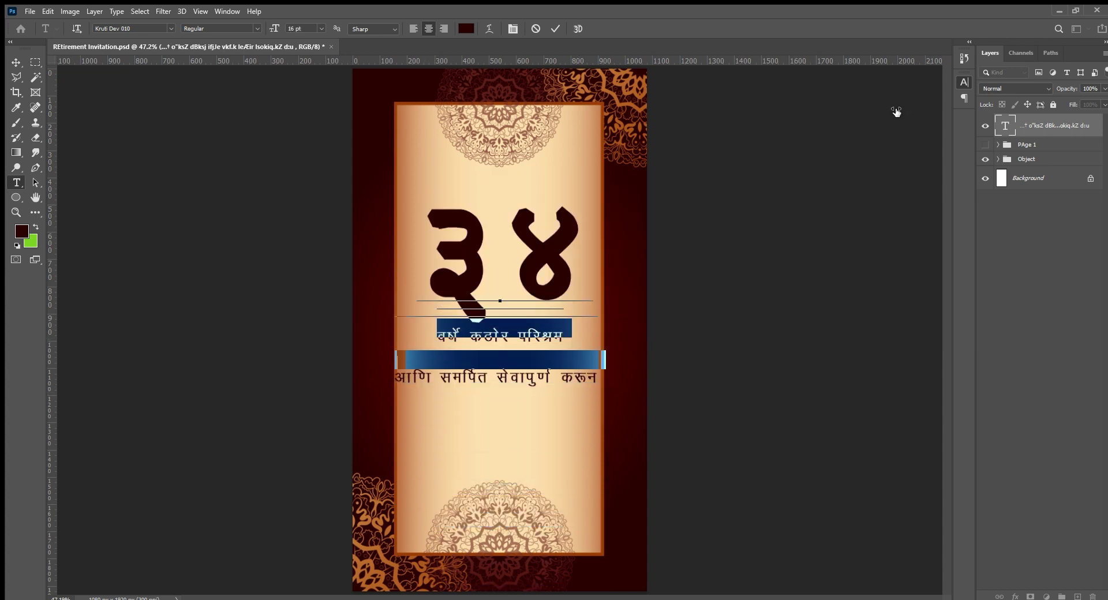
{"action": "key", "text": "ctrl+z"}
{"action": "key", "text": "ctrl+z"}
{"action": "key", "text": "ctrl+Return"}
- Fine-tune the leading above the Marathi lines, shift the block lower, and hide the layer
{"action": "key", "text": "v"}
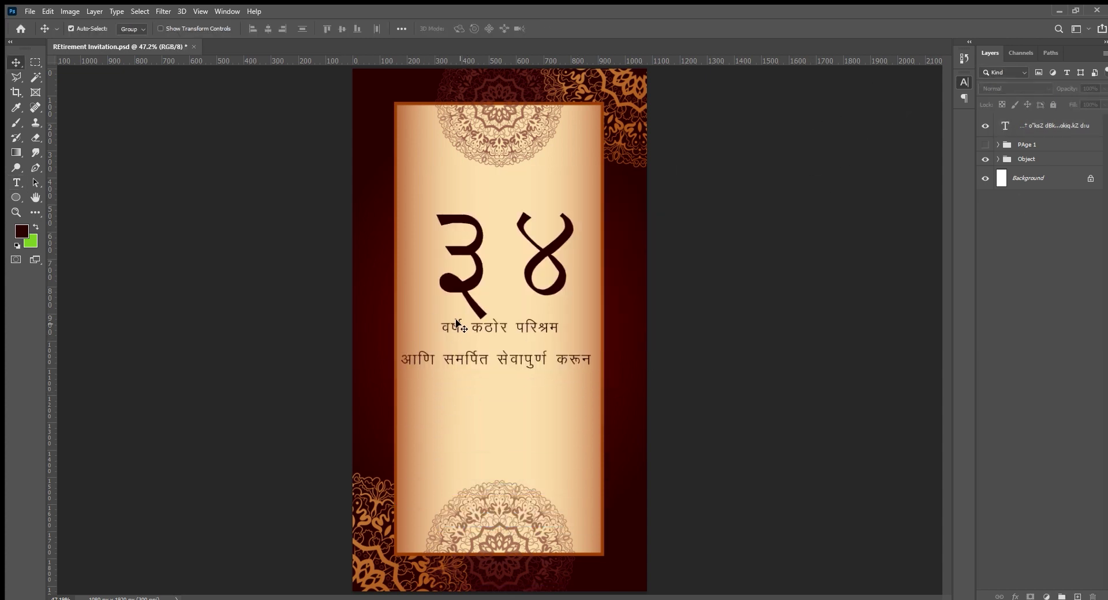
{"action": "double_click", "coordinate": [456, 323]}
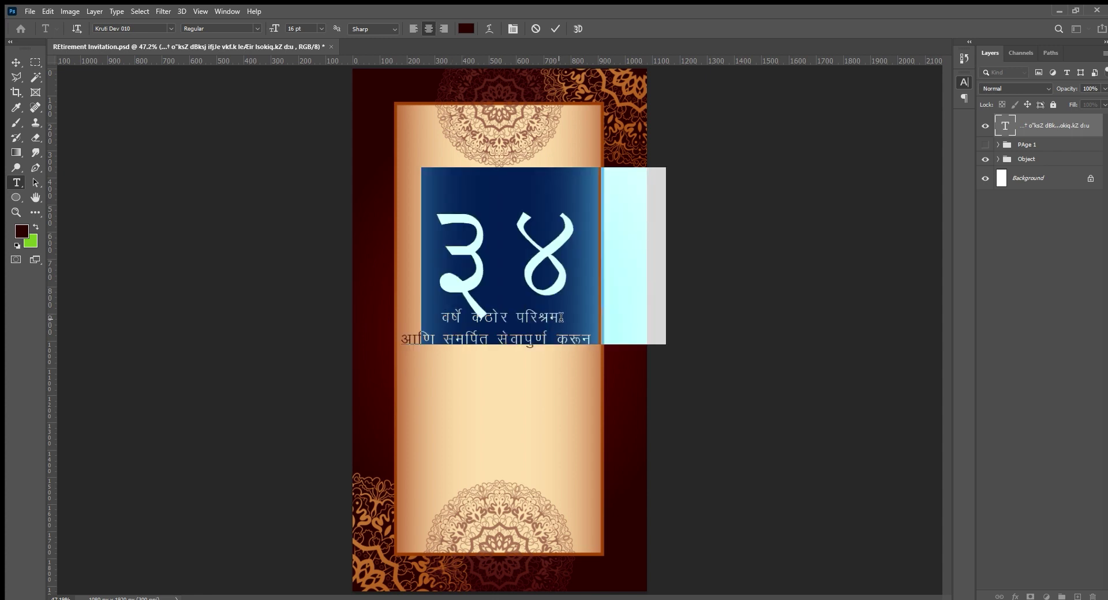
{"action": "key", "text": "alt+Down"}
{"action": "key", "text": "alt+Down"}
{"action": "key", "text": "alt+Down"}
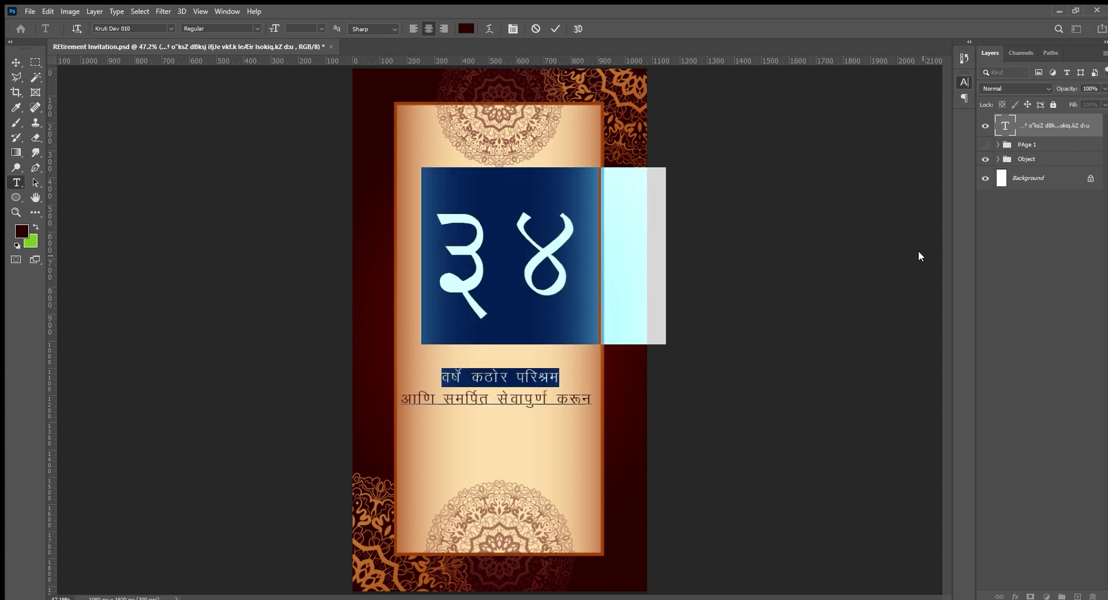
{"action": "key", "text": "alt+Up"}
{"action": "key", "text": "alt+Up"}
{"action": "key", "text": "alt+Up"}
{"action": "key", "text": "ctrl+Return"}
{"action": "key", "text": "v"}
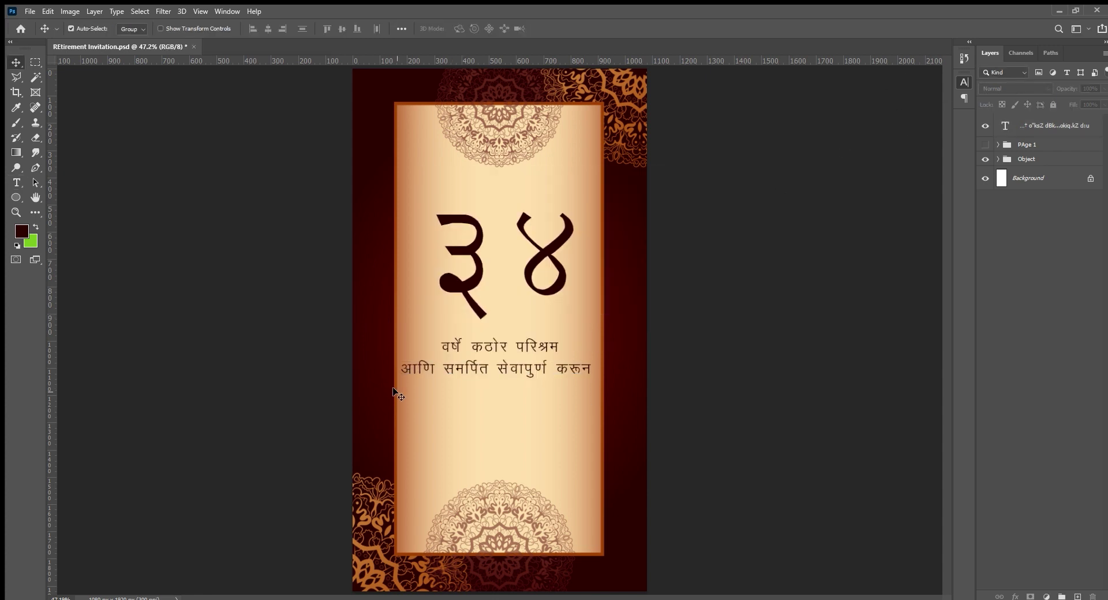
{"action": "left_click_drag", "start_coordinate": [467, 312], "coordinate": [467, 337]}
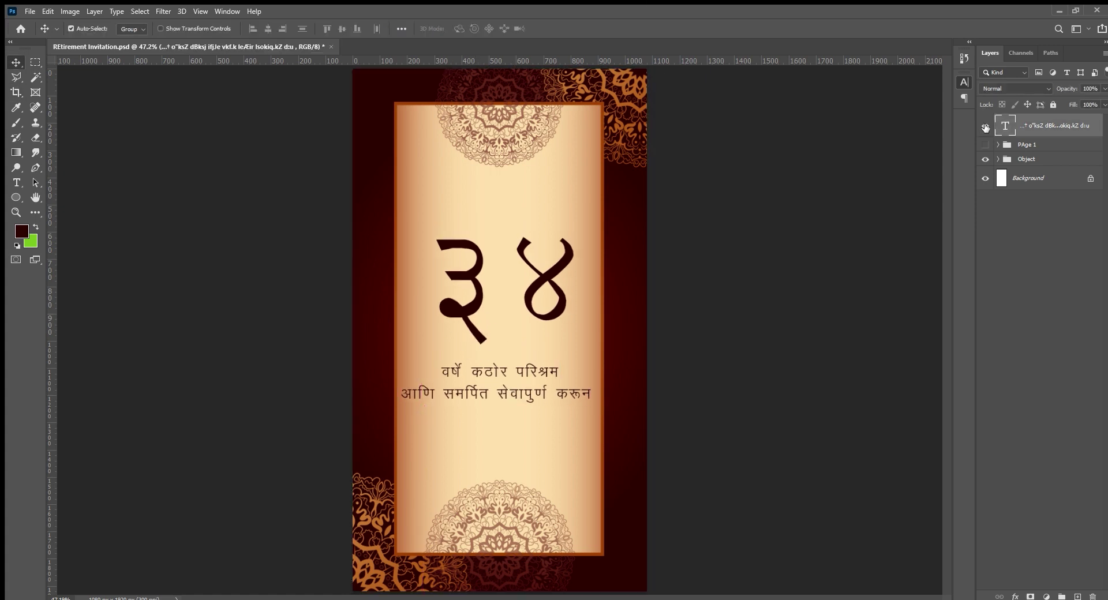
{"action": "left_click", "coordinate": [984, 126]}
- Add a new text layer containing the pasted retiree's name at 25 pt
{"action": "key", "text": "t"}
{"action": "left_click", "coordinate": [462, 281]}
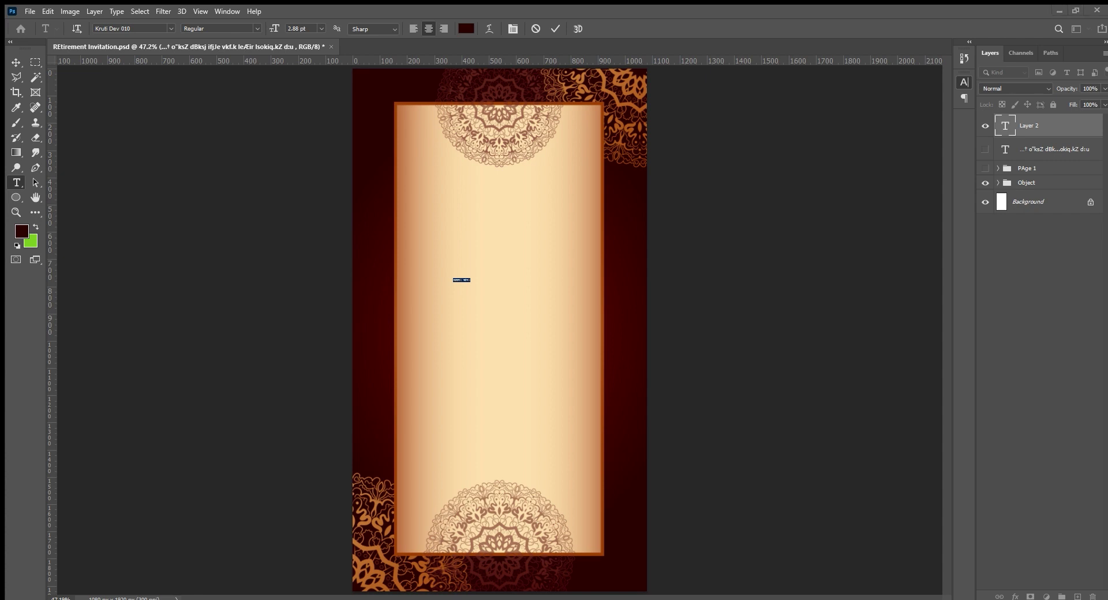
{"action": "left_click", "coordinate": [1018, 104]}
{"action": "double_click", "coordinate": [1003, 125]}
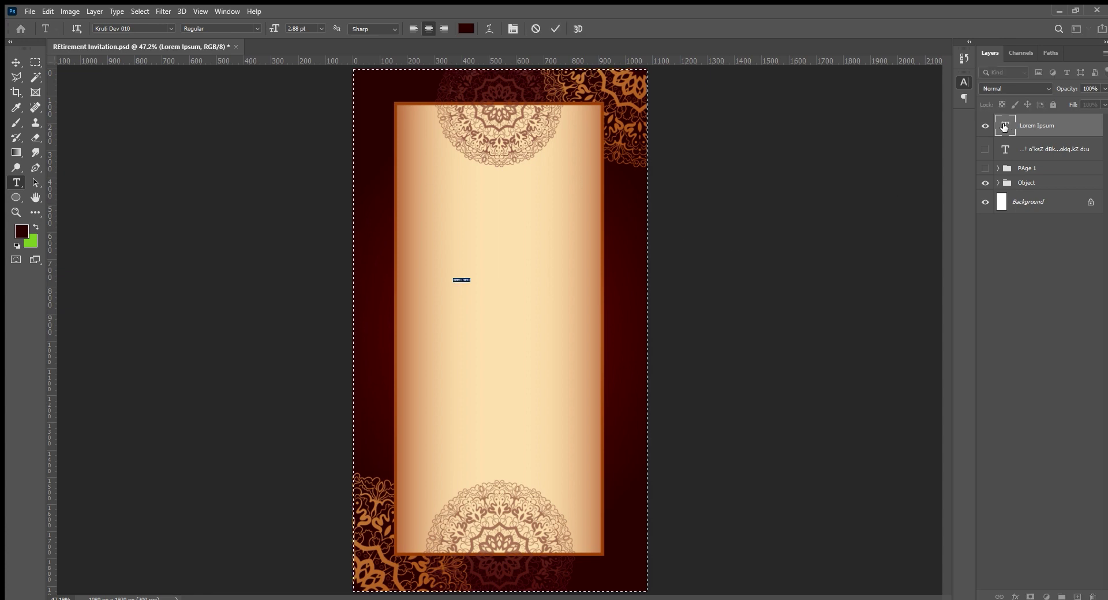
{"action": "key", "text": "ctrl+v"}
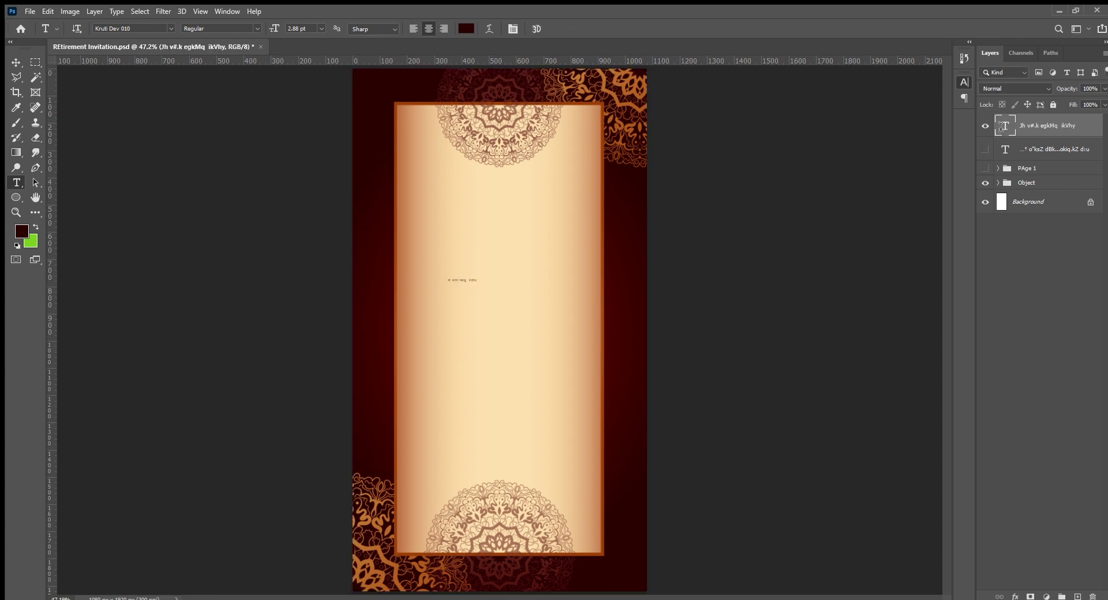
{"action": "key", "text": "ctrl+a"}
{"action": "left_click_drag", "start_coordinate": [275, 30], "coordinate": [306, 30]}
- Move the name text lower on the page and hide its layer
{"action": "left_click", "coordinate": [519, 276]}
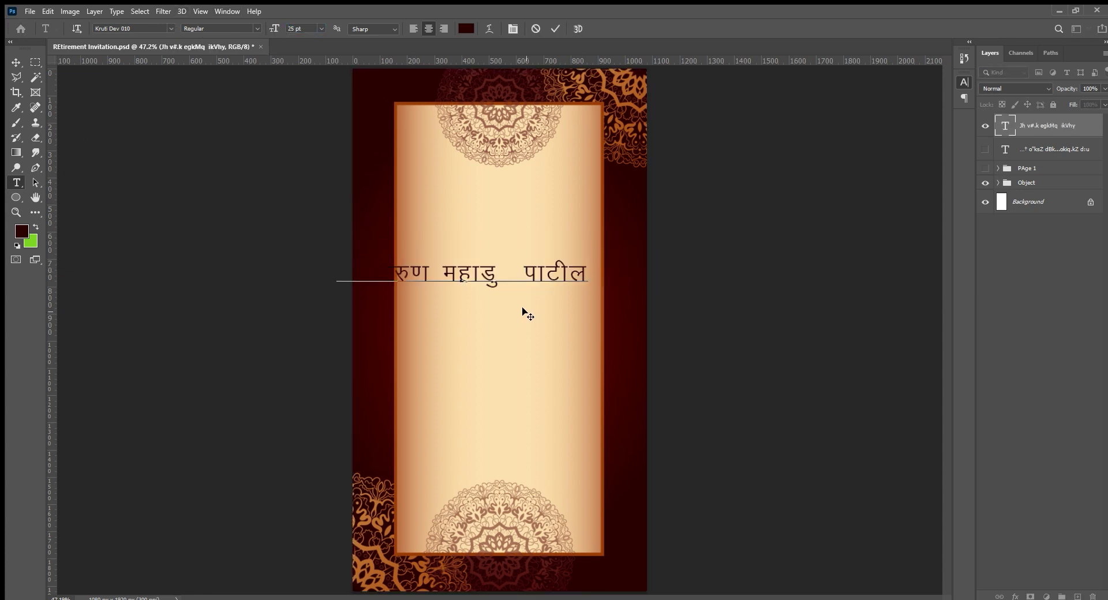
{"action": "key", "text": "ctrl+a"}
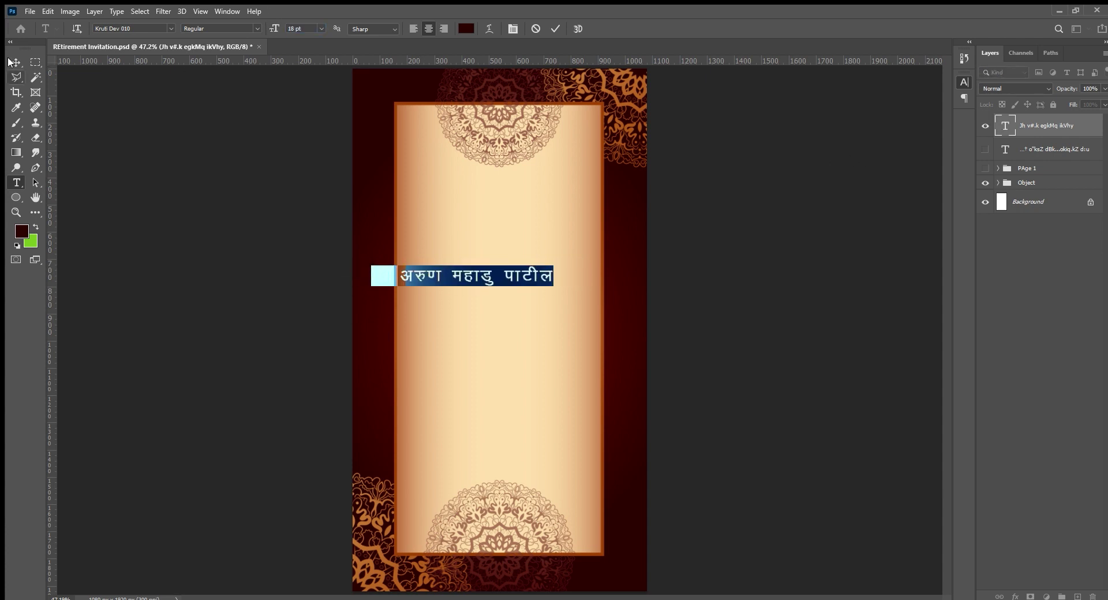
{"action": "left_click", "coordinate": [17, 62]}
{"action": "left_click_drag", "start_coordinate": [481, 274], "coordinate": [488, 393]}
{"action": "left_click", "coordinate": [985, 125]}
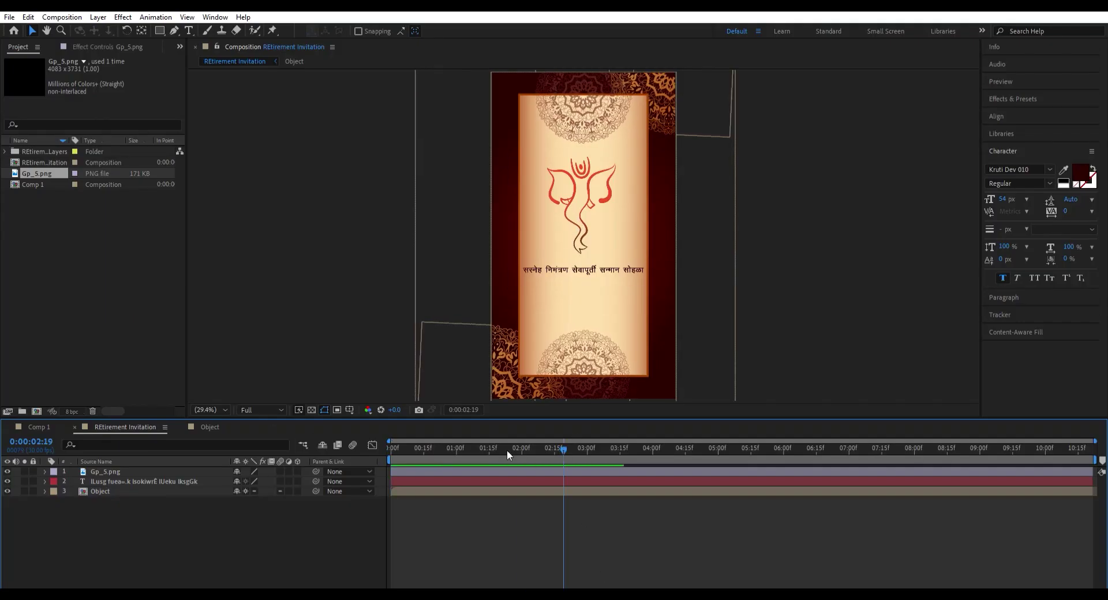
- Precompose the logo and title layers as 001, duplicate it as 002, and open 002
{"action": "left_click_drag", "start_coordinate": [511, 555], "coordinate": [419, 470]}
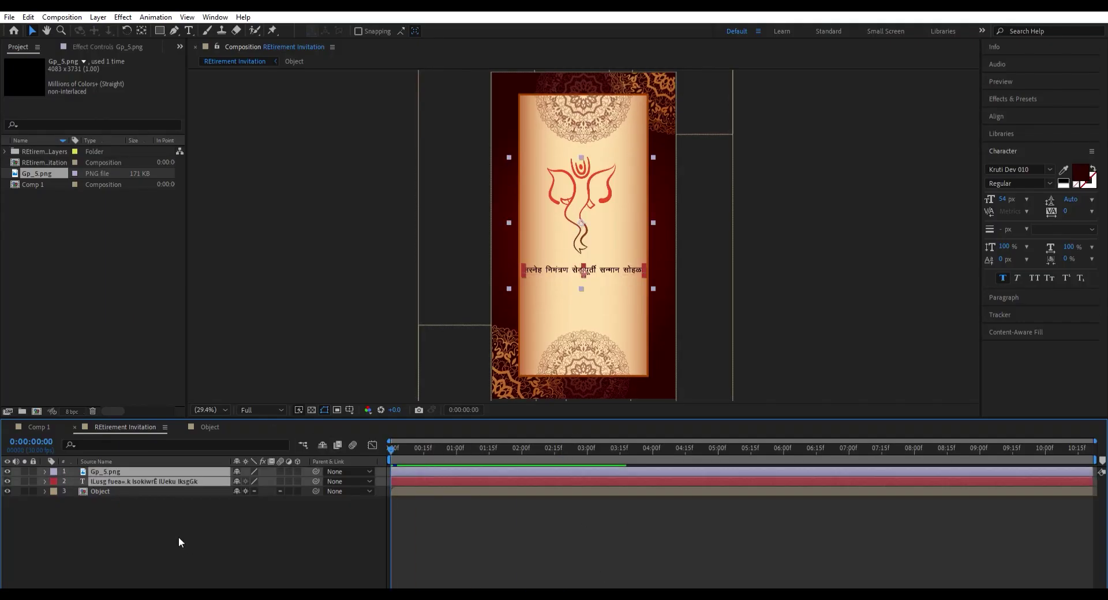
{"action": "key", "text": "ctrl+shift+c"}
{"action": "key", "text": "Return"}
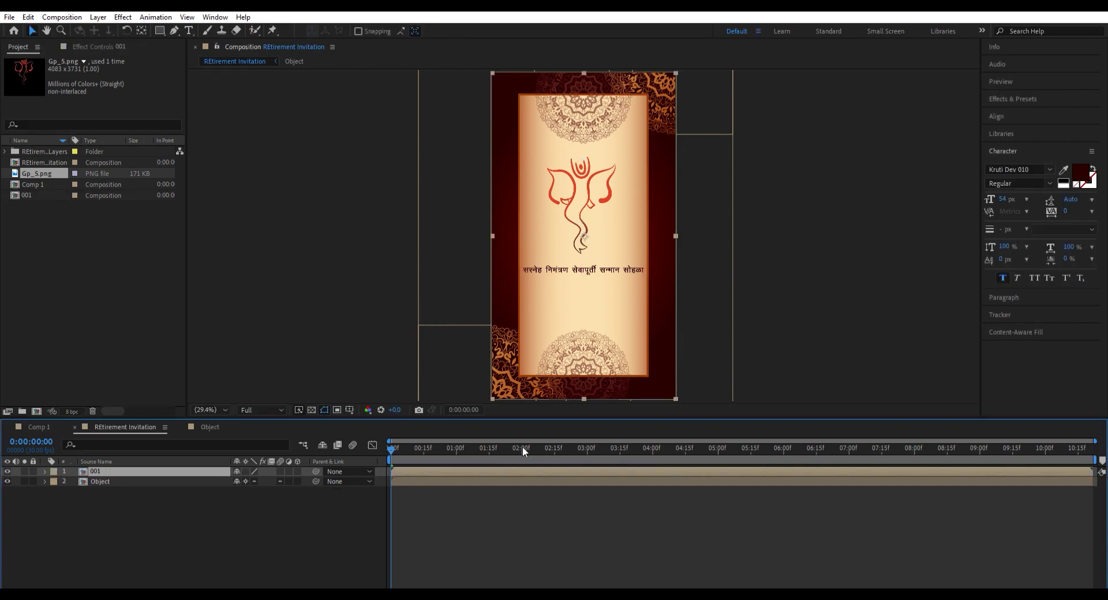
{"action": "left_click", "coordinate": [26, 195]}
{"action": "key", "text": "ctrl+d"}
{"action": "double_click", "coordinate": [27, 195]}
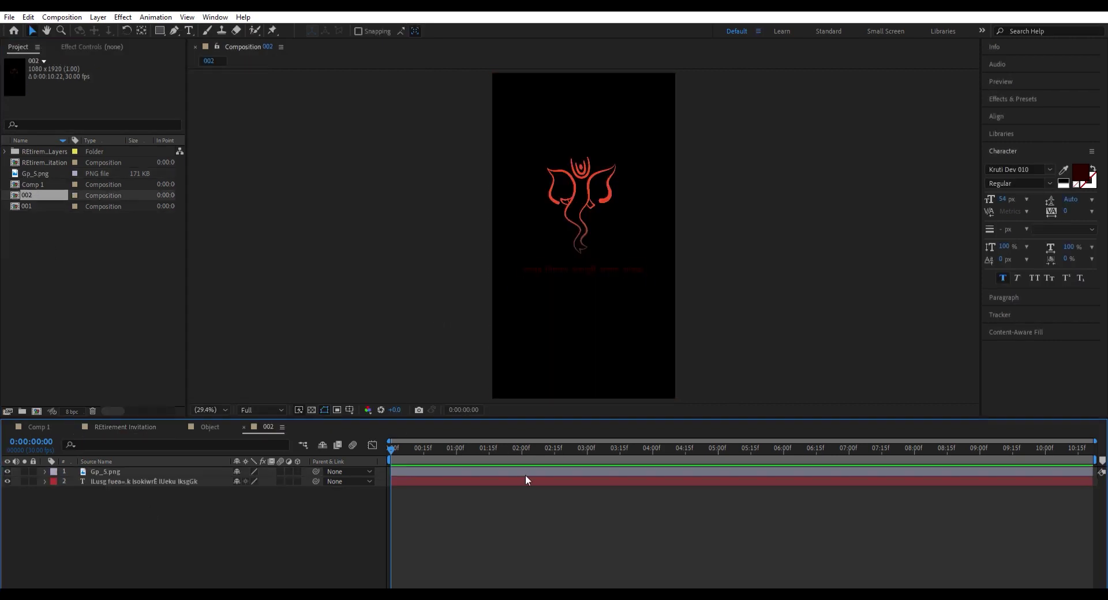
- In 002, delete the Gp_5.png logo and replace the title with the retiree's name
{"action": "left_click", "coordinate": [312, 410]}
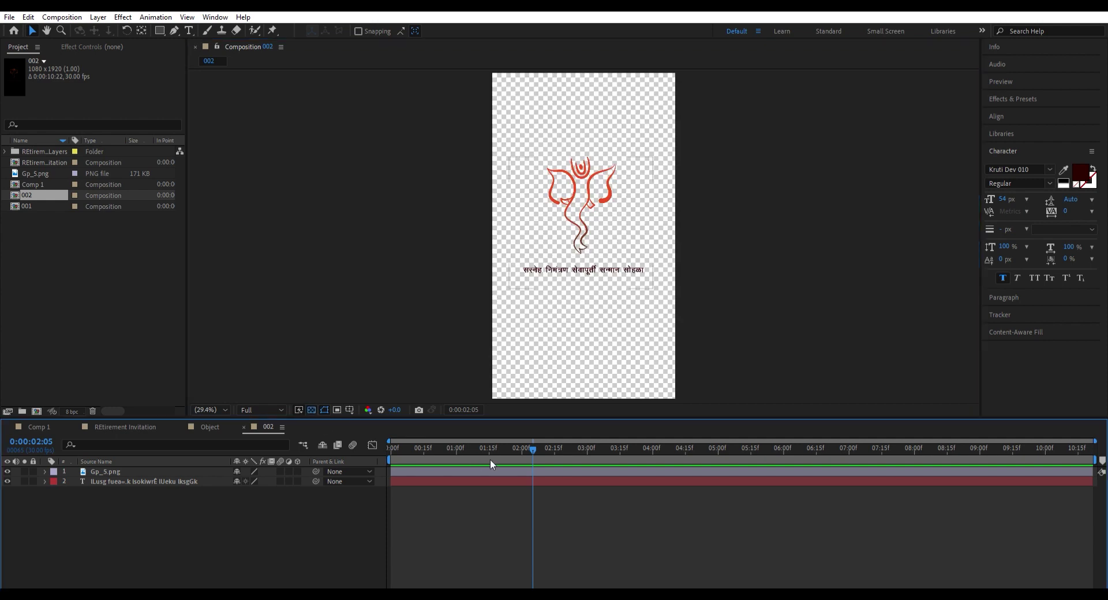
{"action": "key", "text": "ctrl+Down"}
{"action": "key", "text": "ctrl+Down"}
{"action": "key", "text": "ctrl+Up"}
{"action": "key", "text": "Delete"}
{"action": "double_click", "coordinate": [530, 472]}
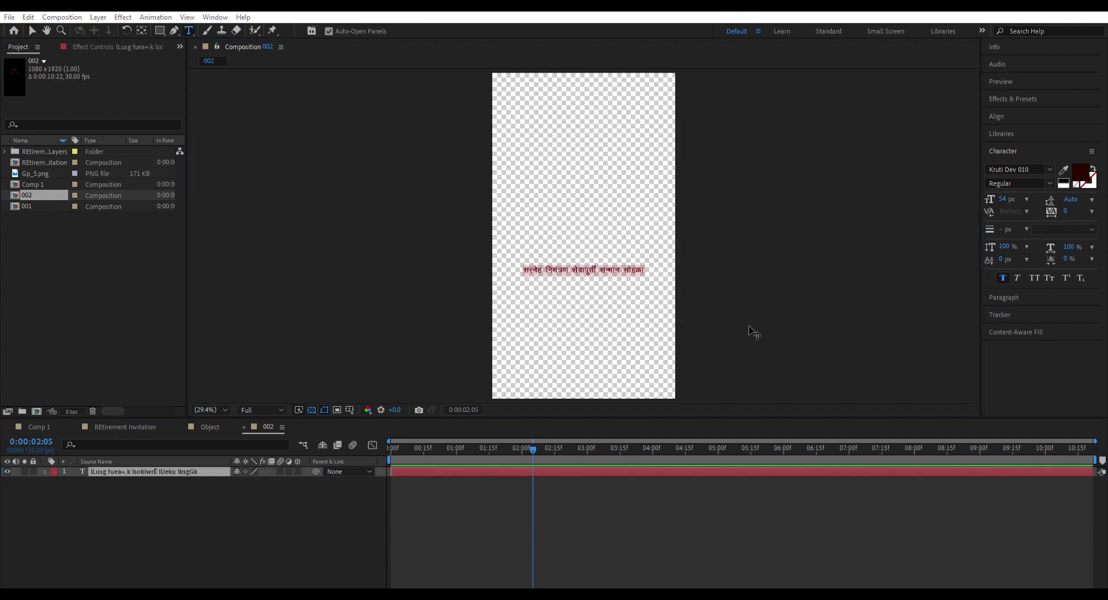
{"action": "key", "text": "ctrl+v"}
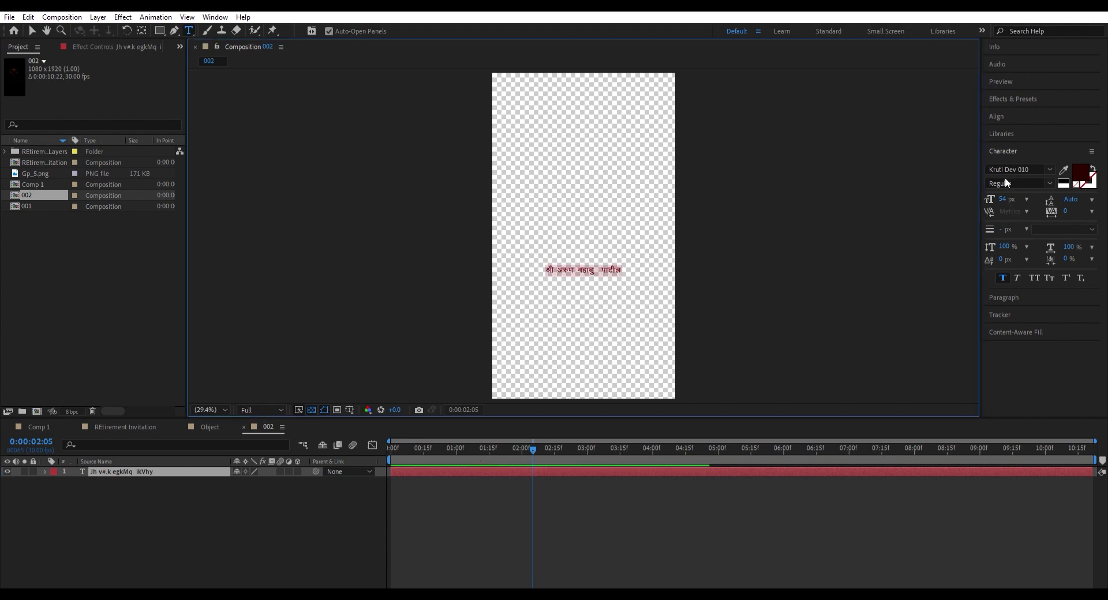
{"action": "key", "text": "Escape"}
{"action": "key", "text": "v"}
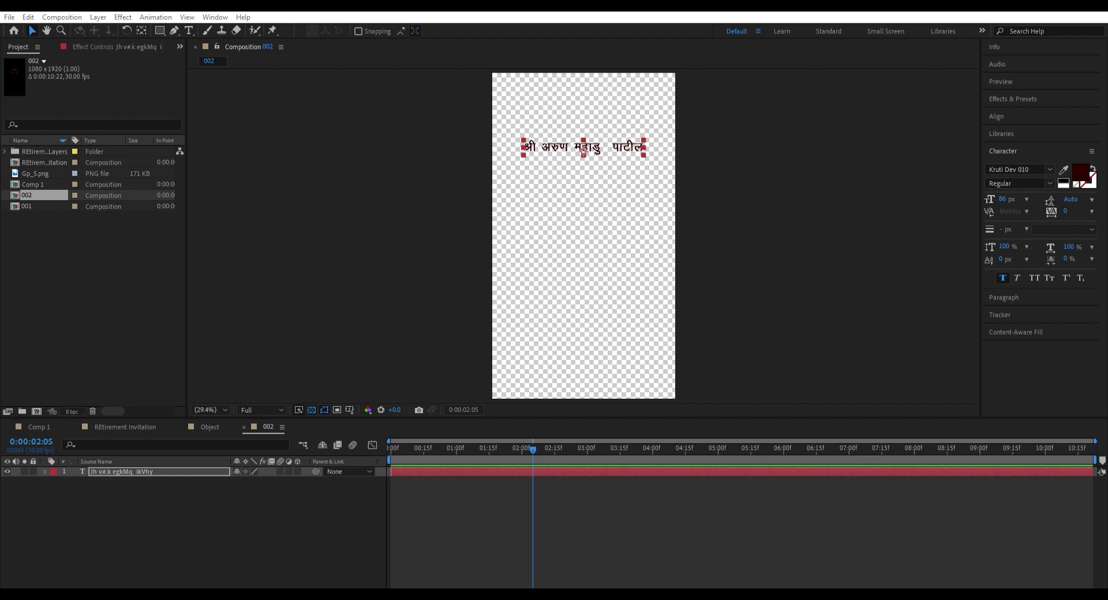
- Place Watercolor 01.mov from the Project panel into composition 002 above the name text
{"action": "left_click_drag", "start_coordinate": [583, 151], "coordinate": [610, 230]}
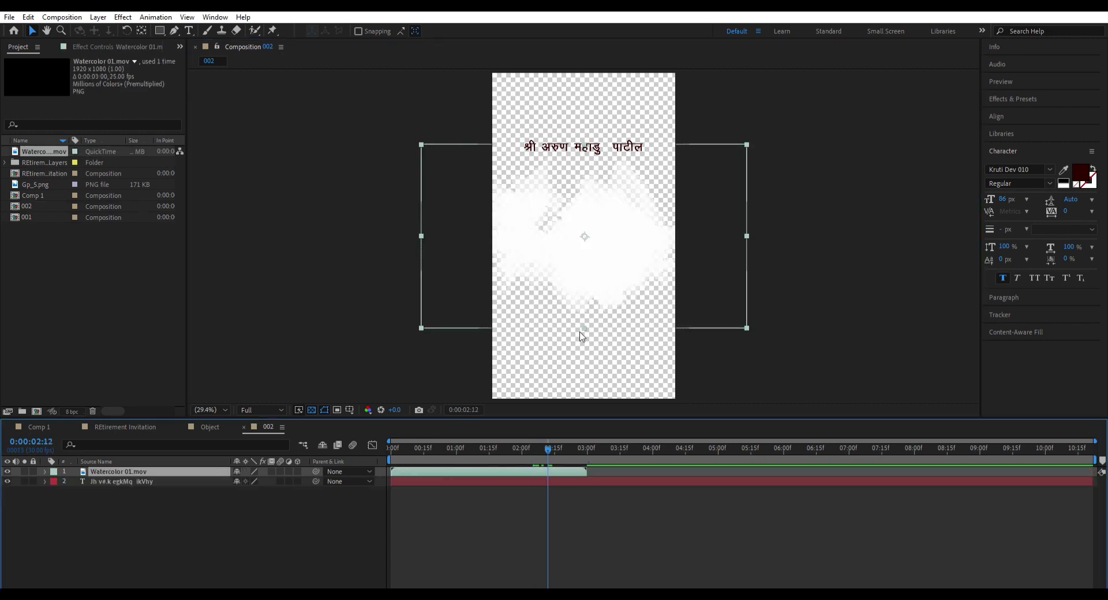
{"action": "left_click", "coordinate": [702, 552]}
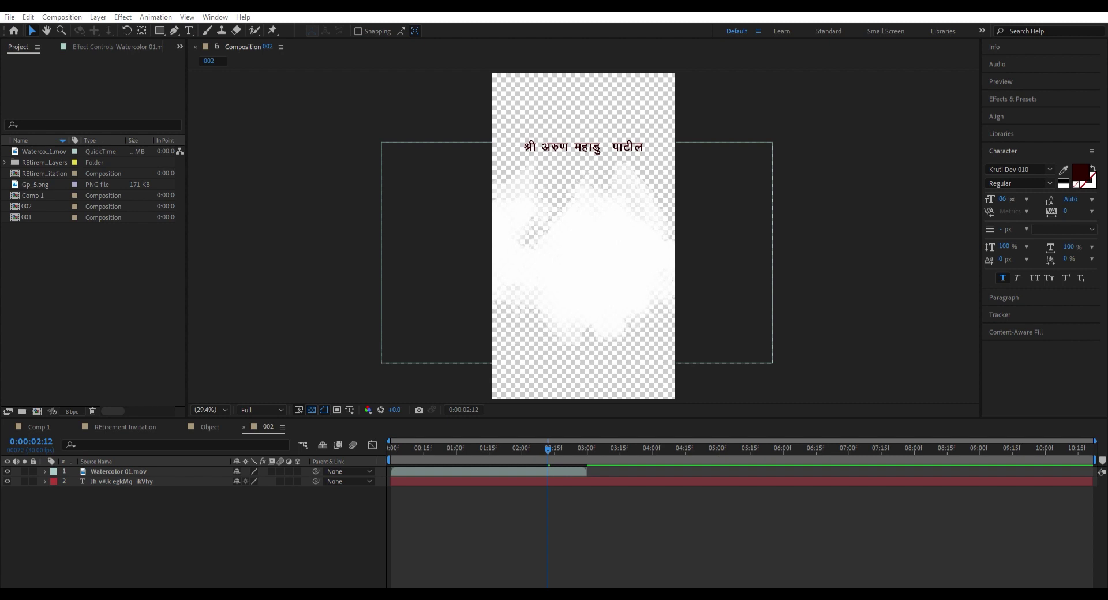
- Add the photo under the watercolor layer and set the photo's matte to the watercolor's alpha
{"action": "left_click_drag", "start_coordinate": [609, 299], "coordinate": [608, 298]}
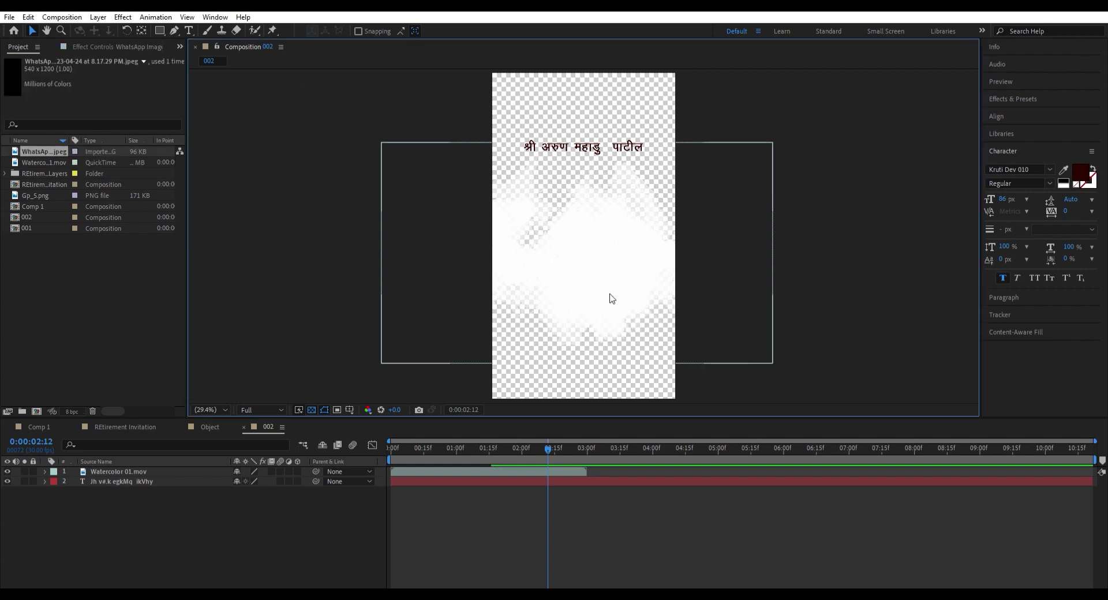
{"action": "key", "text": "ctrl+bracketleft"}
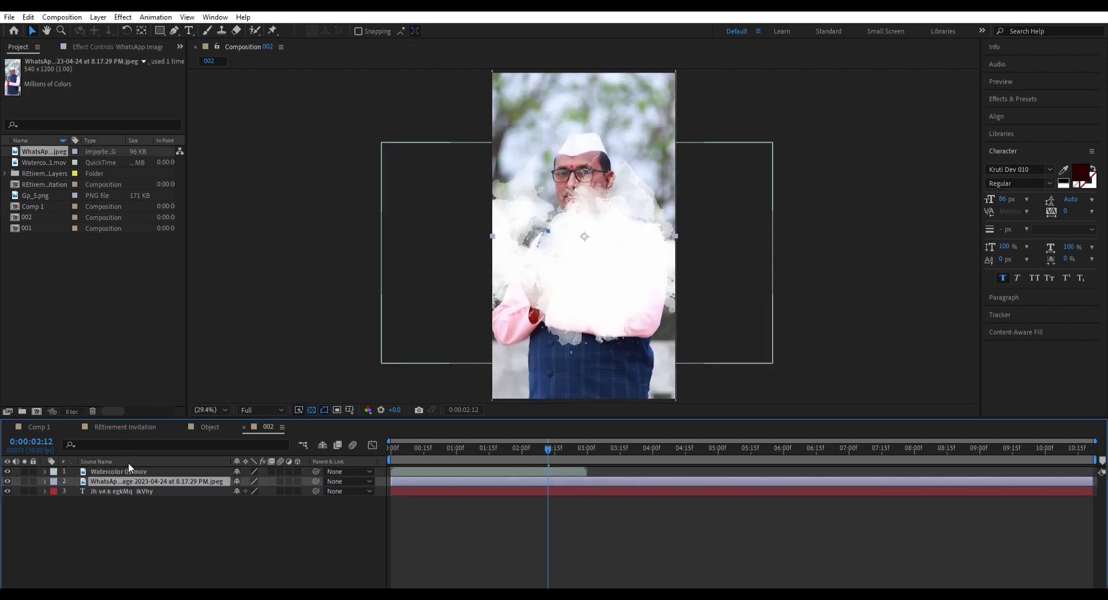
{"action": "left_click", "coordinate": [25, 587]}
{"action": "left_click", "coordinate": [328, 482]}
{"action": "left_click", "coordinate": [339, 499]}
{"action": "left_click", "coordinate": [603, 472]}
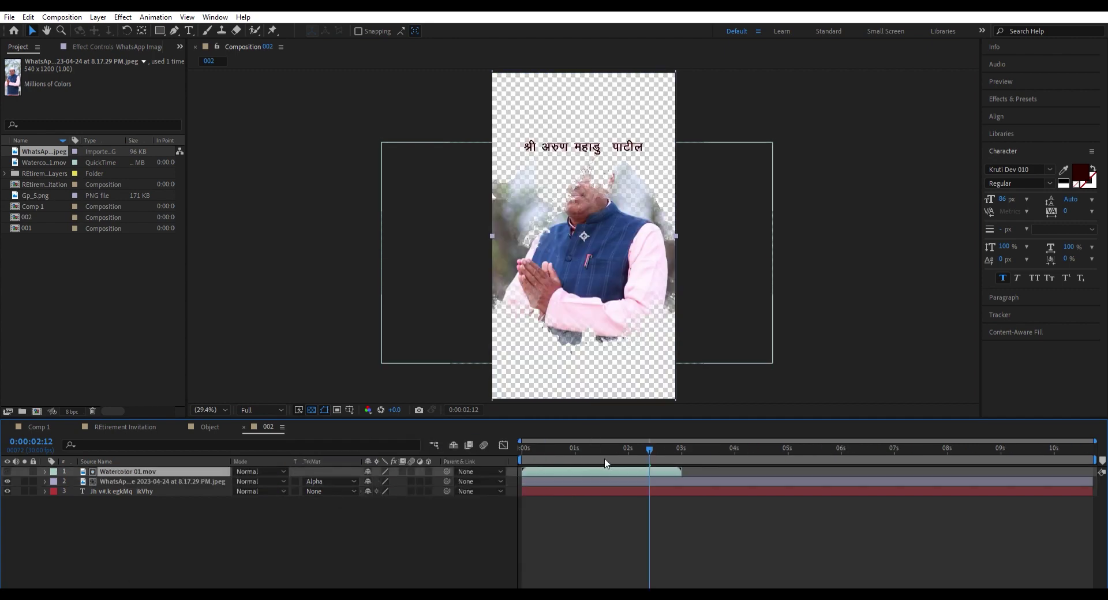
{"action": "left_click", "coordinate": [591, 456]}
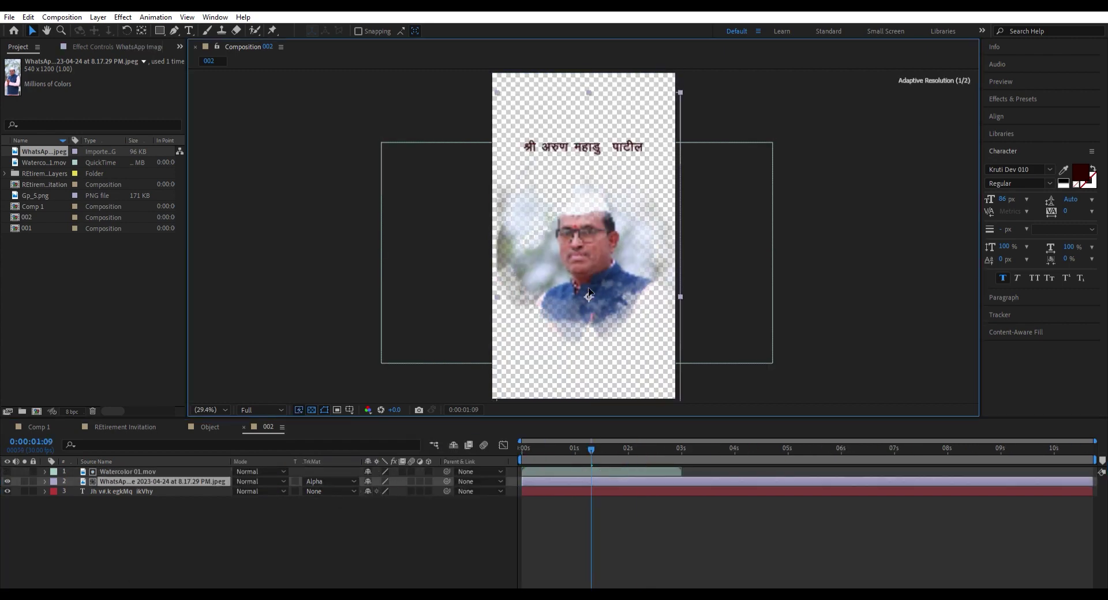
- Resize the photo inside the matte, scale up the watercolor, and scrub to the reveal's end
{"action": "left_click_drag", "start_coordinate": [676, 284], "coordinate": [658, 315]}
{"action": "left_click", "coordinate": [580, 472]}
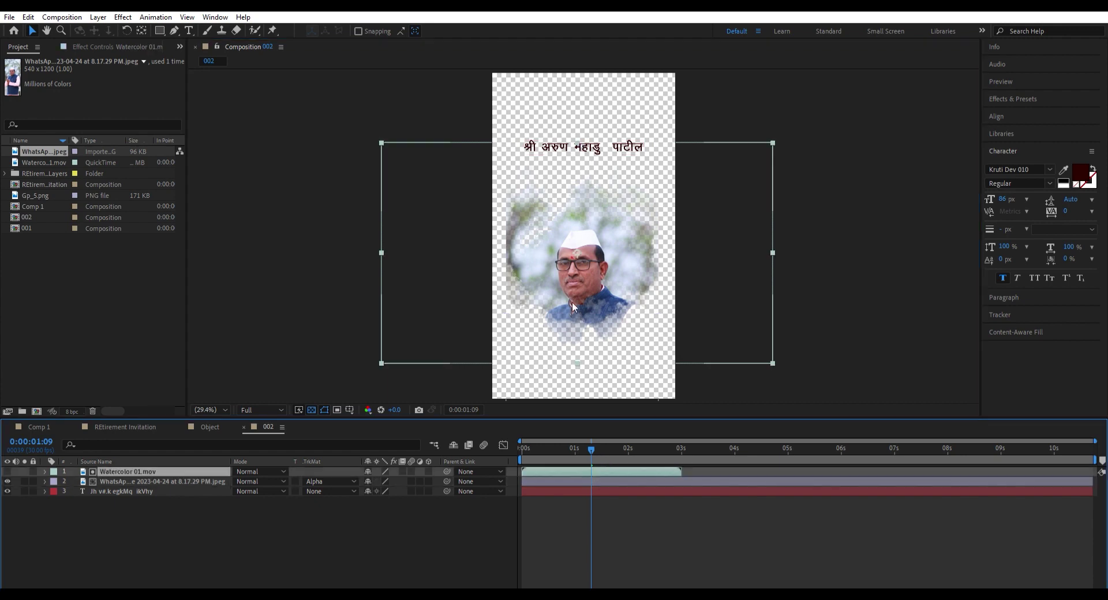
{"action": "left_click_drag", "start_coordinate": [378, 252], "coordinate": [329, 254]}
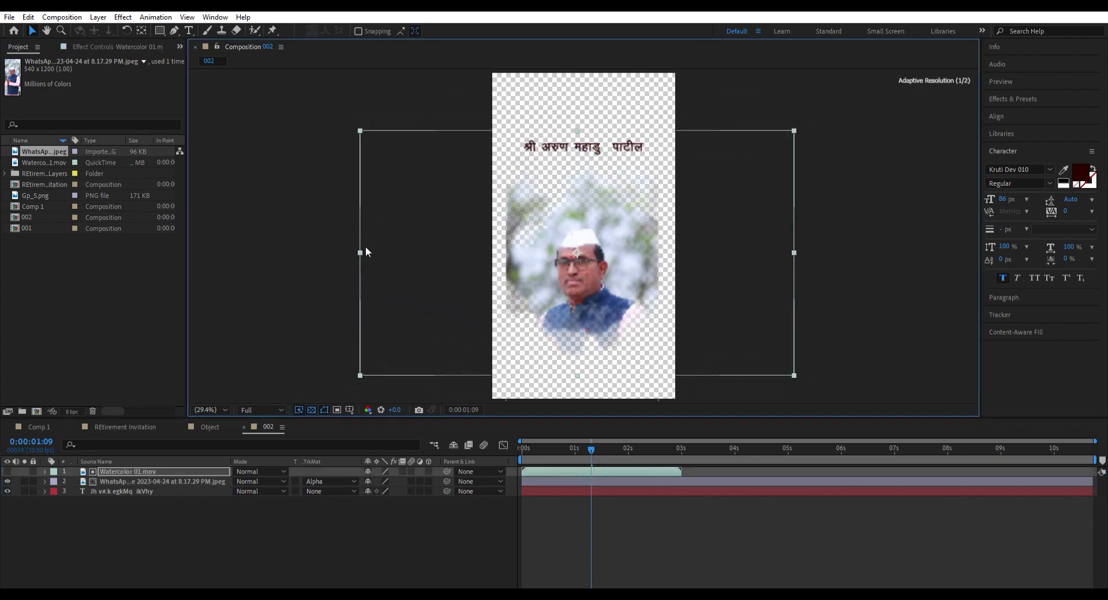
{"action": "left_click_drag", "start_coordinate": [591, 448], "coordinate": [628, 449]}
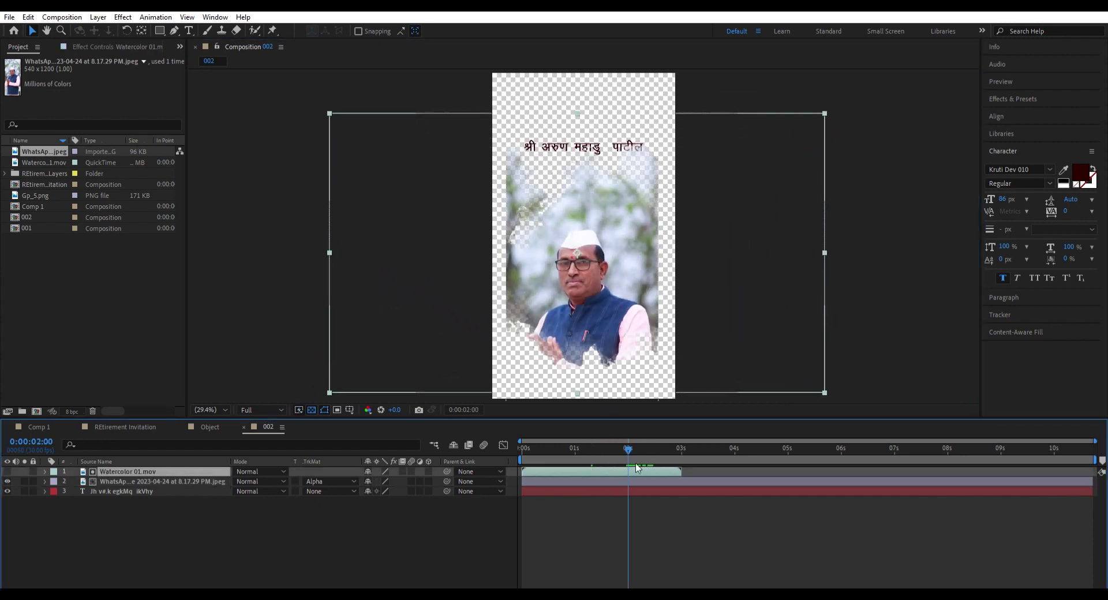
{"action": "left_click", "coordinate": [579, 151]}
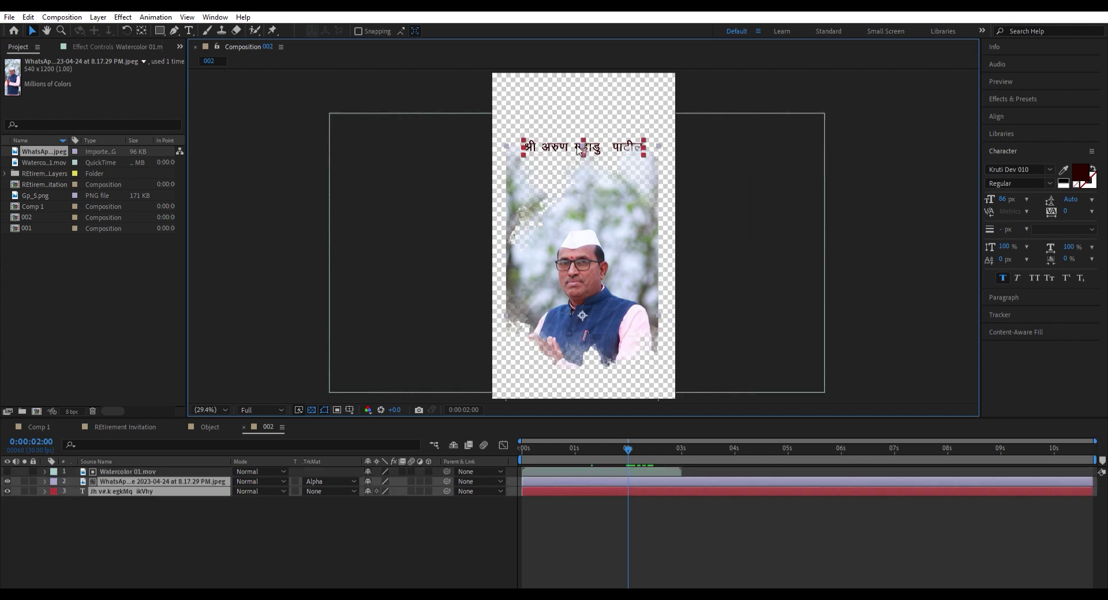
{"action": "left_click", "coordinate": [585, 476]}
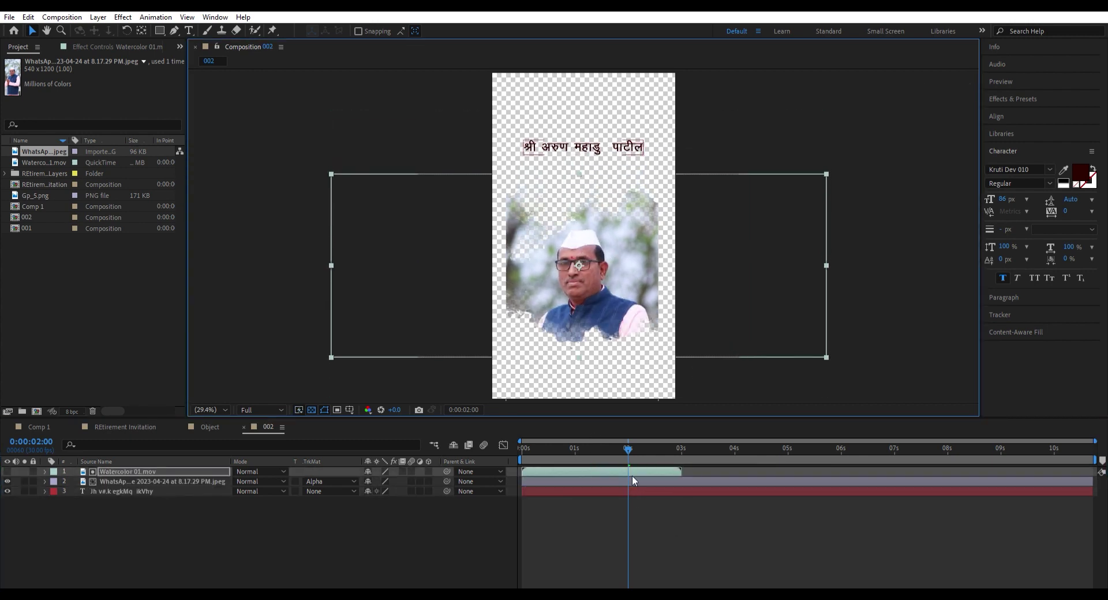
{"action": "left_click_drag", "start_coordinate": [628, 448], "coordinate": [669, 448]}
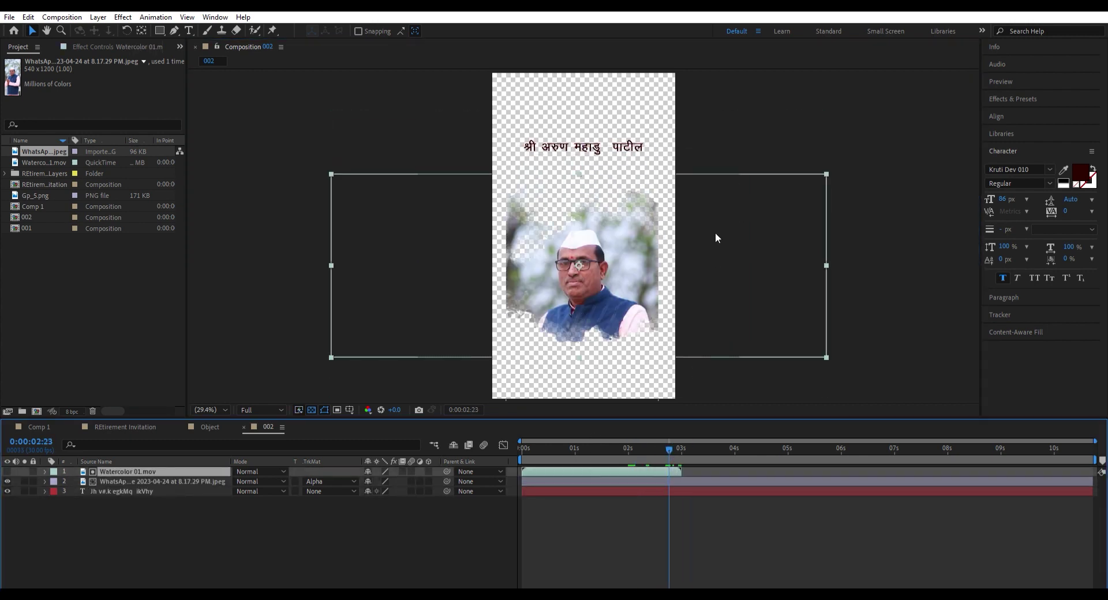
- Enable Time Remap on the watercolor layer and move the photo and matte up
{"action": "key", "text": "ctrl+alt+t"}
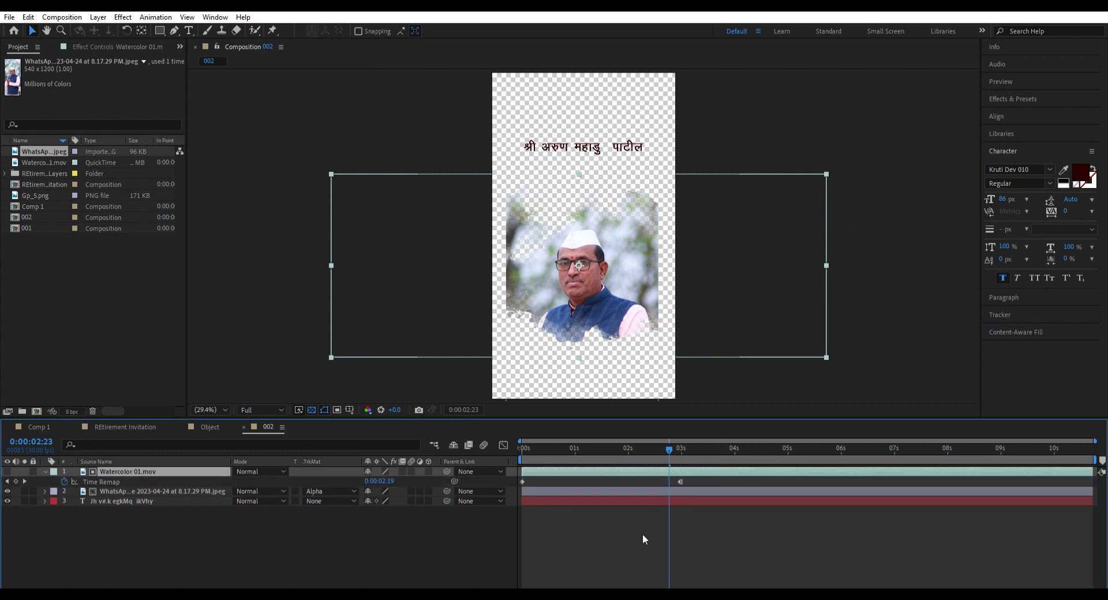
{"action": "left_click", "coordinate": [643, 534]}
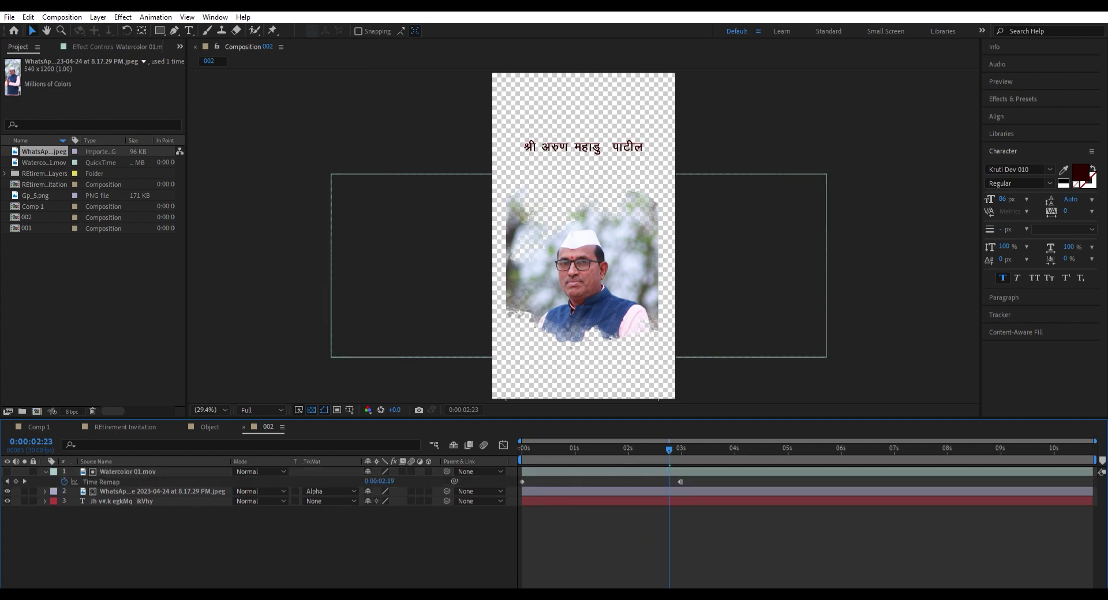
{"action": "left_click", "coordinate": [634, 491]}
{"action": "left_click", "coordinate": [635, 471], "text": "shift"}
{"action": "left_click_drag", "start_coordinate": [579, 311], "coordinate": [577, 283]}
- Duplicate the name text below the photo as the ३०/०४/२०२३ date notice at 70 px
{"action": "left_click", "coordinate": [655, 566]}
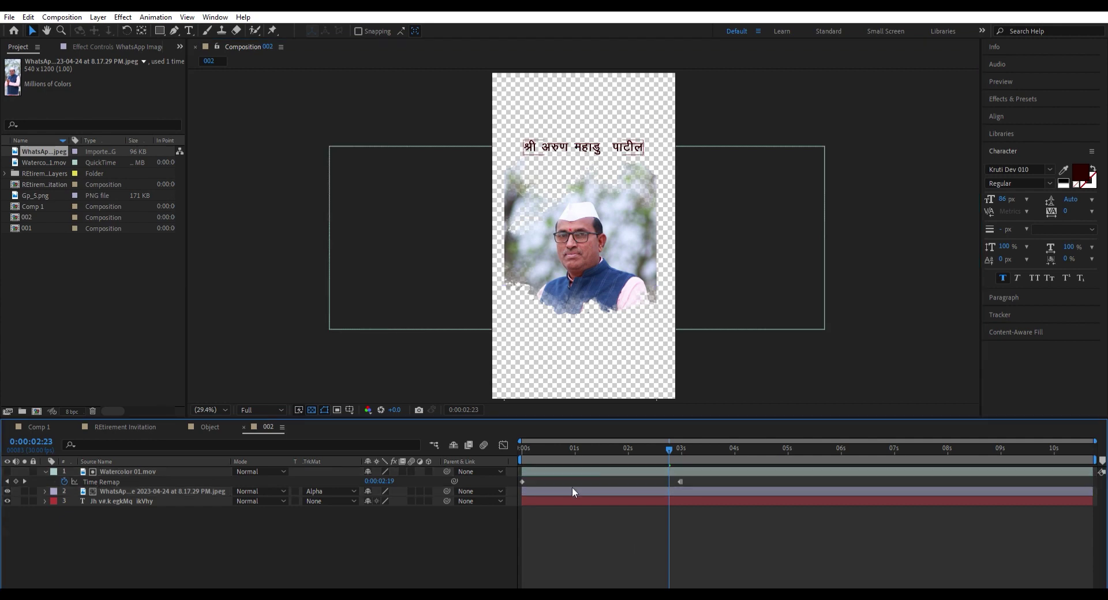
{"action": "left_click", "coordinate": [572, 501]}
{"action": "key", "text": "ctrl+d"}
{"action": "left_click_drag", "start_coordinate": [583, 147], "coordinate": [585, 332]}
{"action": "double_click", "coordinate": [585, 332]}
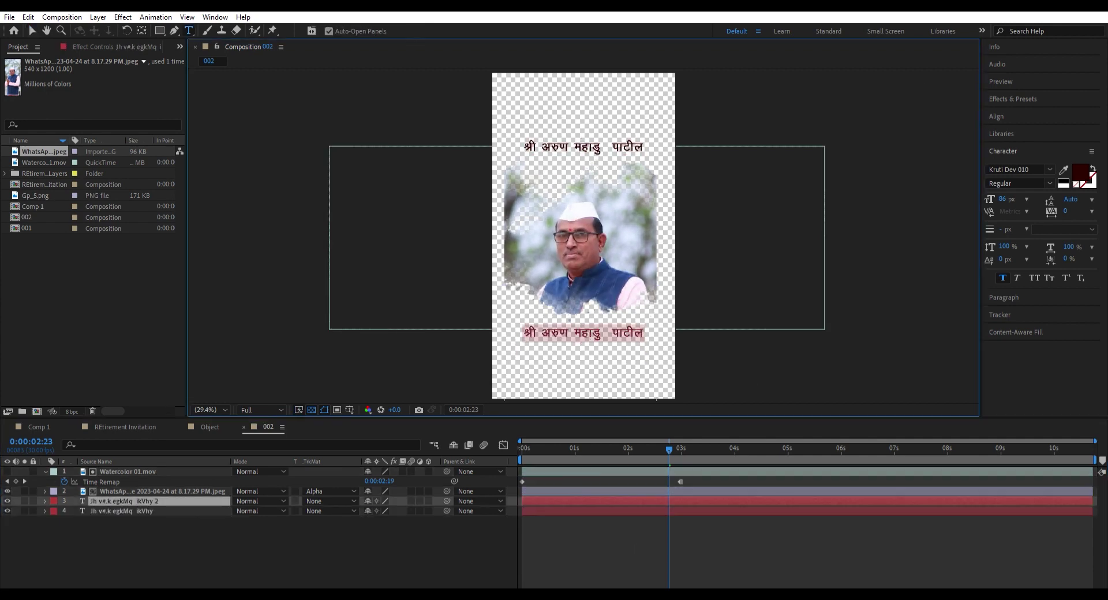
{"action": "key", "text": "ctrl+v"}
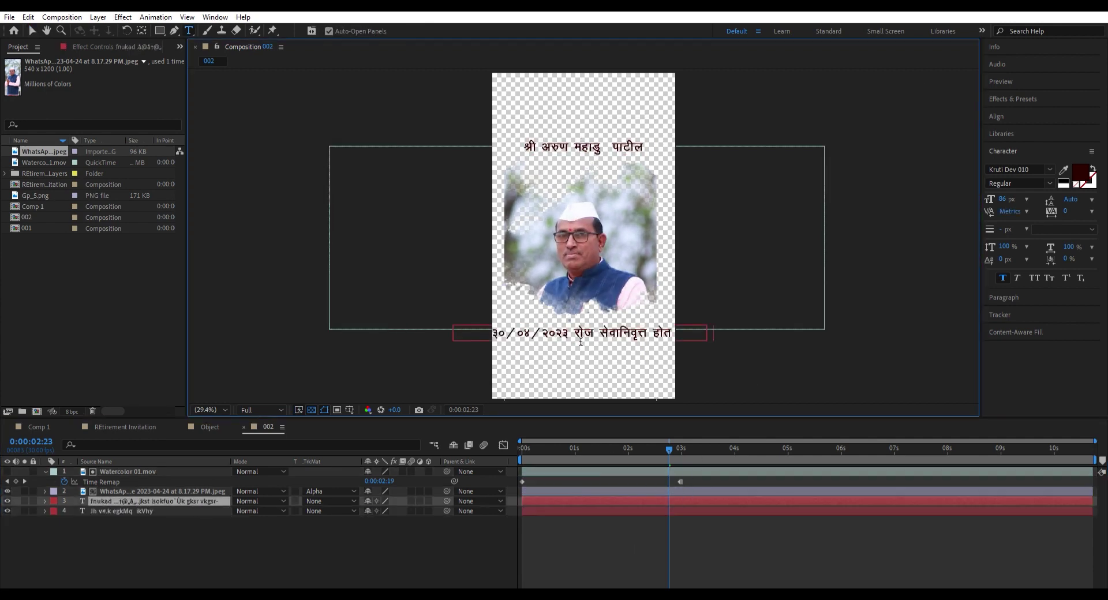
{"action": "key", "text": "ctrl+shift+comma"}
{"action": "key", "text": "ctrl+shift+comma"}
{"action": "key", "text": "ctrl+shift+comma"}
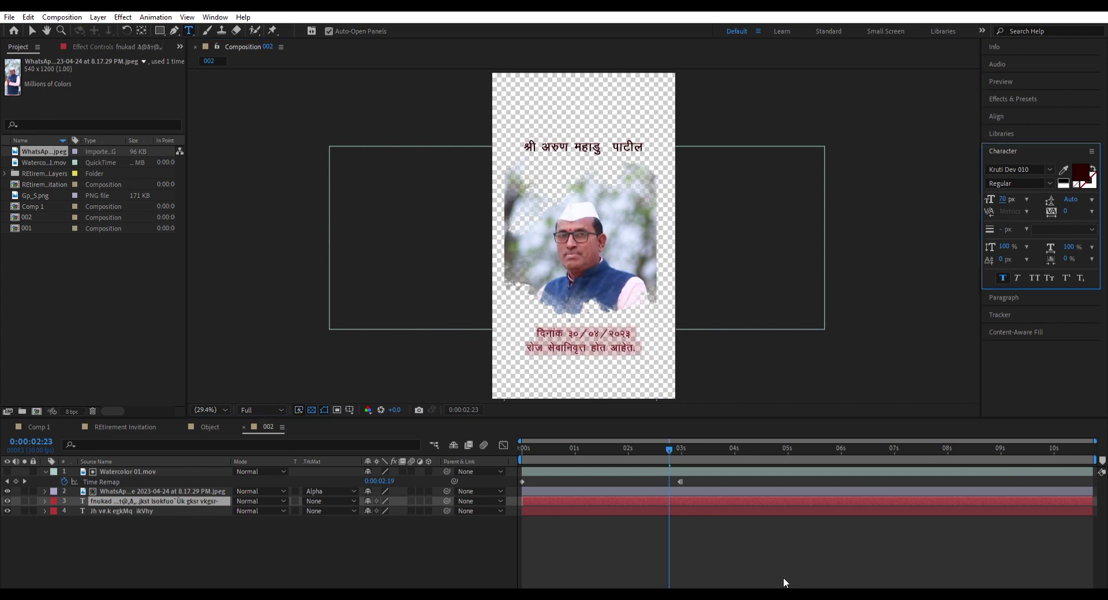
{"action": "left_click", "coordinate": [210, 427]}
{"action": "left_click", "coordinate": [125, 427]}
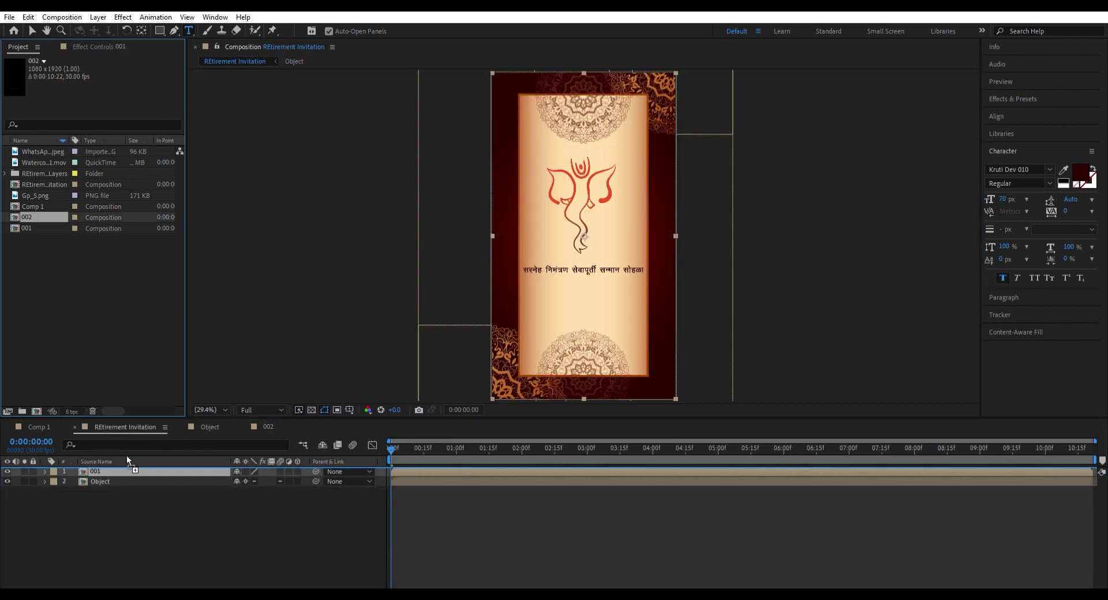
- Scale the 002 page down and nudge it up, then duplicate comp 002 as 003
{"action": "left_click_drag", "start_coordinate": [400, 444], "coordinate": [593, 448]}
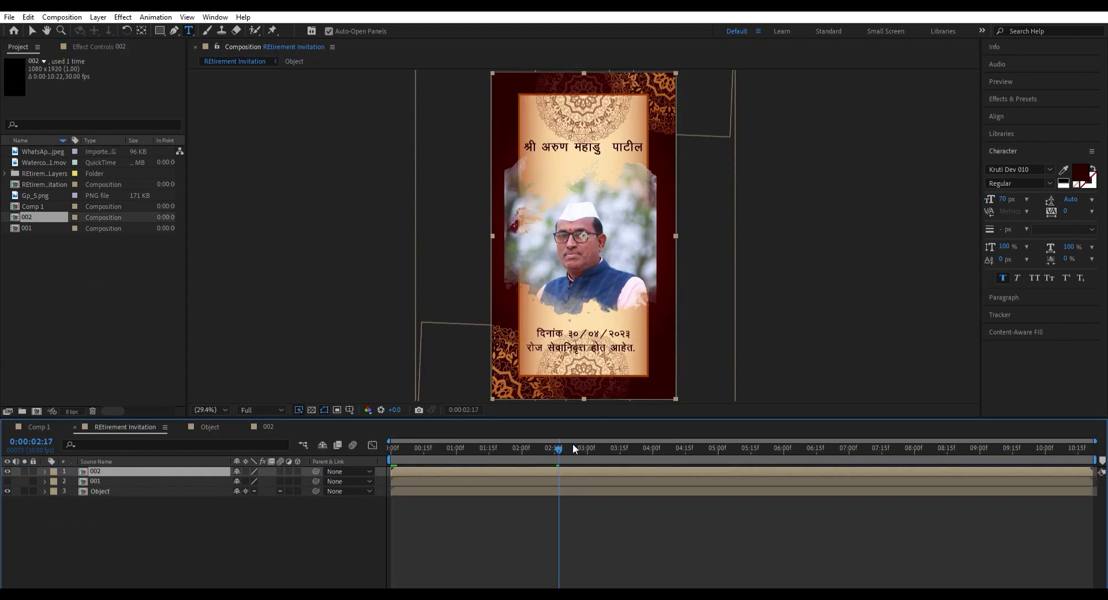
{"action": "key", "text": "v"}
{"action": "left_click_drag", "start_coordinate": [675, 226], "coordinate": [661, 231]}
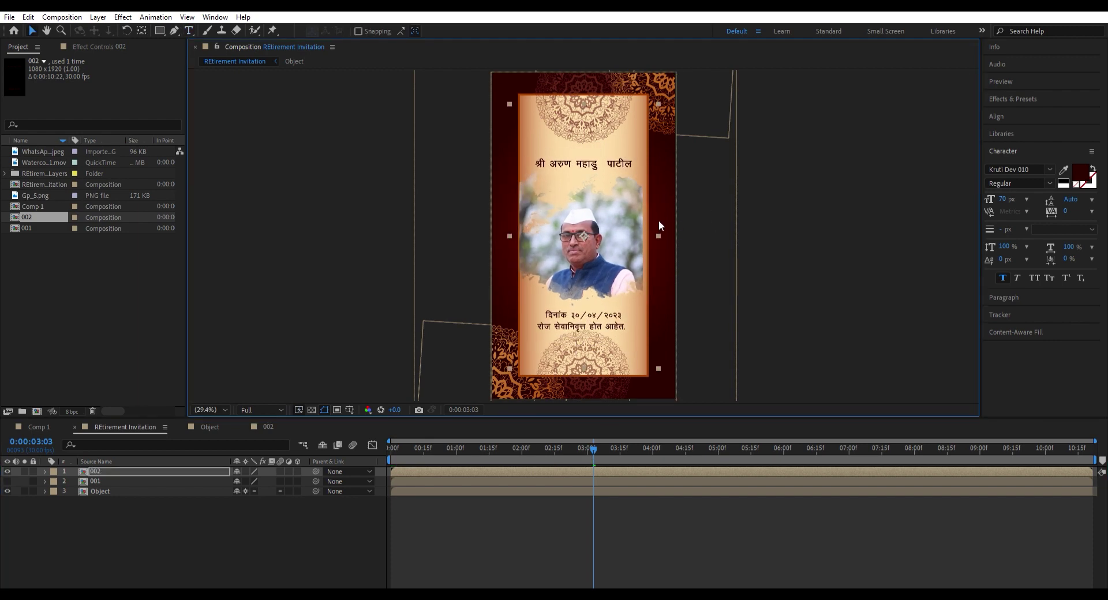
{"action": "key", "text": "shift+Up"}
{"action": "key", "text": "shift+Up"}
{"action": "key", "text": "shift+Up"}
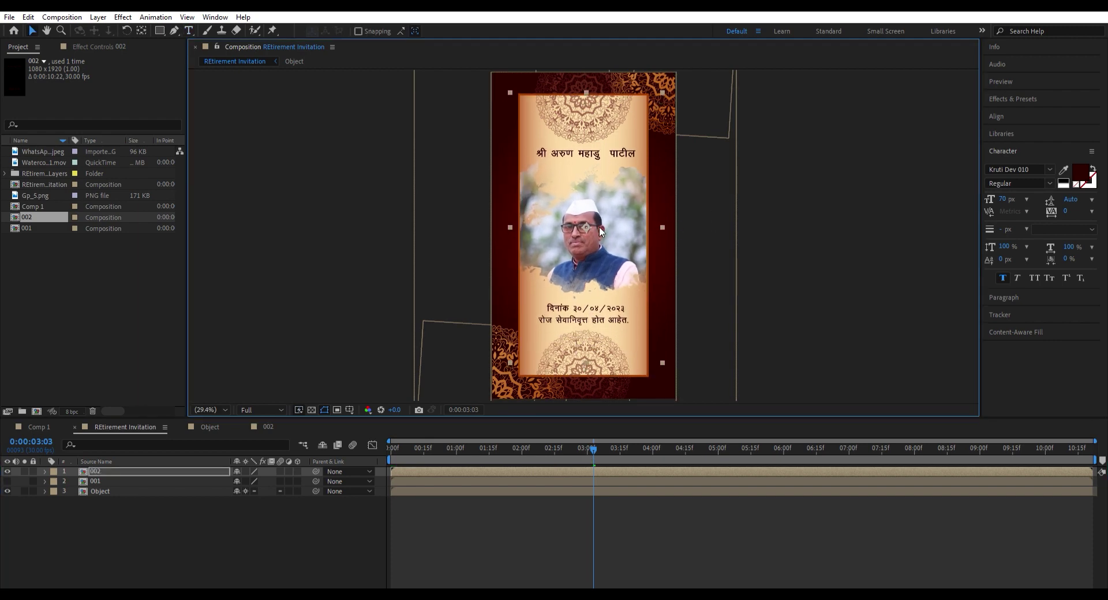
{"action": "left_click", "coordinate": [514, 525]}
{"action": "left_click", "coordinate": [44, 217]}
{"action": "key", "text": "ctrl+d"}
- In 003, delete the photo and matte layers and retype the name as a large ३४
{"action": "double_click", "coordinate": [29, 217]}
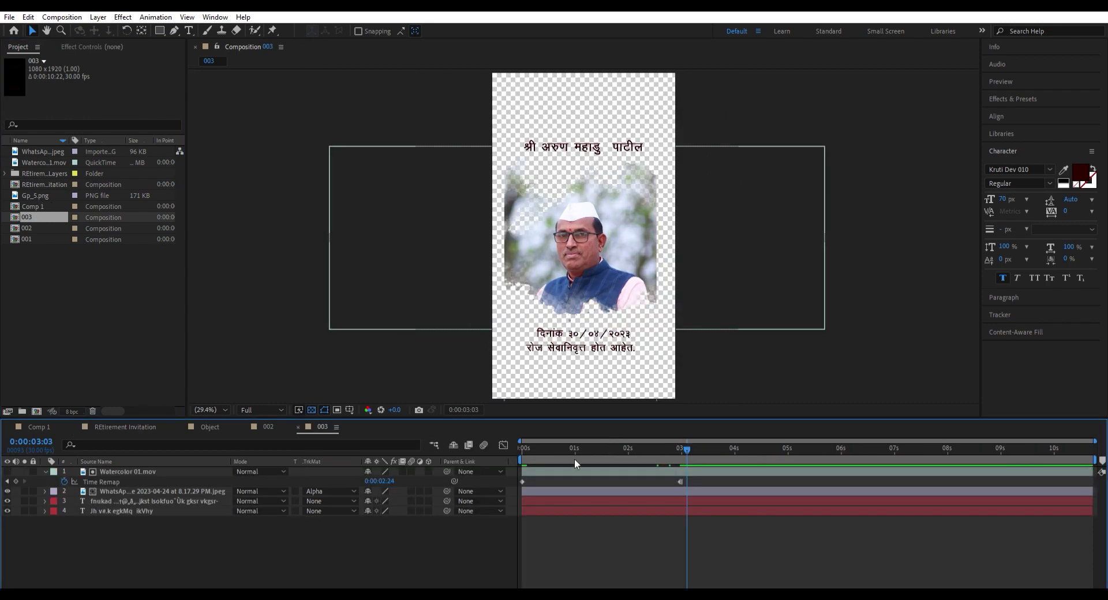
{"action": "left_click", "coordinate": [600, 471]}
{"action": "key", "text": "Delete"}
{"action": "left_click", "coordinate": [644, 469]}
{"action": "double_click", "coordinate": [652, 482]}
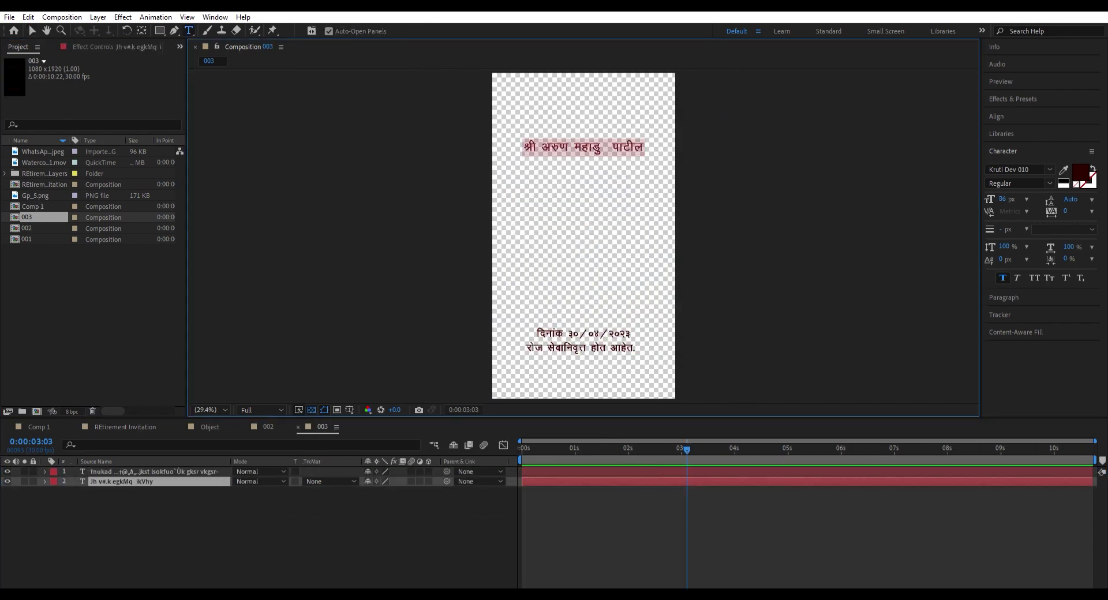
{"action": "type", "text": "+."}
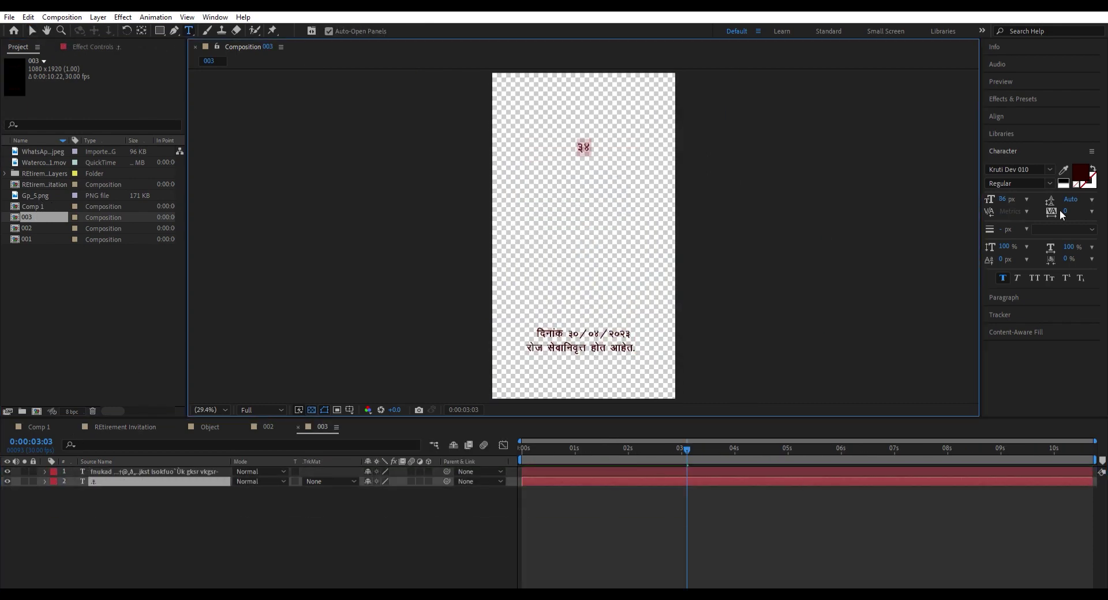
{"action": "left_click_drag", "start_coordinate": [1002, 199], "coordinate": [1052, 193]}
{"action": "left_click", "coordinate": [636, 471]}
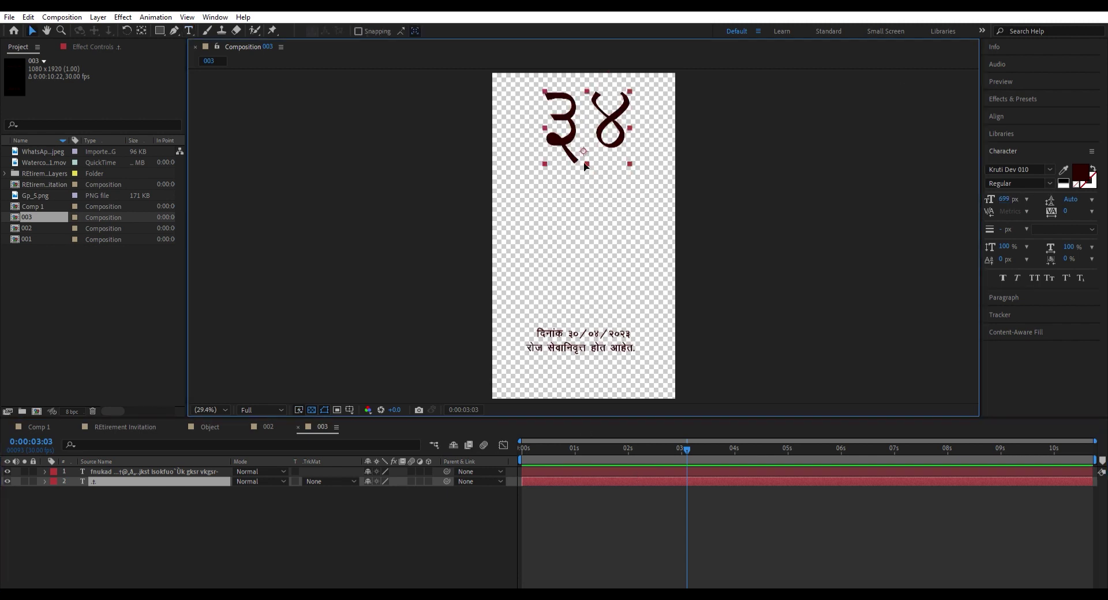
- Paste the two-line service-years text, centre it beneath ३४, then duplicate 003 as 004
{"action": "left_click", "coordinate": [596, 472]}
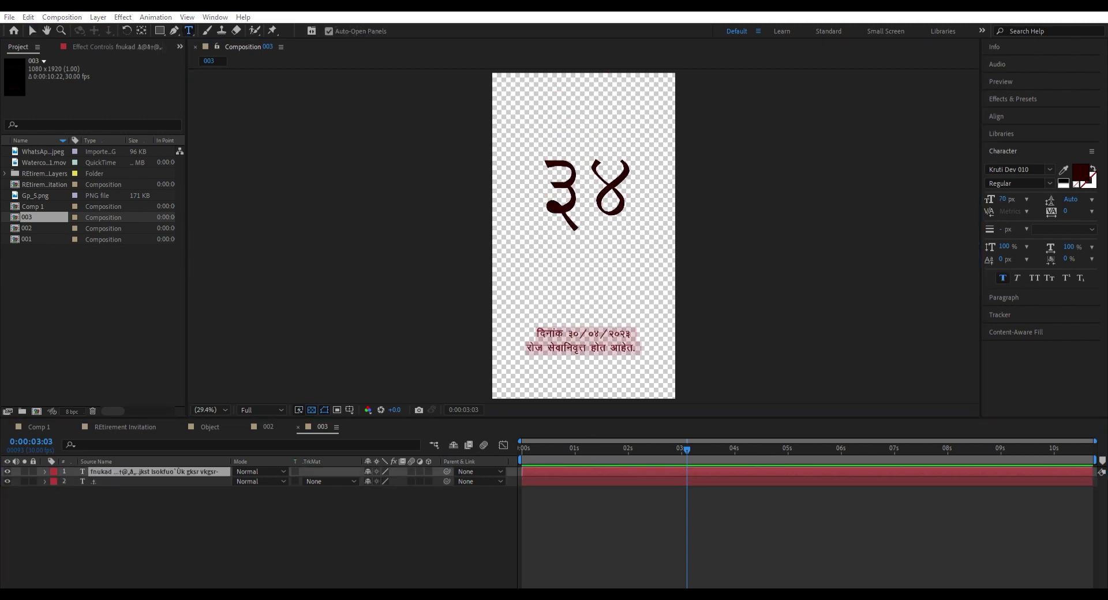
{"action": "type", "text": "वर्षे कठोर परिश्रम आणि समर्पित सेवा पुर्ण करून"}
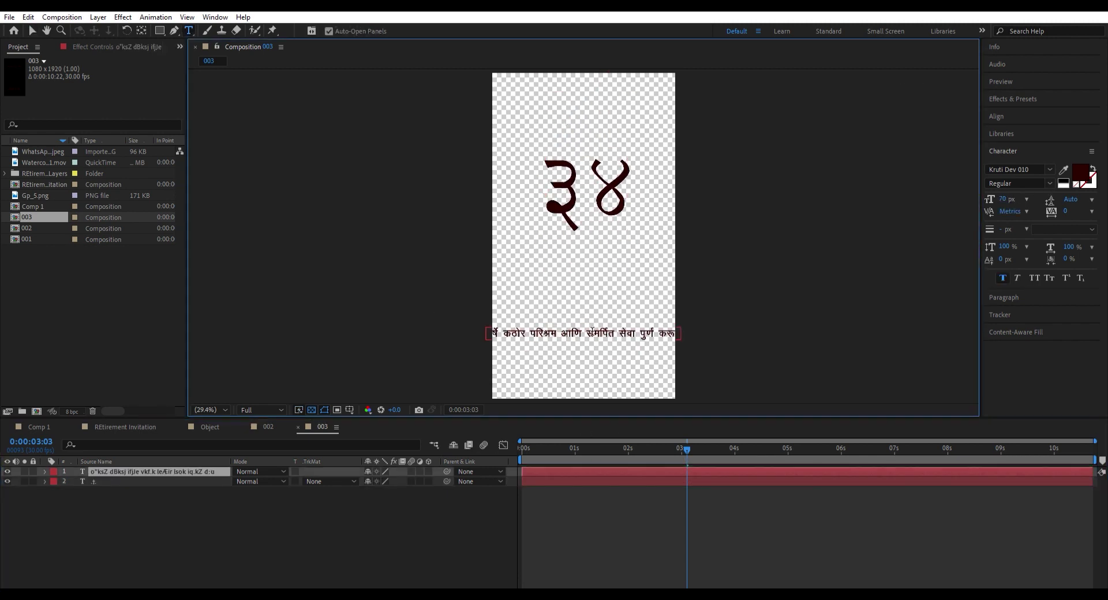
{"action": "key", "text": "Return"}
{"action": "left_click", "coordinate": [32, 31]}
{"action": "left_click_drag", "start_coordinate": [582, 340], "coordinate": [597, 250]}
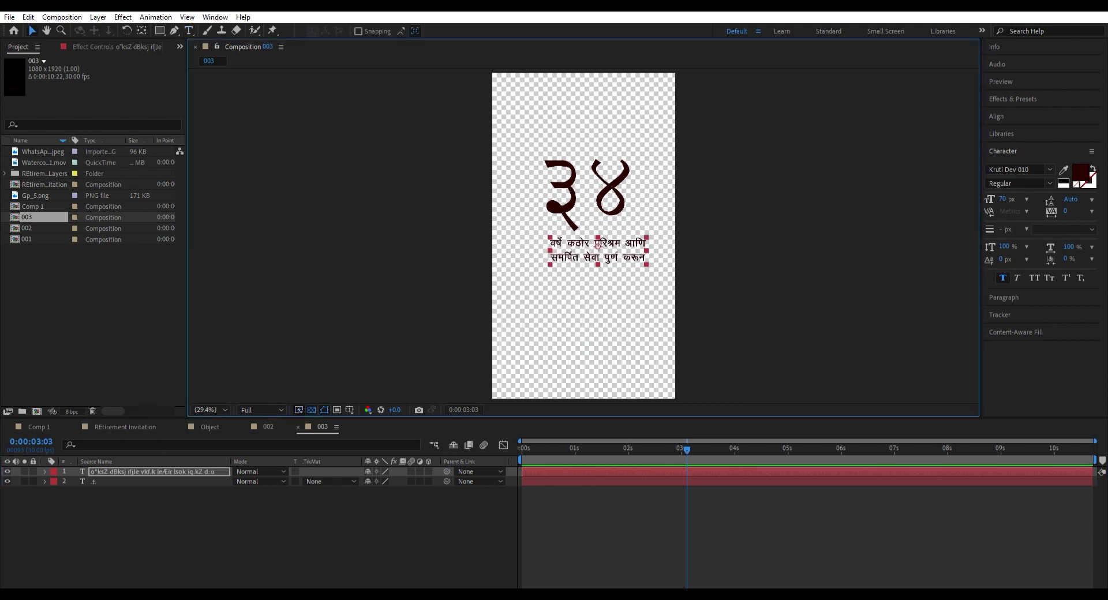
{"action": "left_click", "coordinate": [996, 116]}
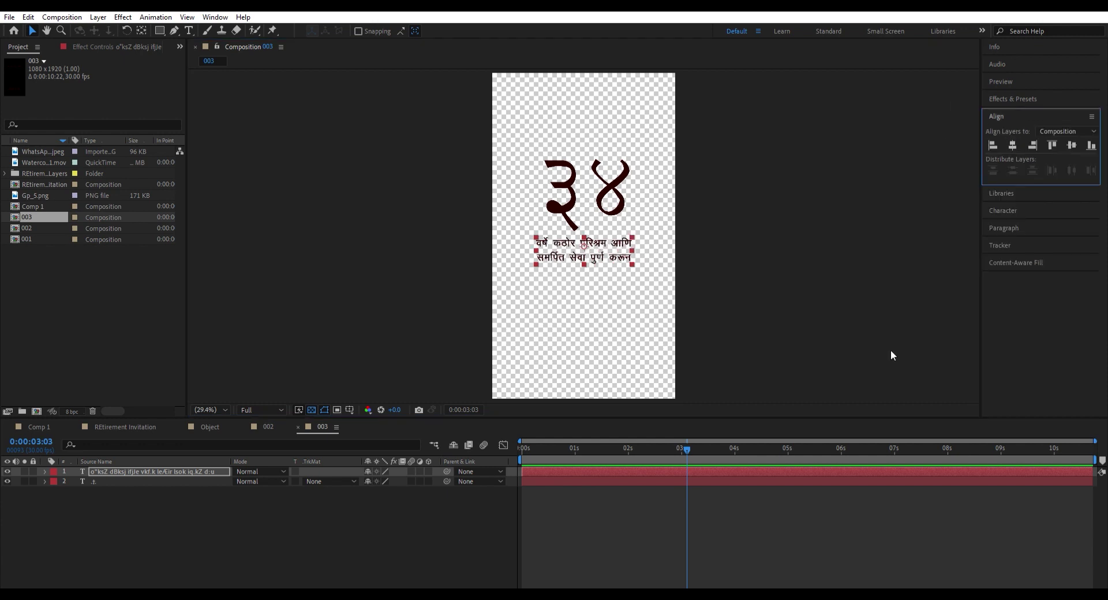
{"action": "left_click", "coordinate": [597, 512]}
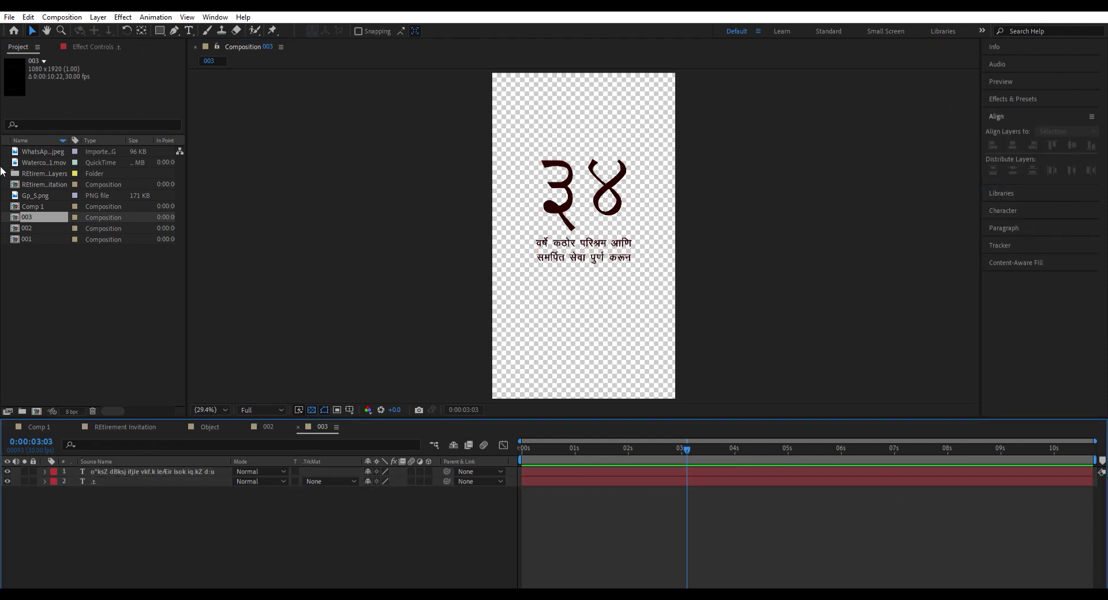
{"action": "key", "text": "ctrl+d"}
{"action": "double_click", "coordinate": [26, 217]}
- Delete ३४ and paste the ceremony announcement, breaking the line after सोहळा
{"action": "key", "text": "Delete"}
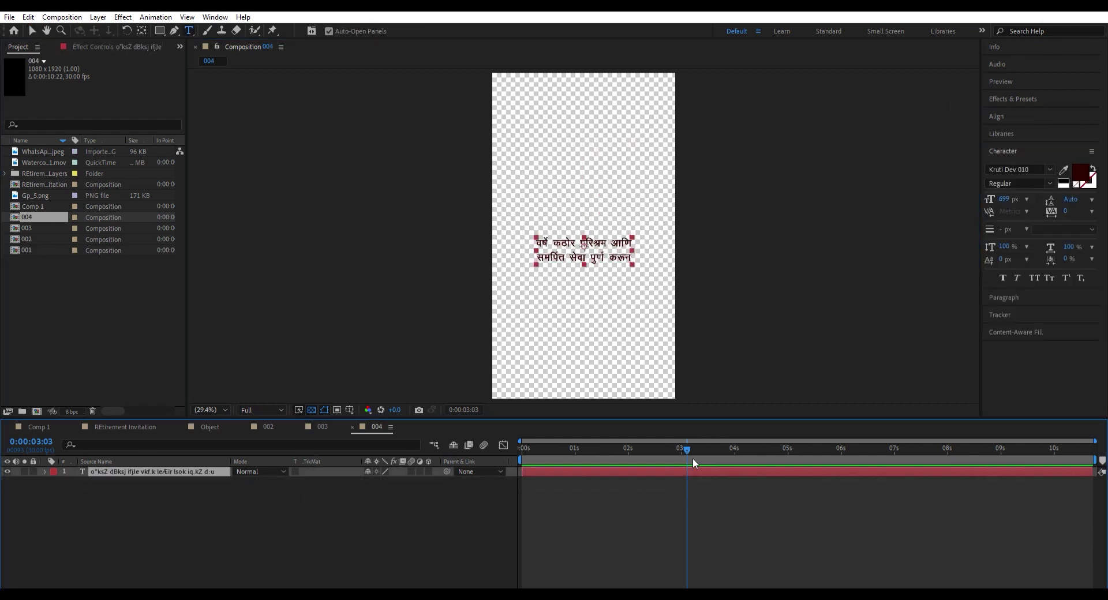
{"action": "double_click", "coordinate": [692, 471]}
{"action": "key", "text": "alt+c"}
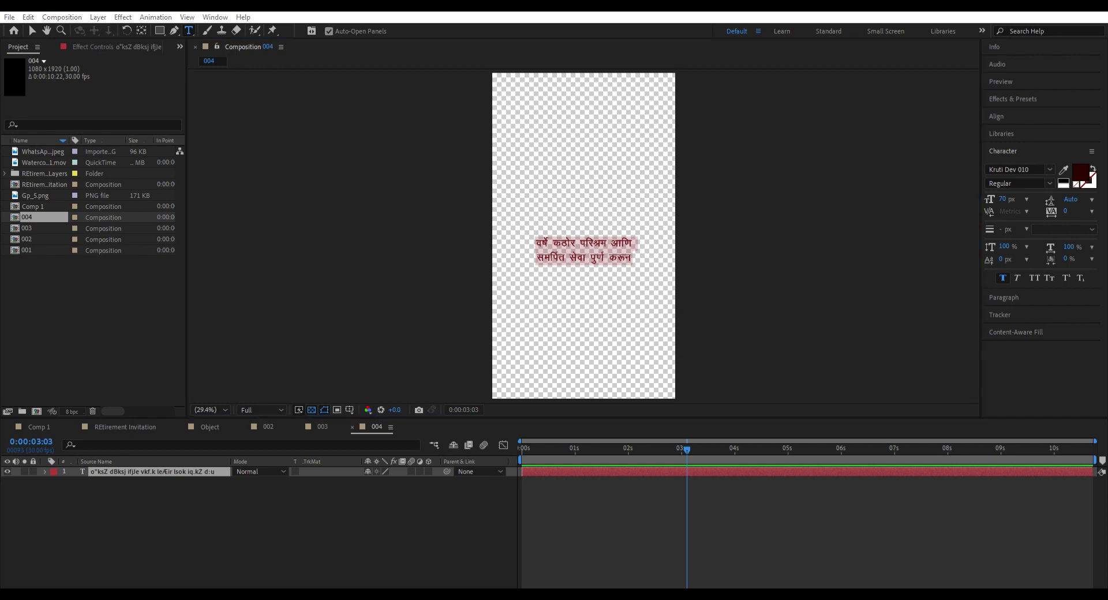
{"action": "key", "text": "ctrl+v"}
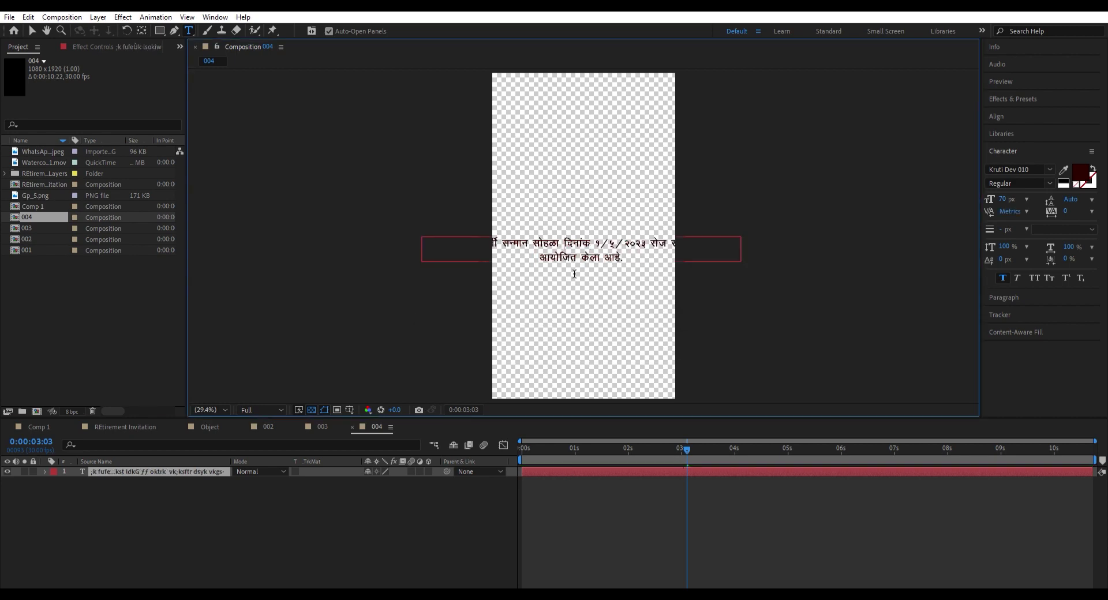
{"action": "key", "text": "Return"}
{"action": "key", "text": "Return"}
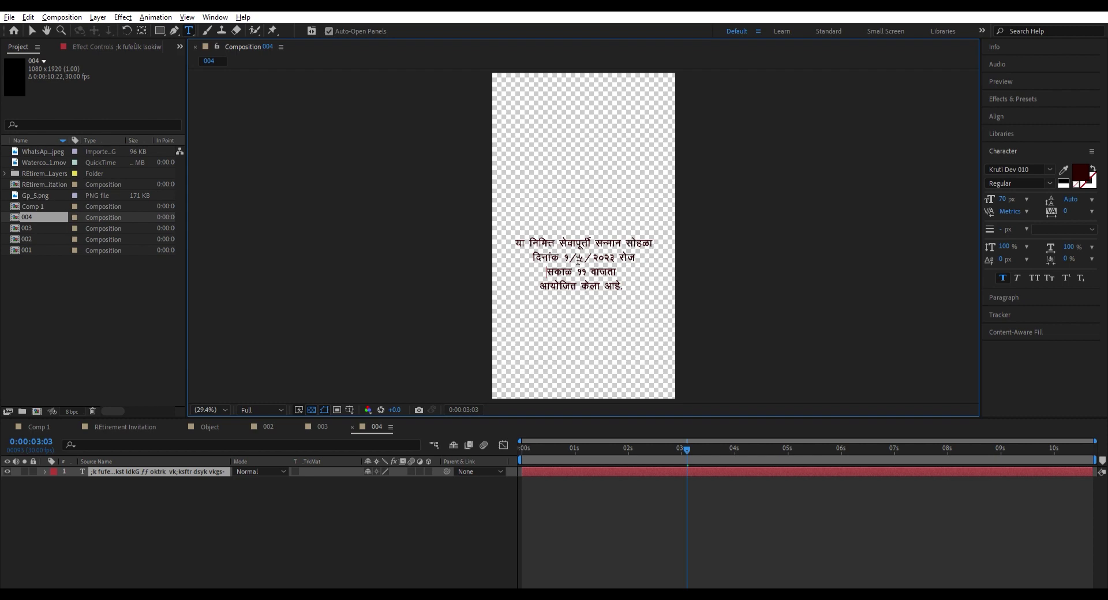
{"action": "scroll", "coordinate": [579, 259], "scroll_direction": "up", "scroll_amount": 4}
{"action": "left_click_drag", "start_coordinate": [640, 199], "coordinate": [631, 199]}
{"action": "left_click", "coordinate": [577, 296]}
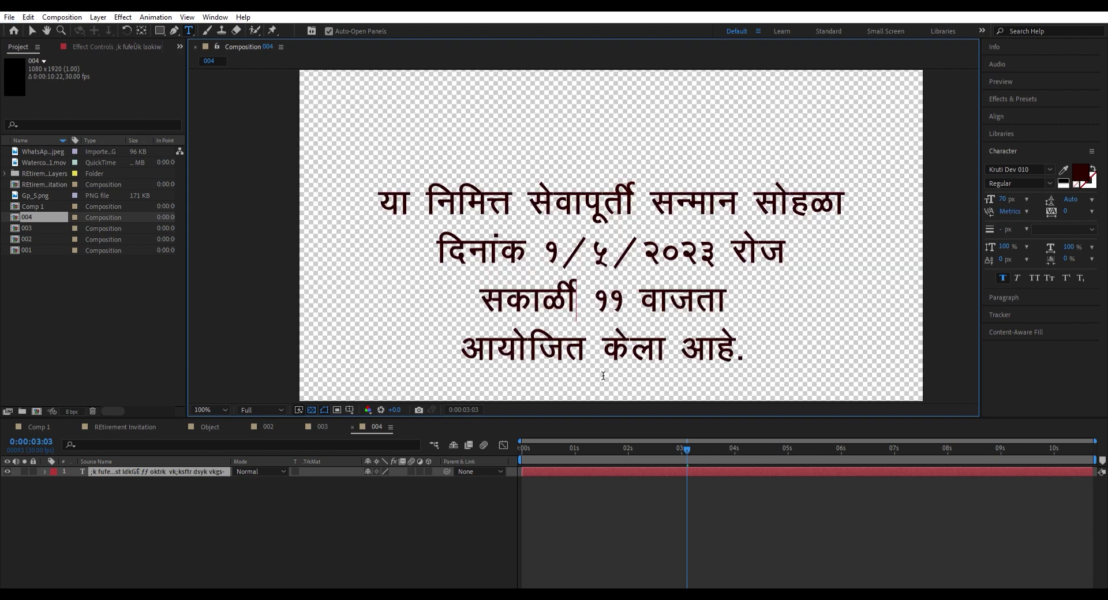
- Check the 003 and 002 page compositions, then return to 004
{"action": "left_click", "coordinate": [320, 424]}
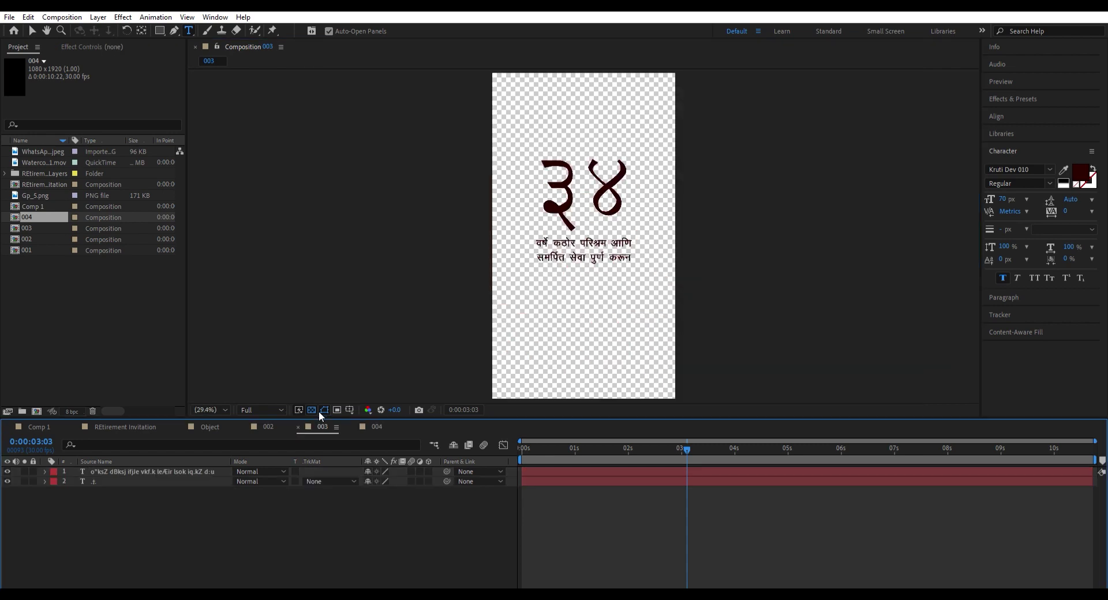
{"action": "left_click", "coordinate": [275, 420]}
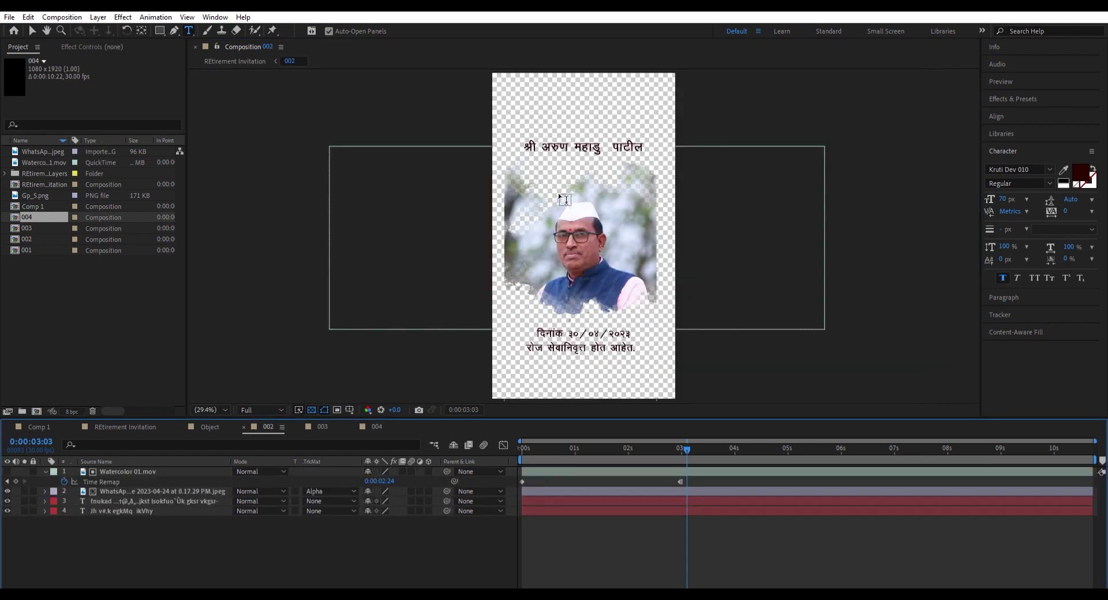
{"action": "left_click", "coordinate": [632, 147]}
{"action": "left_click", "coordinate": [376, 426]}
- Correct सकाळ to सकाळी and adjust the character settings of the time line
{"action": "left_click", "coordinate": [575, 308]}
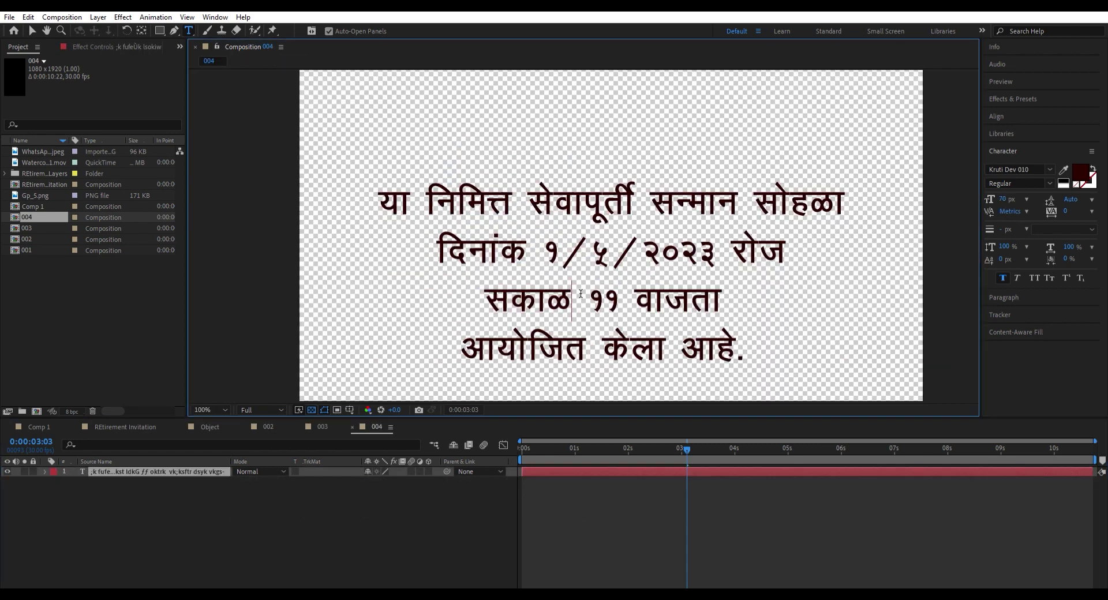
{"action": "type", "text": "h"}
{"action": "left_click_drag", "start_coordinate": [502, 302], "coordinate": [730, 306]}
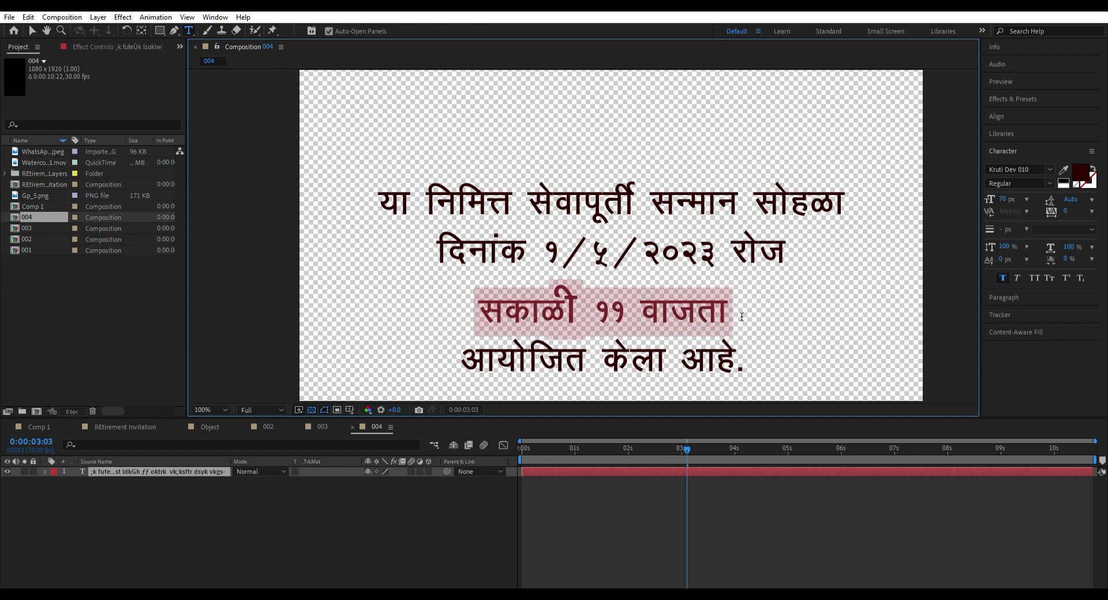
{"action": "left_click_drag", "start_coordinate": [1002, 199], "coordinate": [1002, 269]}
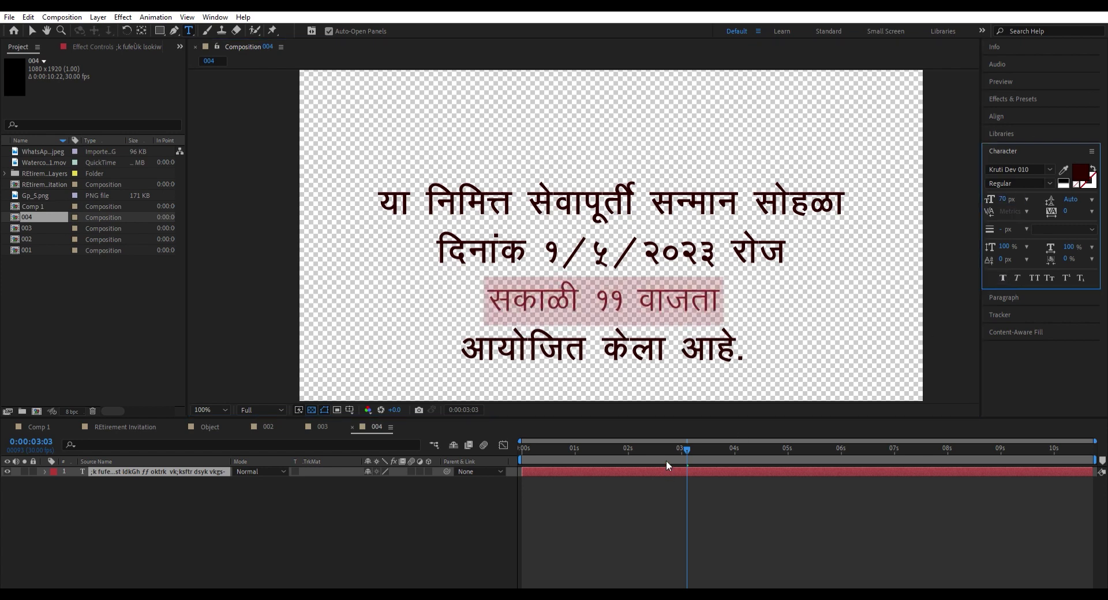
{"action": "key", "text": "ctrl+a"}
{"action": "key", "text": "Escape"}
- Raise the announcement text to 75 px and nudge the layer slightly right and down
{"action": "key", "text": "shift+slash"}
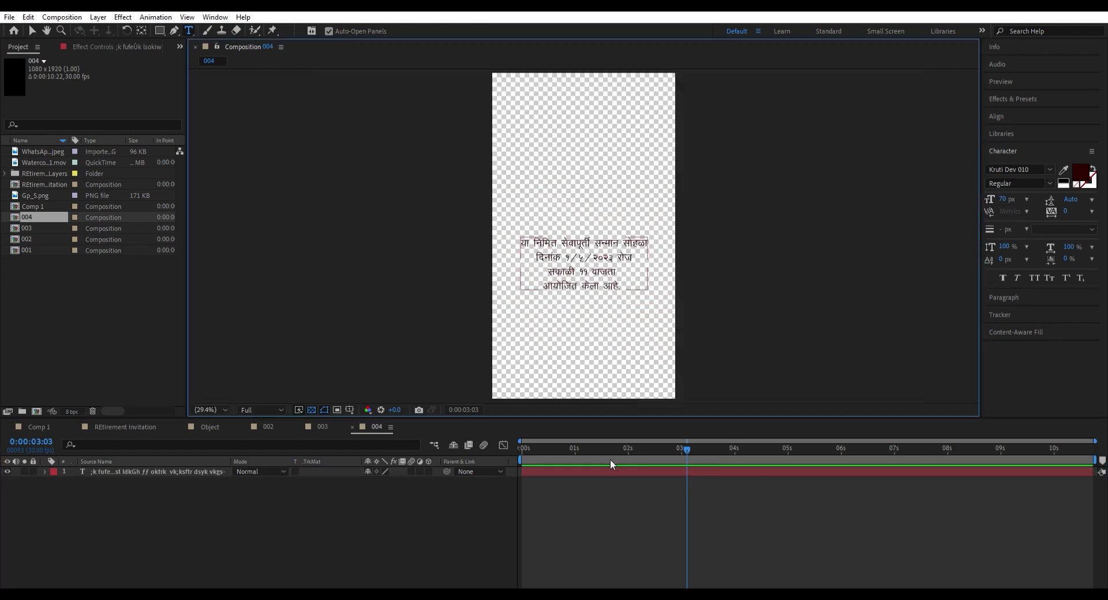
{"action": "double_click", "coordinate": [611, 468]}
{"action": "key", "text": "ctrl+shift+period"}
{"action": "key", "text": "Escape"}
{"action": "key", "text": "v"}
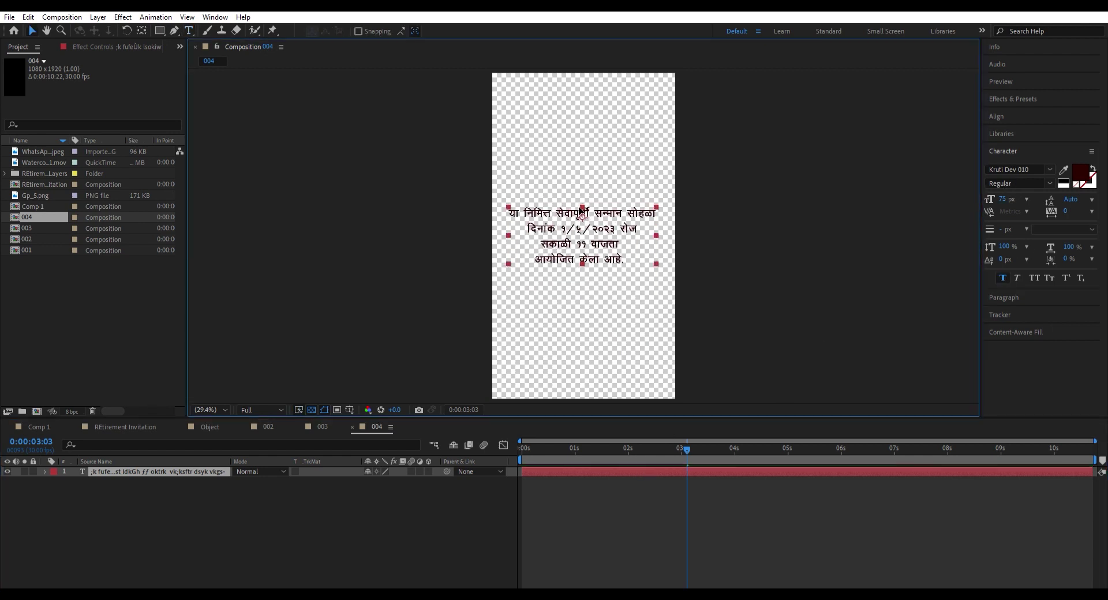
{"action": "left_click_drag", "start_coordinate": [581, 211], "coordinate": [584, 213]}
- Duplicate the announcement layer and paste the venue line ठिकाण रामदेव लॉन्स , पाचोरा. into the copy
{"action": "key", "text": "ctrl+d"}
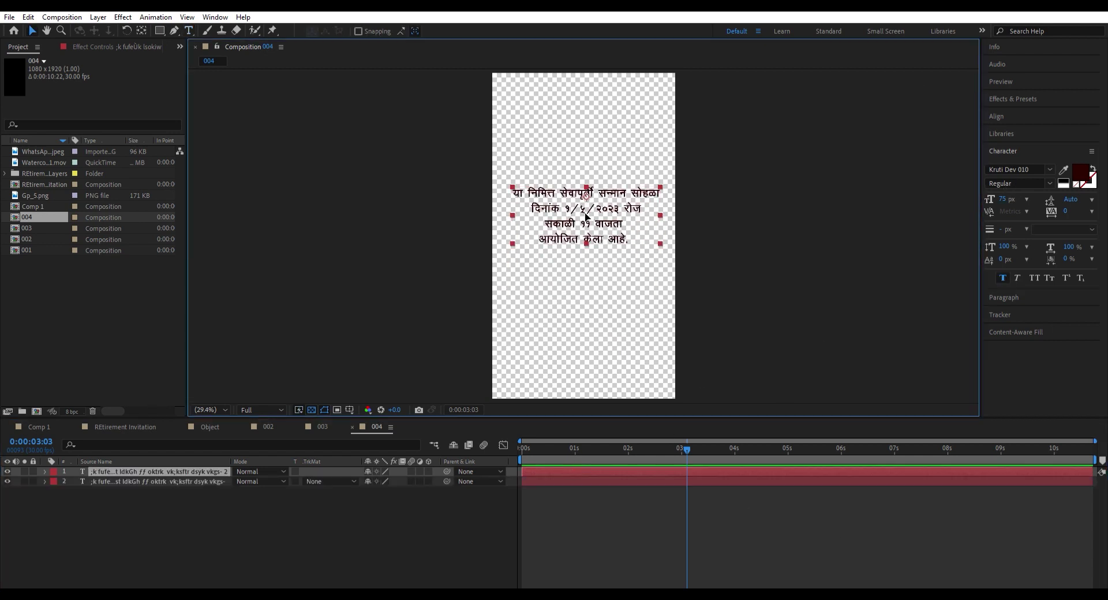
{"action": "double_click", "coordinate": [584, 287]}
{"action": "key", "text": "ctrl+v"}
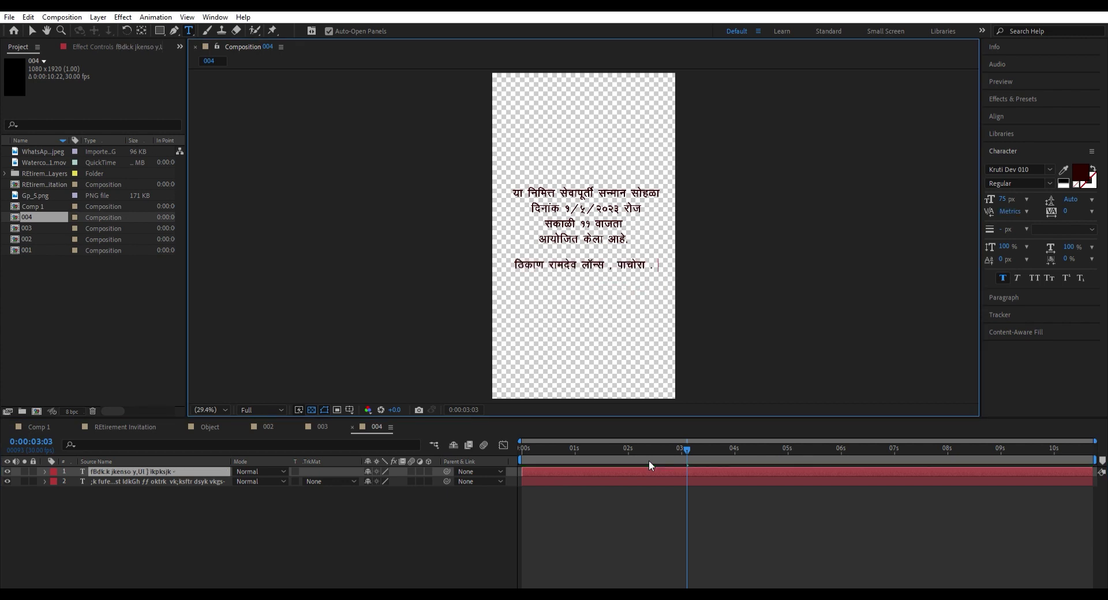
{"action": "left_click", "coordinate": [653, 517]}
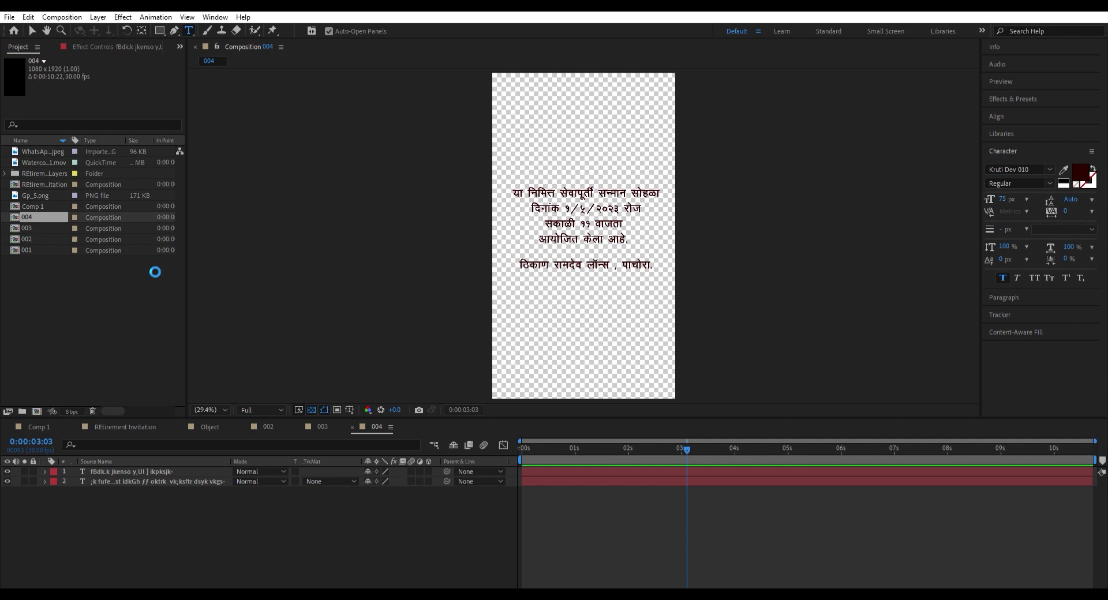
{"action": "left_click", "coordinate": [600, 431]}
- Apply the Slow Fade On preset to the venue line at time zero
{"action": "left_click_drag", "start_coordinate": [573, 444], "coordinate": [521, 447]}
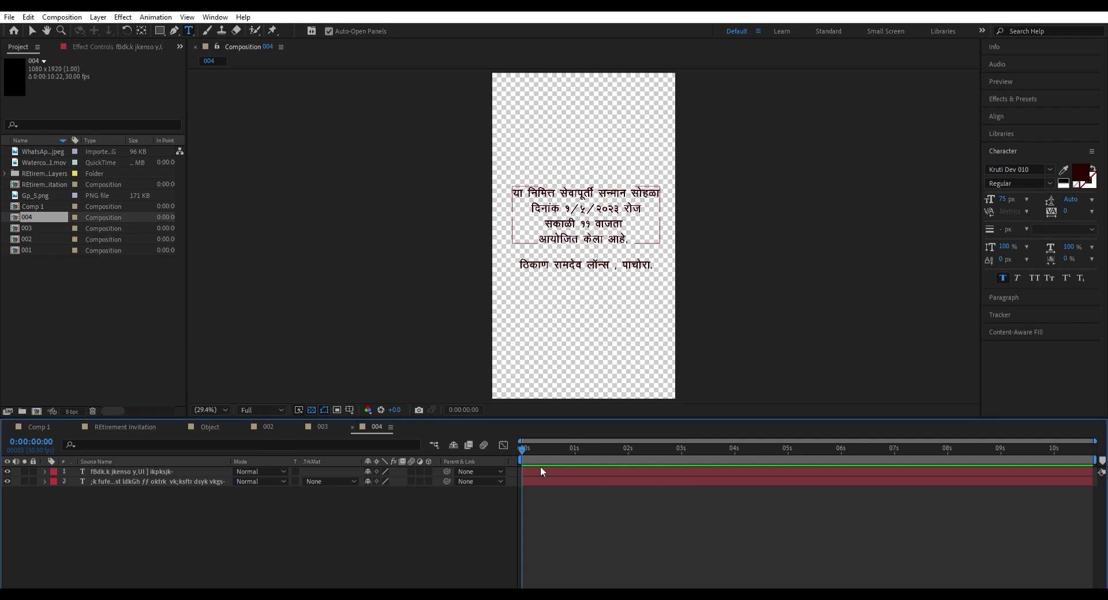
{"action": "left_click", "coordinate": [542, 481]}
{"action": "left_click", "coordinate": [1094, 82]}
{"action": "left_click", "coordinate": [829, 309]}
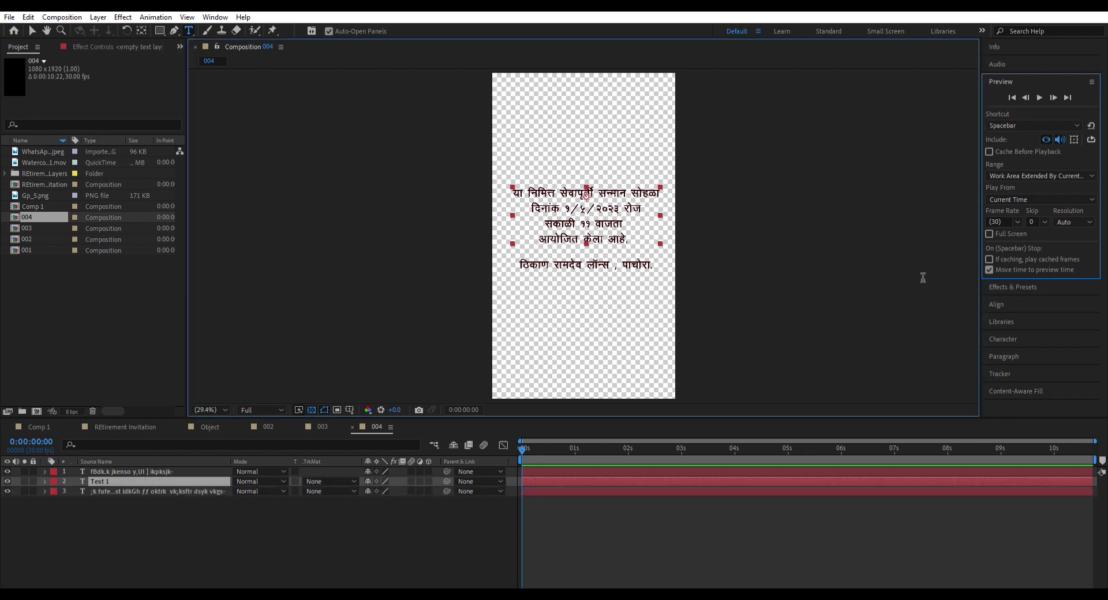
{"action": "left_click", "coordinate": [1013, 286]}
{"action": "left_click", "coordinate": [1021, 114]}
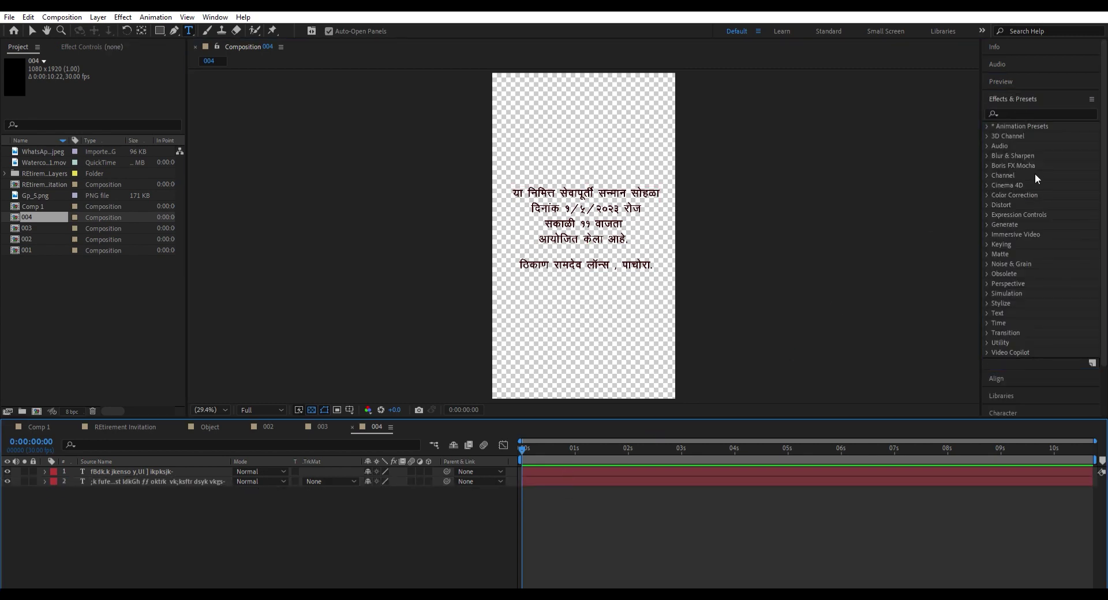
{"action": "type", "text": "Slow Fade on"}
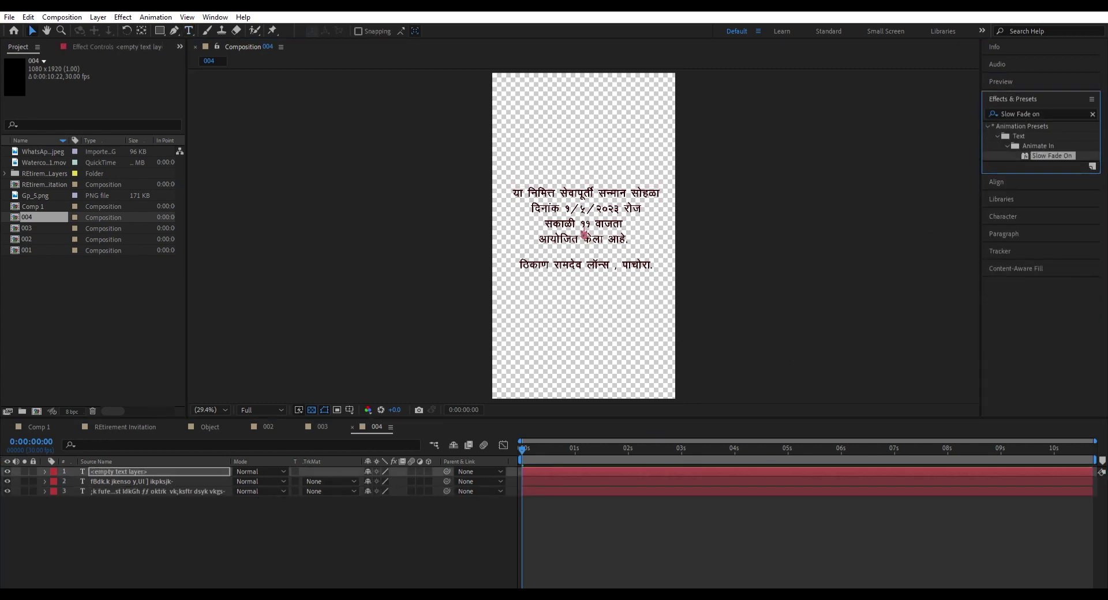
{"action": "left_click_drag", "start_coordinate": [1052, 155], "coordinate": [495, 500]}
- Ease the venue fade keyframes, move the announcement's fade end to 1 second, then switch to 003
{"action": "key", "text": "u"}
{"action": "key", "text": "k"}
{"action": "left_click", "coordinate": [574, 490]}
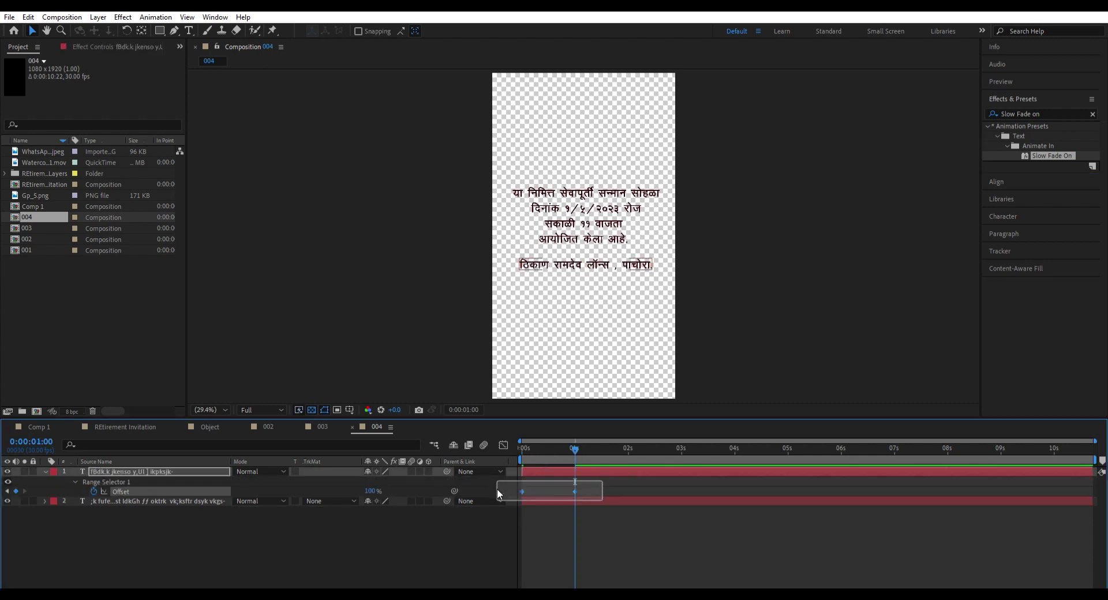
{"action": "key", "text": "F9"}
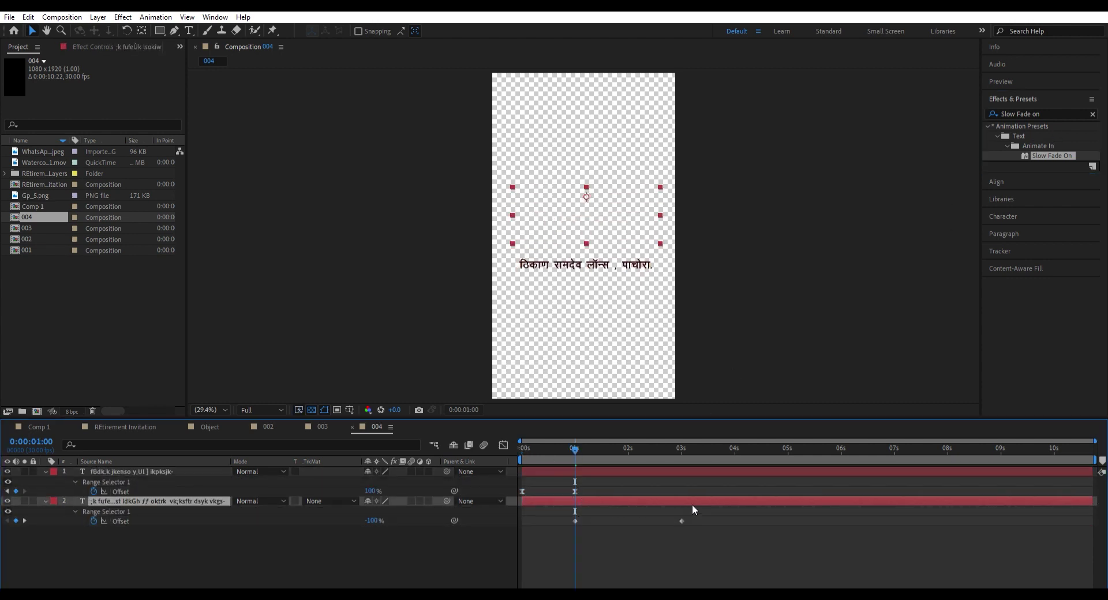
{"action": "key", "text": "u"}
{"action": "left_click_drag", "start_coordinate": [660, 521], "coordinate": [451, 526]}
{"action": "key", "text": "u"}
{"action": "key", "text": "shift+comma"}
- In 003, make both text layers' Slow Fade On keyframes finish at 1 second
{"action": "key", "text": "ctrl+a"}
{"action": "key", "text": "Home"}
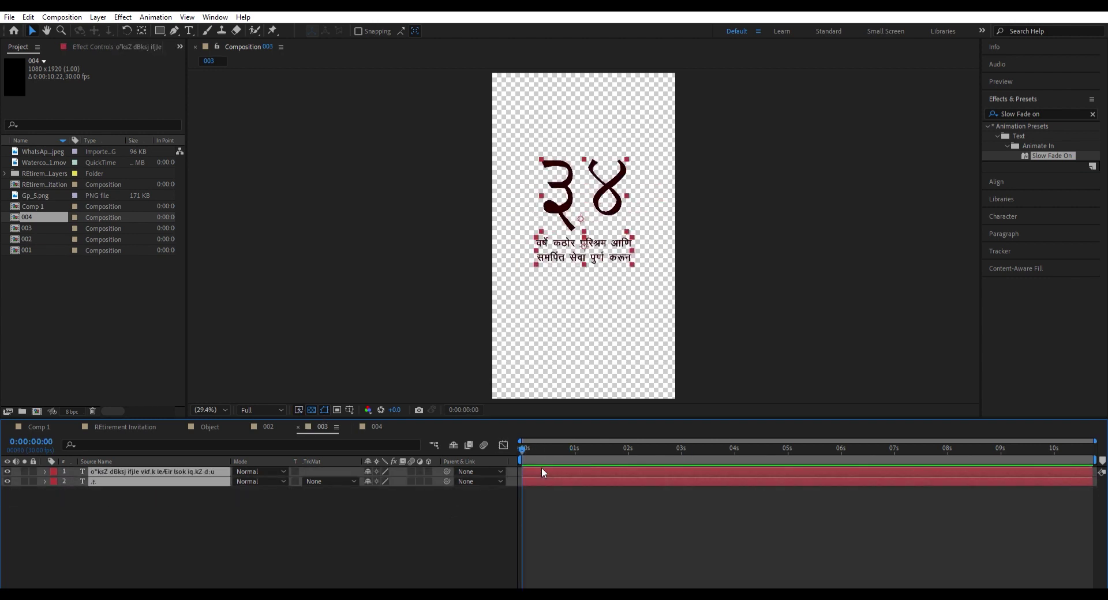
{"action": "key", "text": "u"}
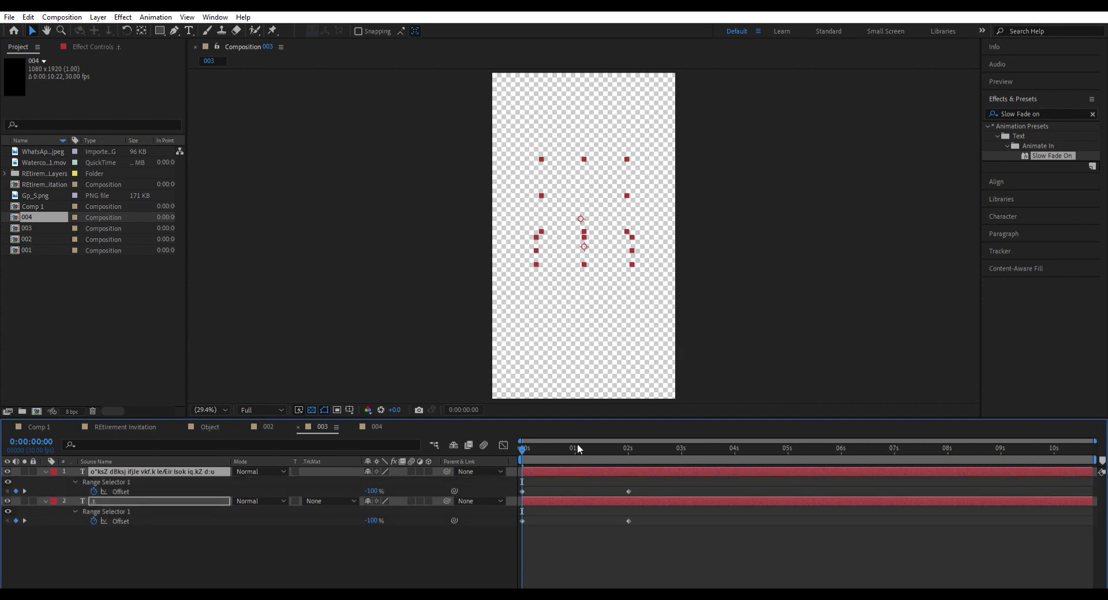
{"action": "left_click", "coordinate": [577, 448]}
{"action": "left_click_drag", "start_coordinate": [657, 488], "coordinate": [578, 518]}
{"action": "left_click_drag", "start_coordinate": [603, 477], "coordinate": [515, 525]}
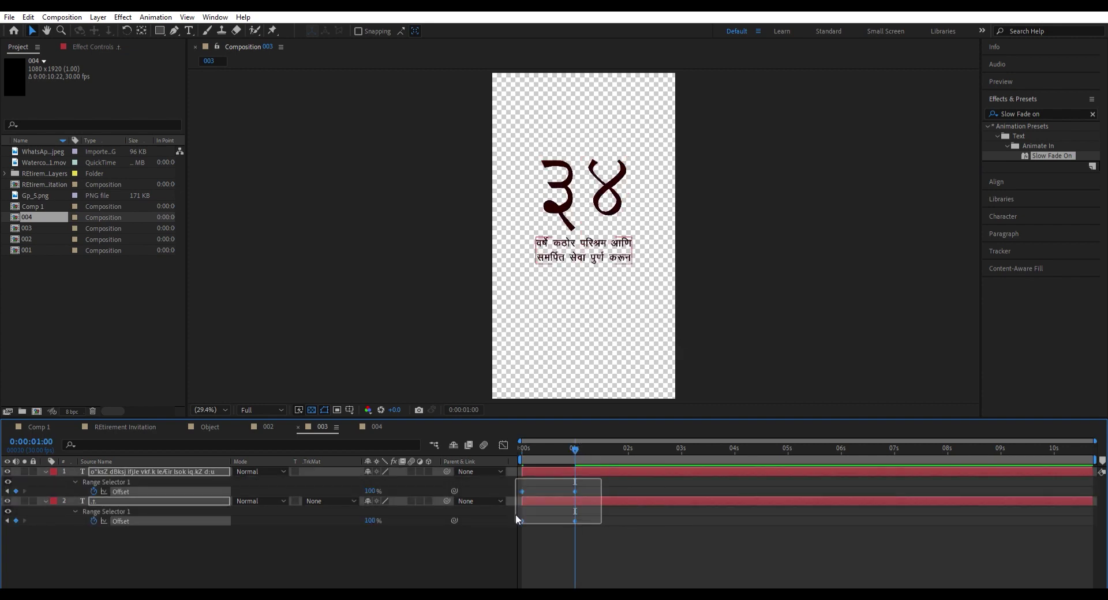
{"action": "key", "text": "u"}
- In 002, apply an eased Slow Fade On to the name title ending at 1 second
{"action": "left_click", "coordinate": [268, 426]}
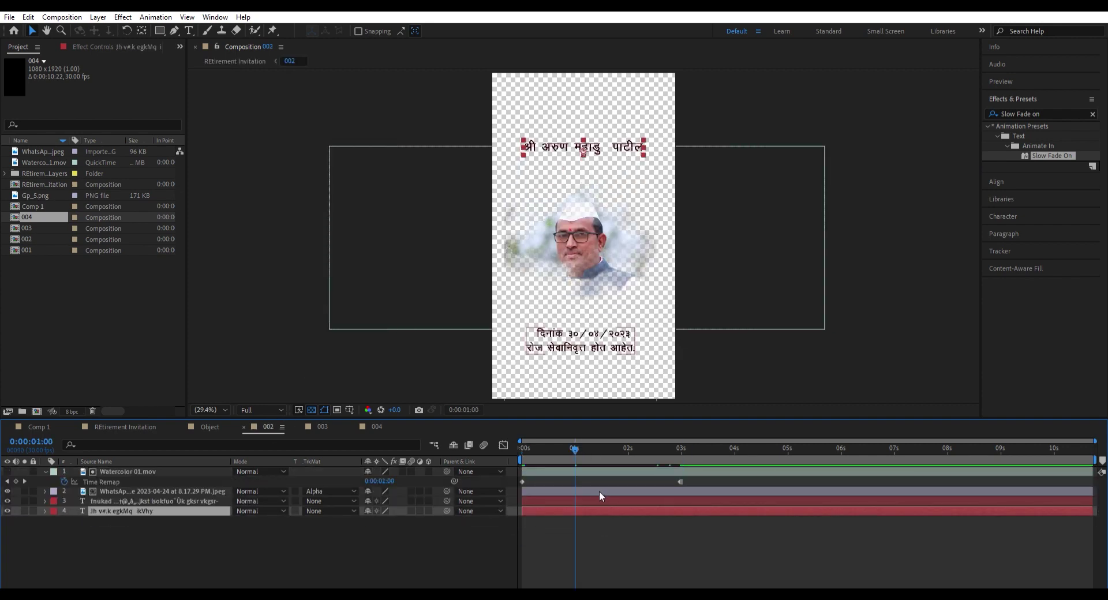
{"action": "left_click_drag", "start_coordinate": [575, 446], "coordinate": [500, 445]}
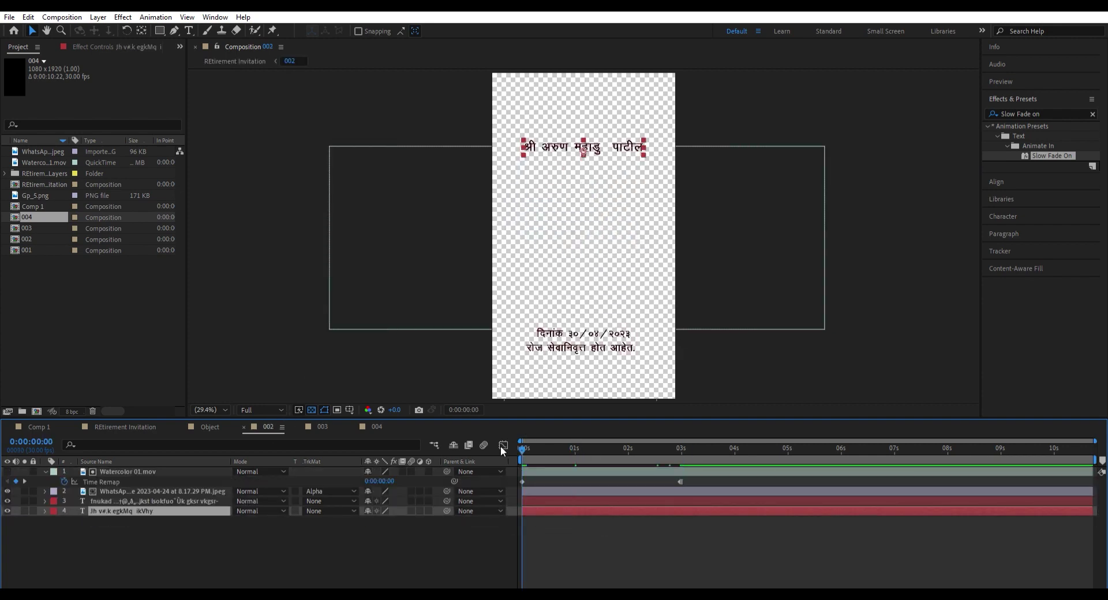
{"action": "double_click", "coordinate": [1051, 155]}
{"action": "key", "text": "u"}
{"action": "left_click", "coordinate": [575, 447]}
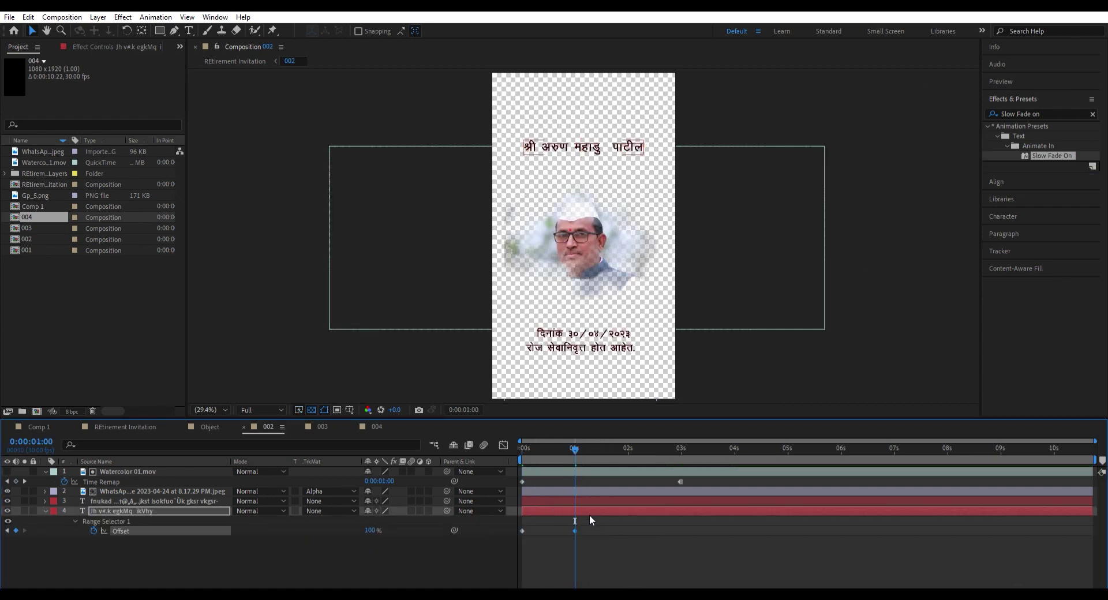
{"action": "left_click_drag", "start_coordinate": [589, 514], "coordinate": [518, 534]}
{"action": "key", "text": "F9"}
- Make the 002 date text fade in between 1 and 2 seconds, and close the 003 and 004 tabs
{"action": "left_click", "coordinate": [590, 501]}
{"action": "key", "text": "ctrl+v"}
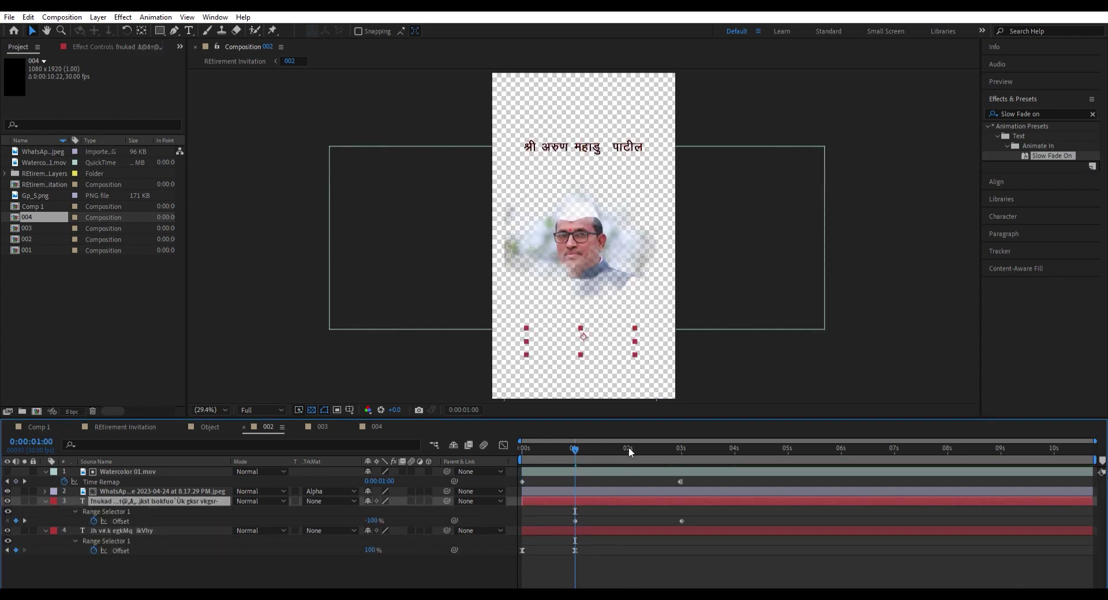
{"action": "left_click", "coordinate": [628, 448]}
{"action": "left_click_drag", "start_coordinate": [649, 512], "coordinate": [576, 526]}
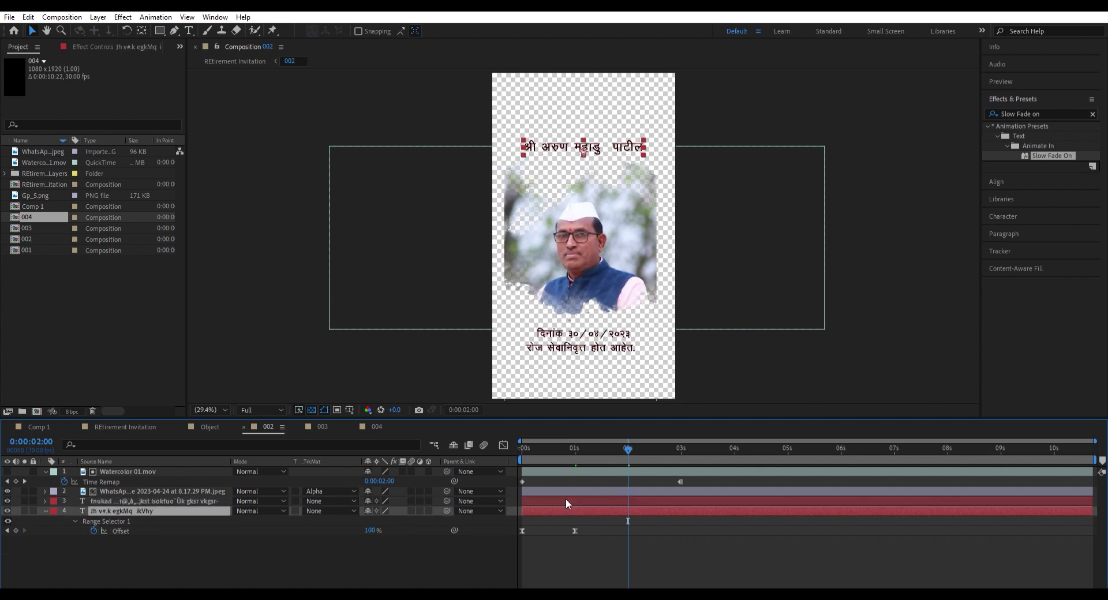
{"action": "left_click", "coordinate": [355, 427]}
{"action": "left_click", "coordinate": [301, 427]}
- Close the 002 tab, open the 001 page, and select the Gp_5.png layer at time zero
{"action": "left_click", "coordinate": [245, 427]}
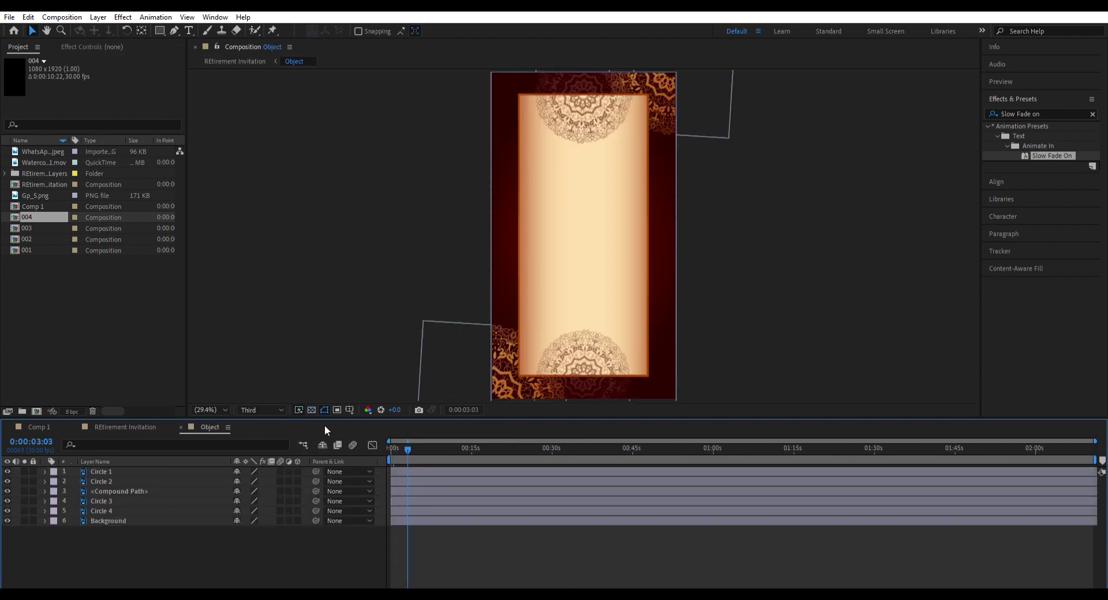
{"action": "left_click", "coordinate": [207, 427]}
{"action": "double_click", "coordinate": [648, 492]}
{"action": "left_click_drag", "start_coordinate": [628, 449], "coordinate": [496, 449]}
{"action": "left_click", "coordinate": [576, 471]}
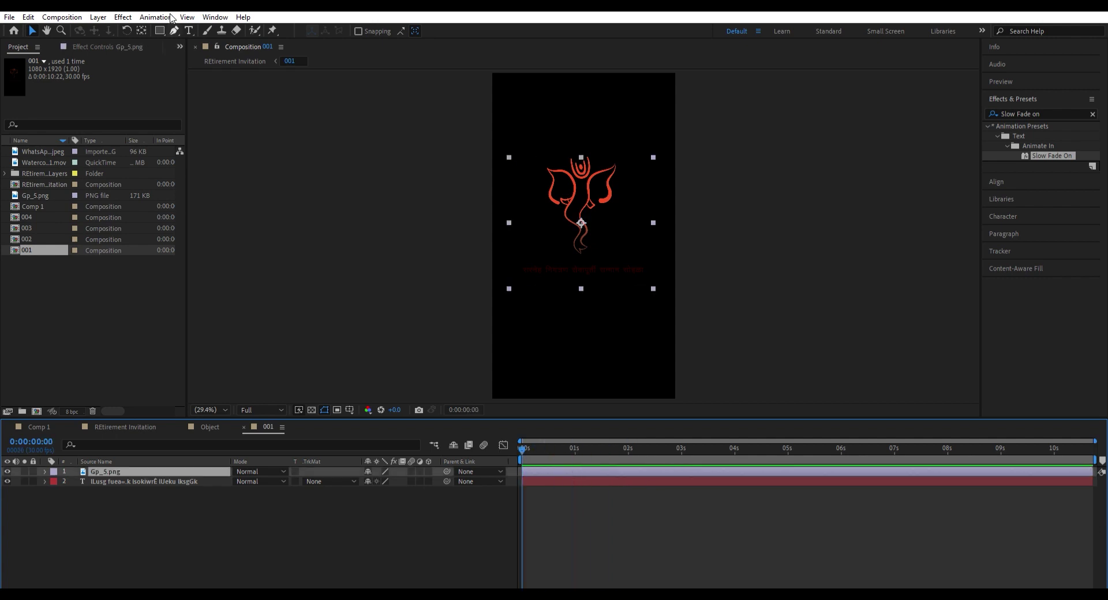
- Draw a rectangle mask on the emblem and animate Mask Expansion from 0 to 3516 over one second
{"action": "left_click", "coordinate": [159, 30]}
{"action": "left_click_drag", "start_coordinate": [568, 257], "coordinate": [588, 260]}
{"action": "left_click", "coordinate": [84, 531]}
{"action": "left_click", "coordinate": [574, 449]}
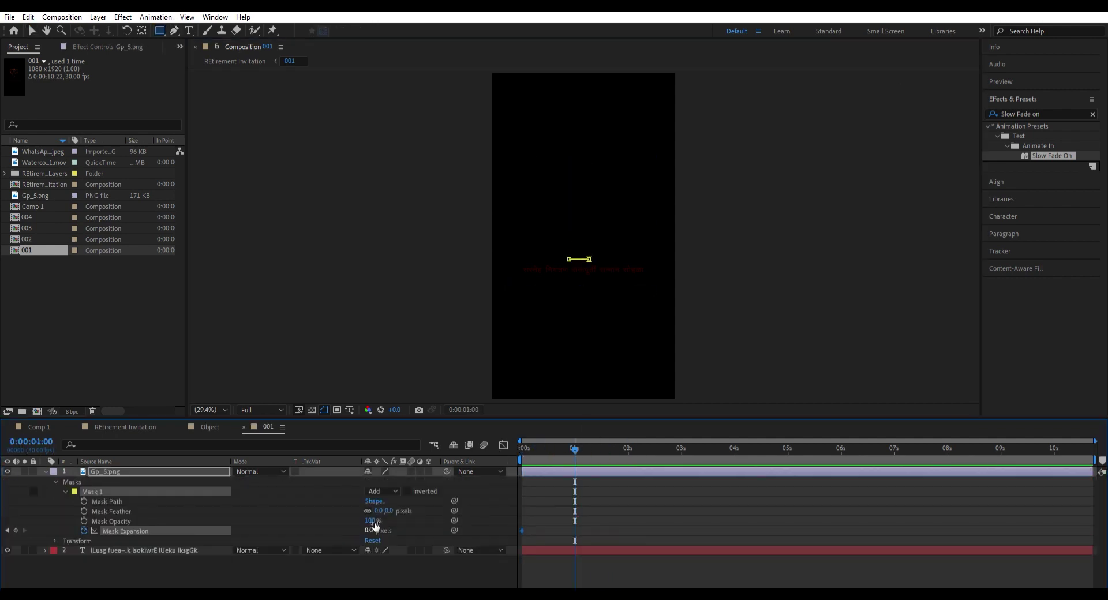
{"action": "left_click_drag", "start_coordinate": [374, 529], "coordinate": [791, 521]}
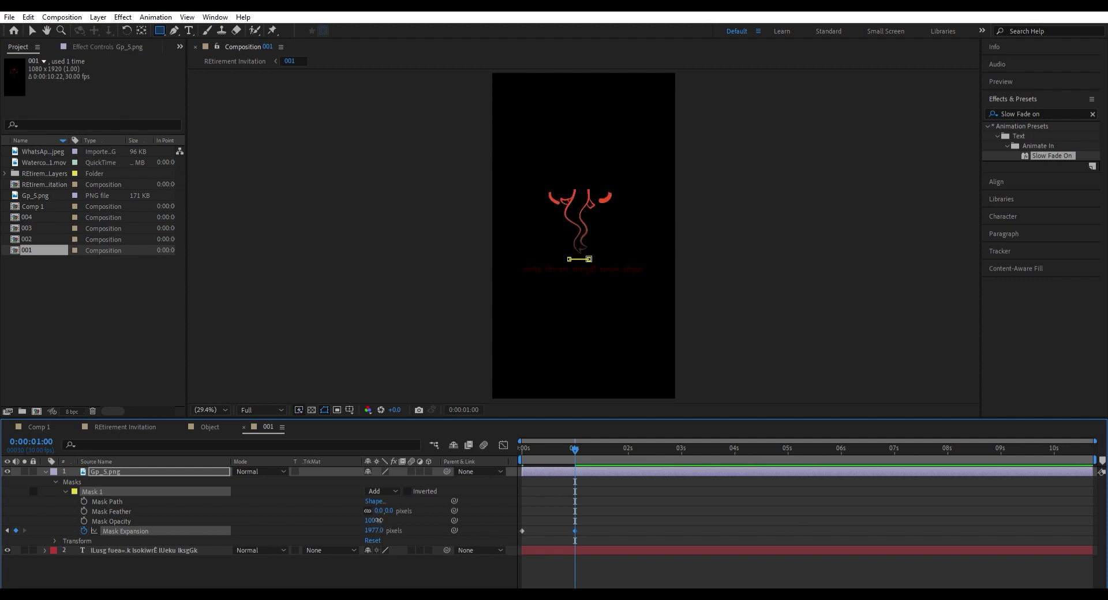
{"action": "left_click_drag", "start_coordinate": [379, 521], "coordinate": [638, 518]}
- Apply Slow Fade On to the 001 text and select its Offset keyframes around 2 seconds
{"action": "left_click", "coordinate": [540, 550]}
{"action": "double_click", "coordinate": [1051, 155]}
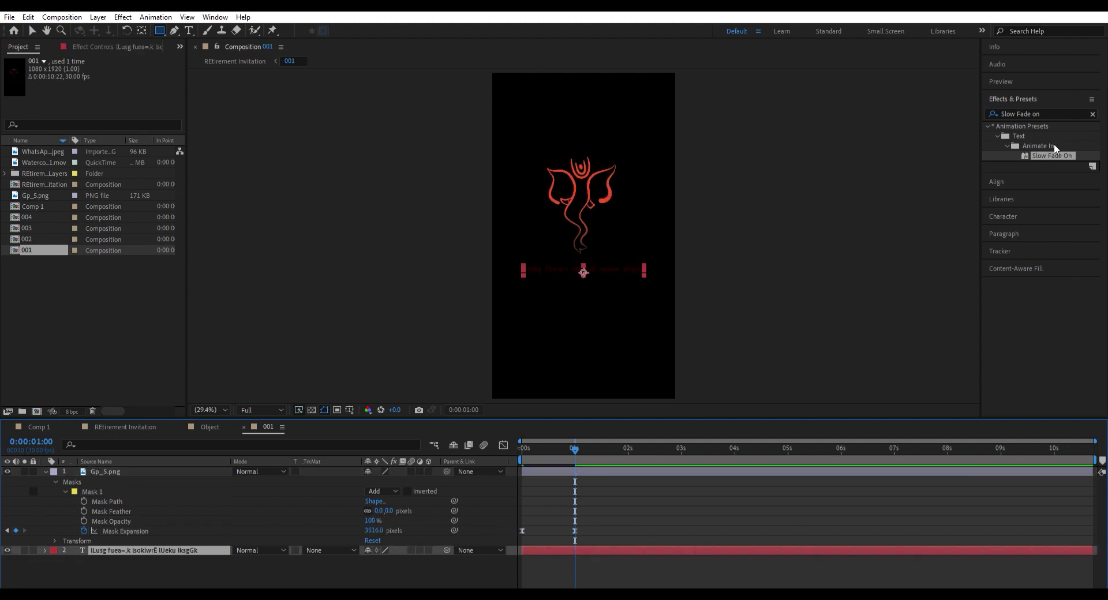
{"action": "left_click", "coordinate": [594, 540]}
{"action": "key", "text": "u"}
{"action": "left_click", "coordinate": [628, 448]}
{"action": "left_click_drag", "start_coordinate": [656, 563], "coordinate": [566, 574]}
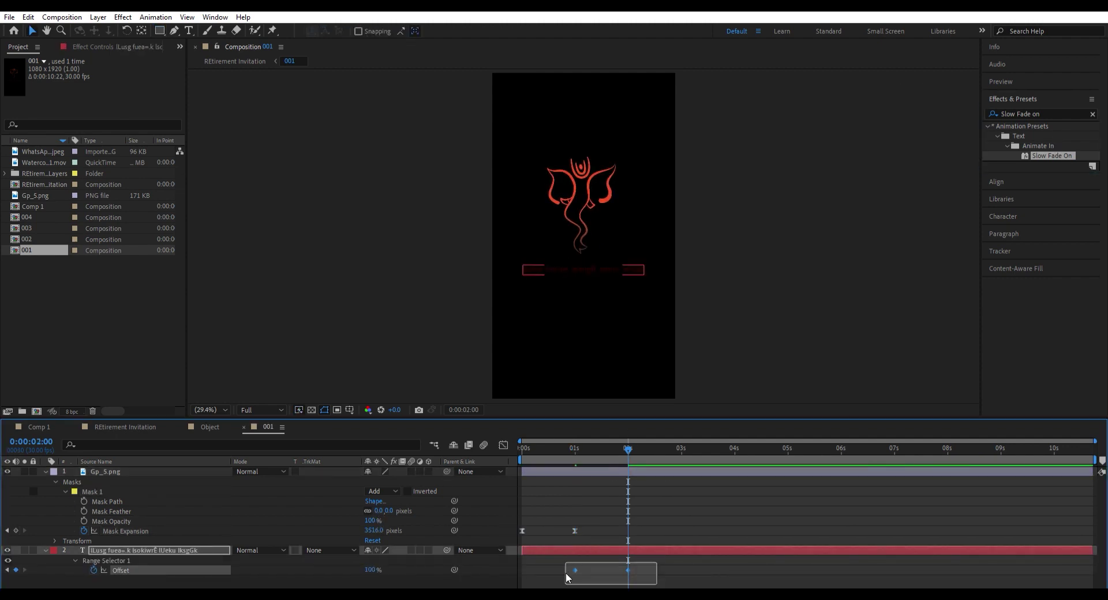
- Close the 001 and Object tabs and add the 004 and 003 pages to the invitation timeline
{"action": "key", "text": "u"}
{"action": "left_click", "coordinate": [244, 427]}
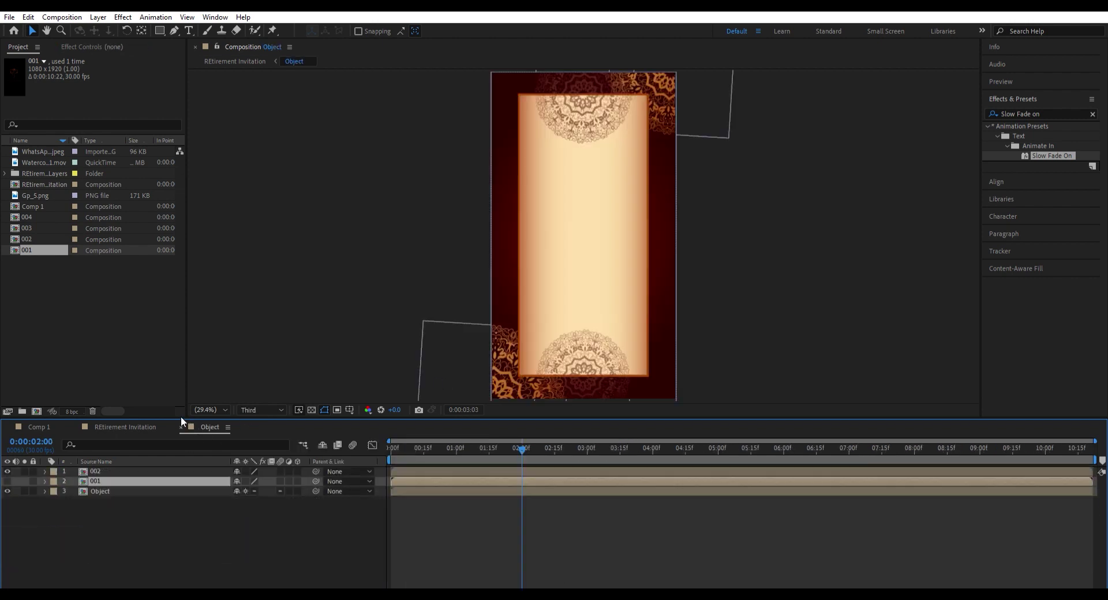
{"action": "left_click", "coordinate": [184, 427]}
{"action": "left_click", "coordinate": [34, 217]}
{"action": "left_click", "coordinate": [33, 227], "text": "shift"}
{"action": "mouse_move", "coordinate": [33, 228]}
{"action": "left_mouse_down"}
{"action": "mouse_move", "coordinate": [119, 432]}
{"action": "mouse_move", "coordinate": [115, 469]}
{"action": "left_mouse_up"}
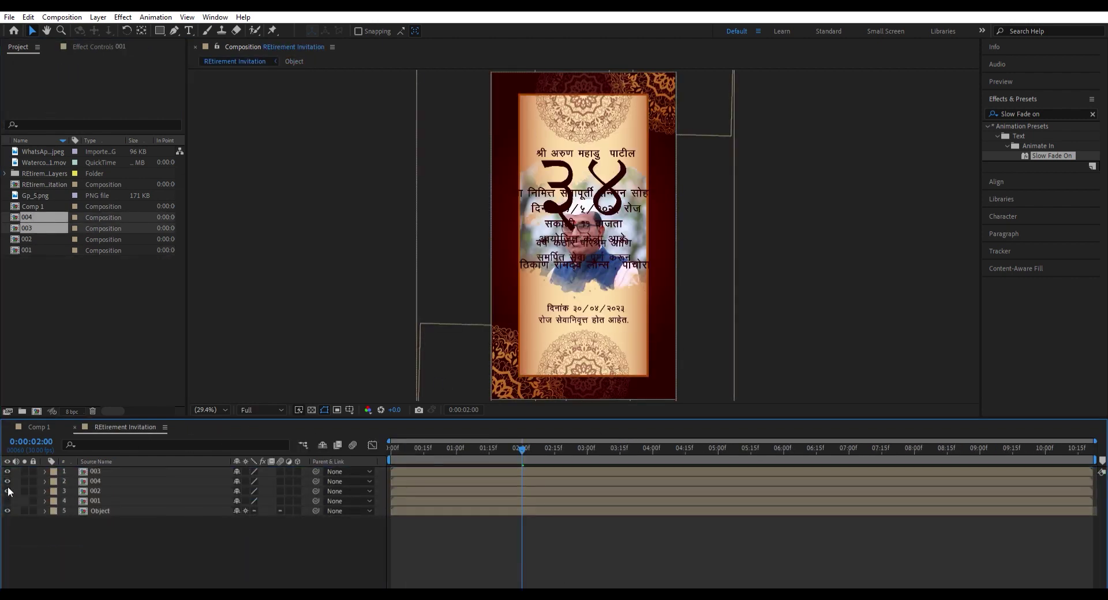
{"action": "left_click_drag", "start_coordinate": [7, 491], "coordinate": [8, 501]}
- Trim the selected page layers to end at 8 seconds
{"action": "left_click", "coordinate": [912, 449]}
{"action": "left_click", "coordinate": [926, 471]}
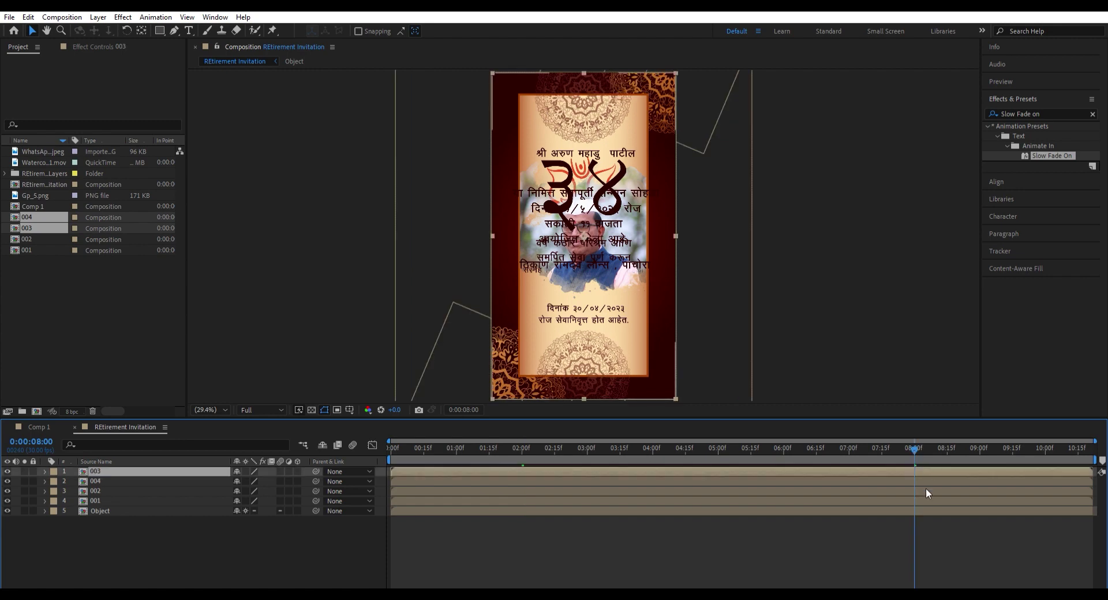
{"action": "left_click", "coordinate": [925, 500], "text": "shift"}
{"action": "key", "text": "alt+bracketright"}
{"action": "key", "text": "semicolon"}
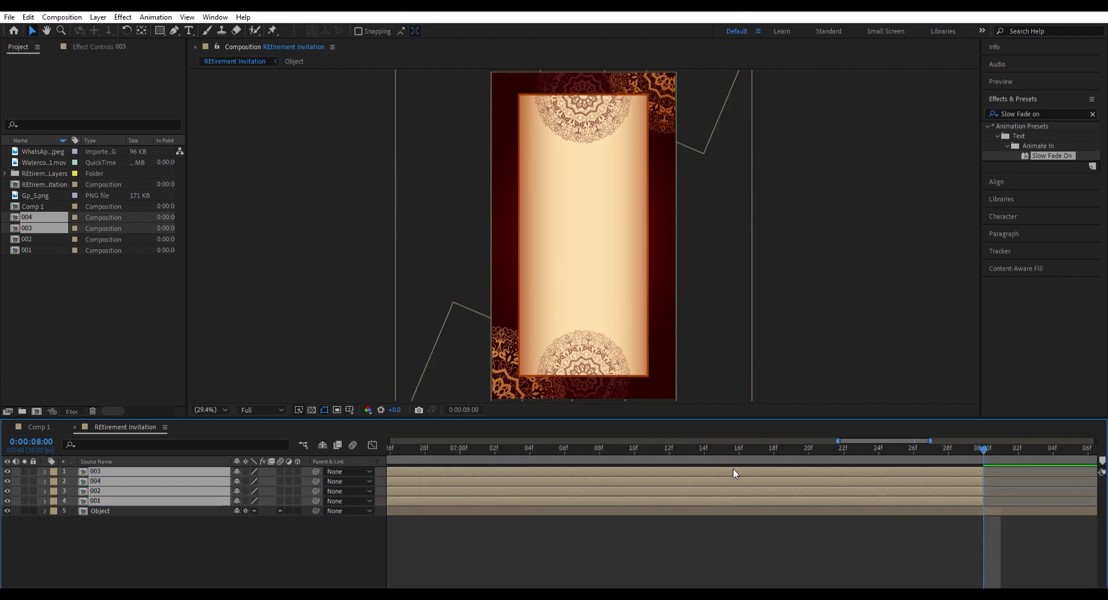
- Keyframe the pages' Opacity from 100% at 7 seconds to 0% at 8 seconds
{"action": "key", "text": "minus"}
{"action": "left_click", "coordinate": [667, 450]}
{"action": "key", "text": "t"}
{"action": "left_click", "coordinate": [74, 481]}
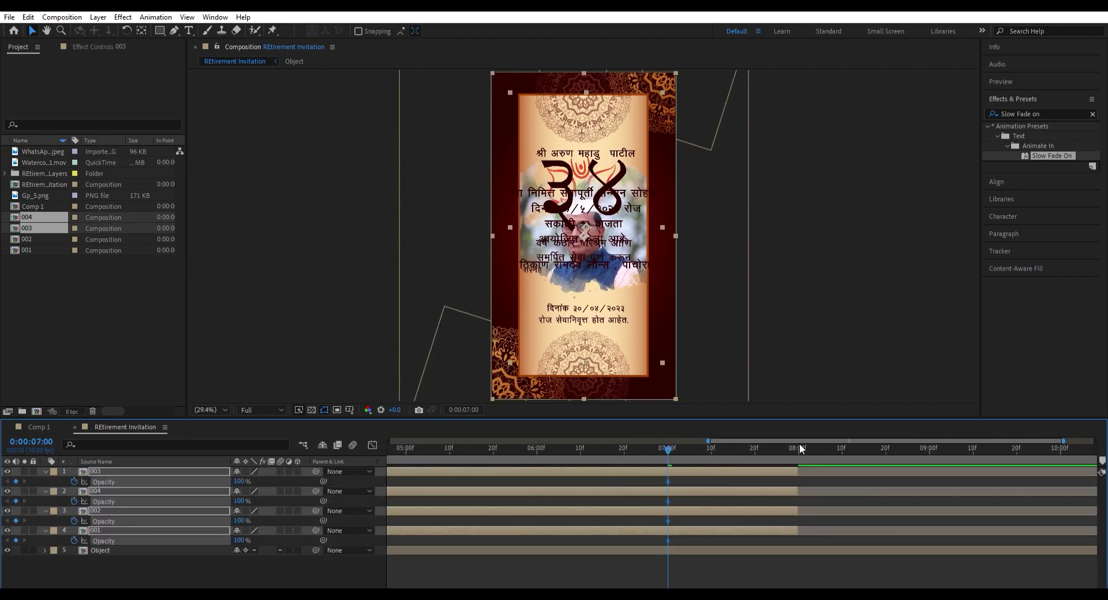
{"action": "key", "text": "o"}
{"action": "key", "text": "Return"}
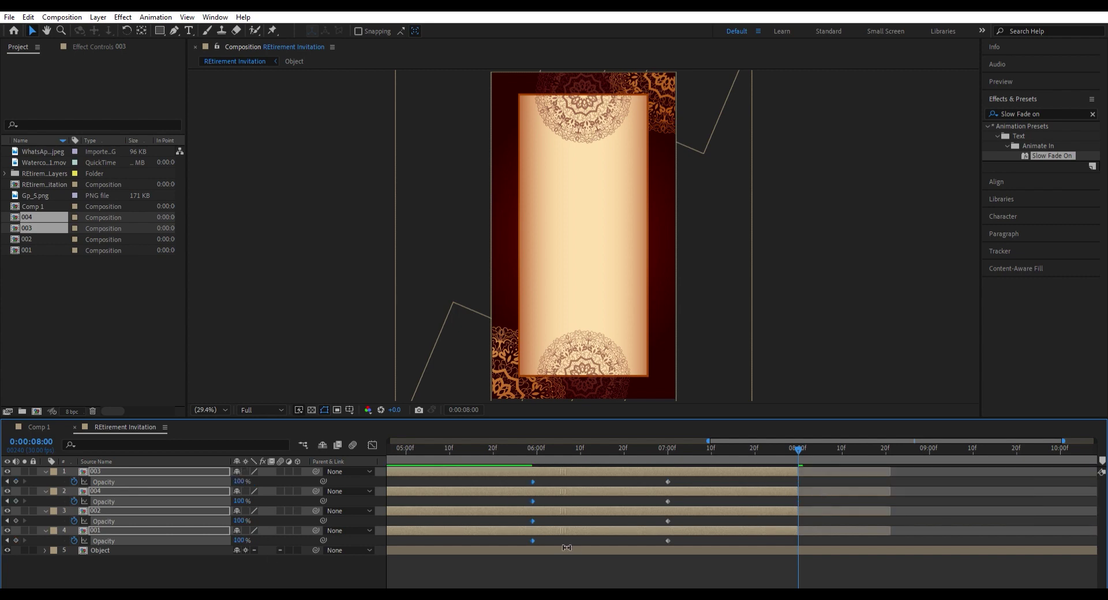
{"action": "key", "text": "t"}
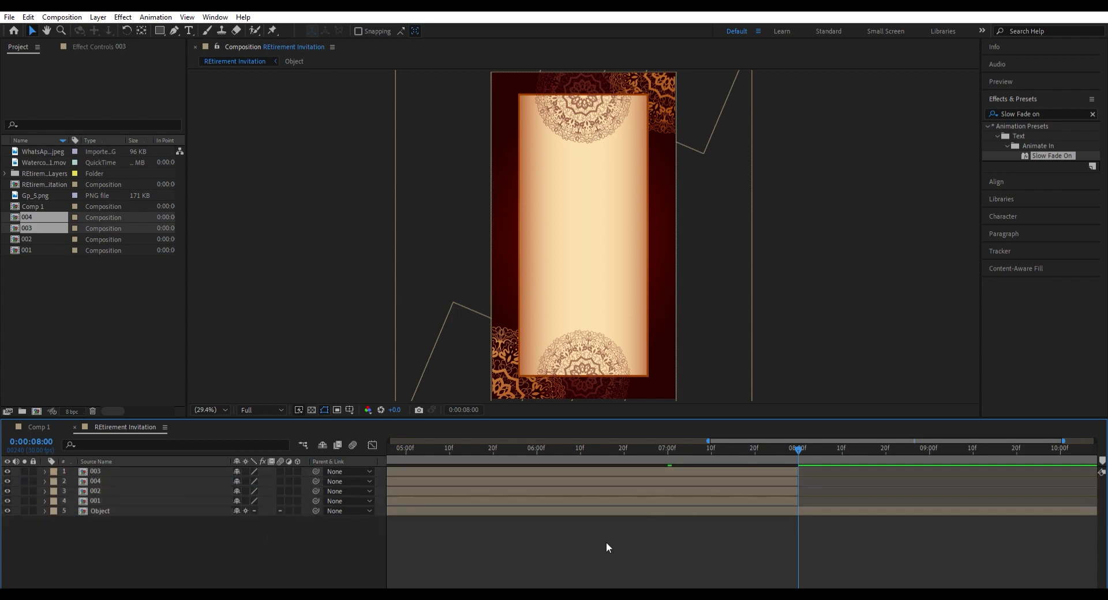
{"action": "key", "text": "minus"}
- Sequence page layers 001 through 004 so they play one after another
{"action": "left_click", "coordinate": [98, 500]}
{"action": "left_click", "coordinate": [108, 471], "text": "shift"}
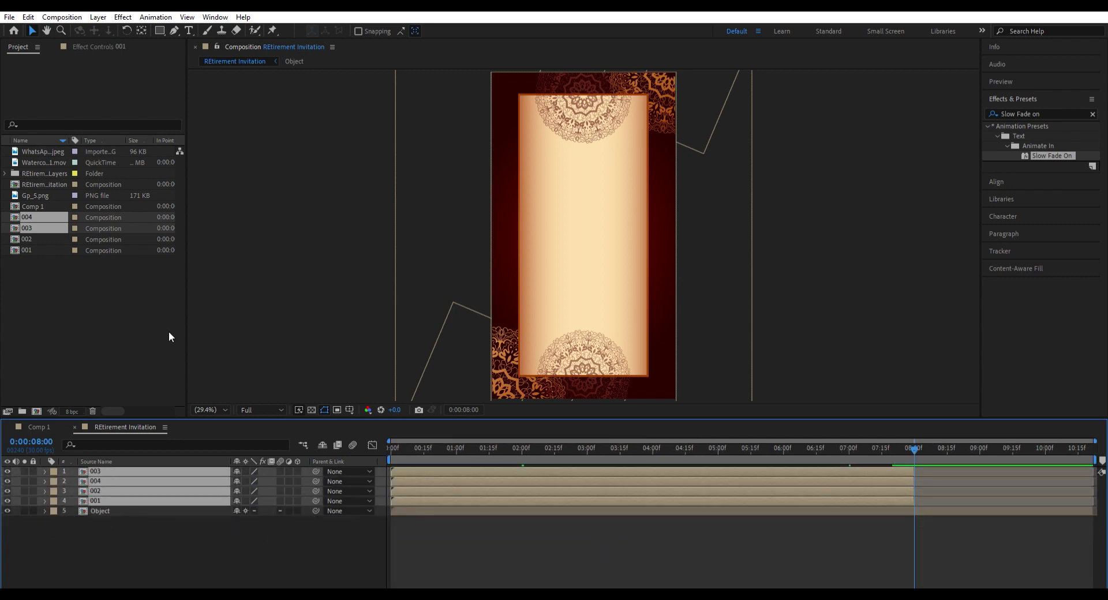
{"action": "key", "text": "ctrl+alt+s"}
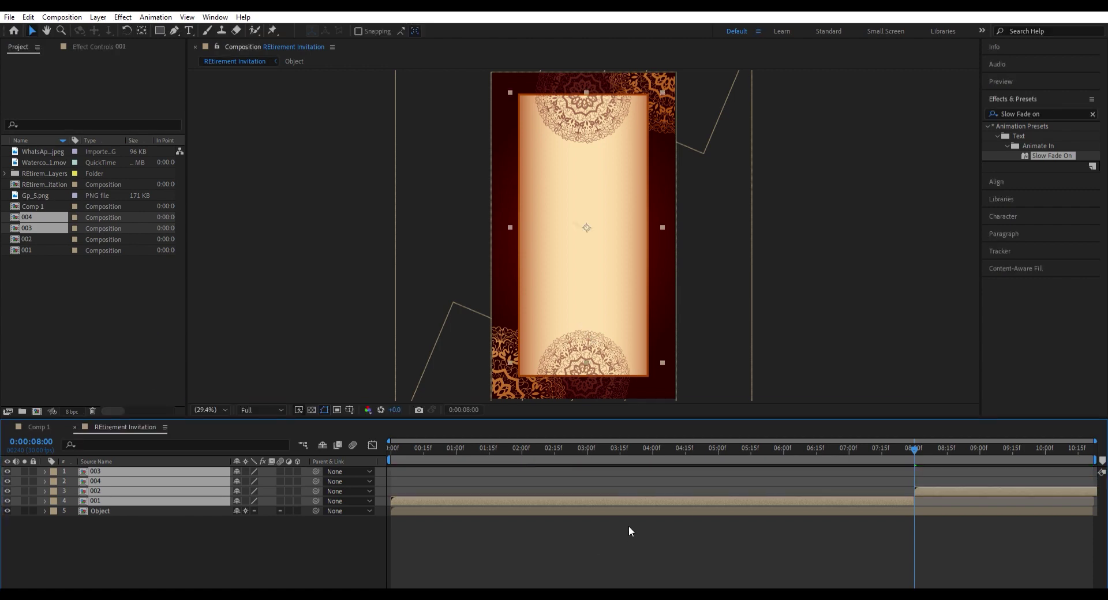
{"action": "key", "text": "ctrl+F11"}
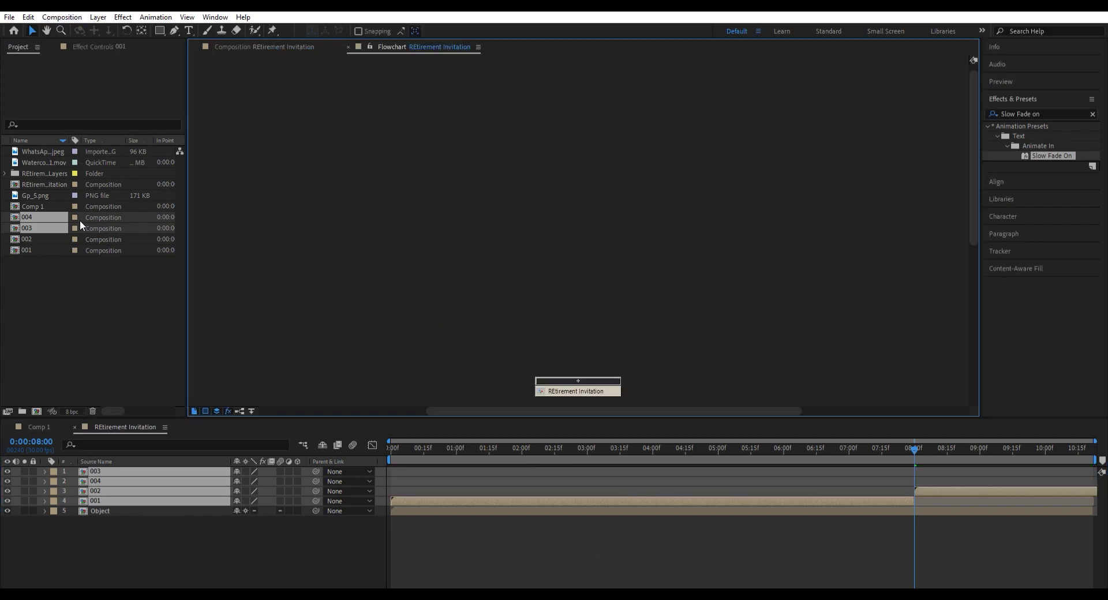
{"action": "left_click", "coordinate": [348, 47]}
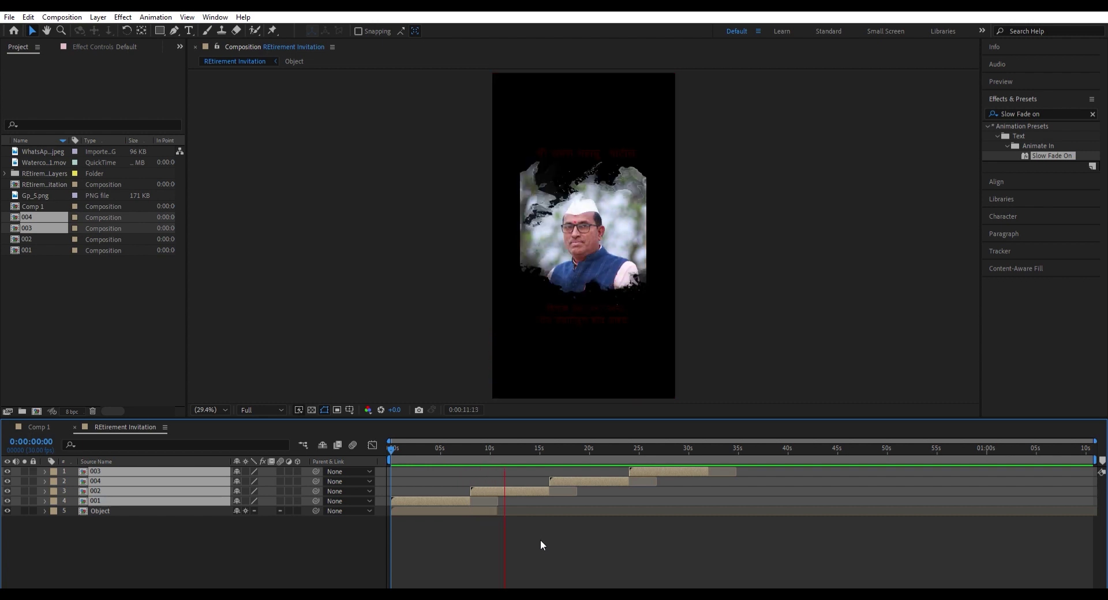
{"action": "key", "text": "space"}
- Extend the Object background to cover all pages and shrink the 004 page slightly
{"action": "left_click_drag", "start_coordinate": [497, 511], "coordinate": [1044, 511]}
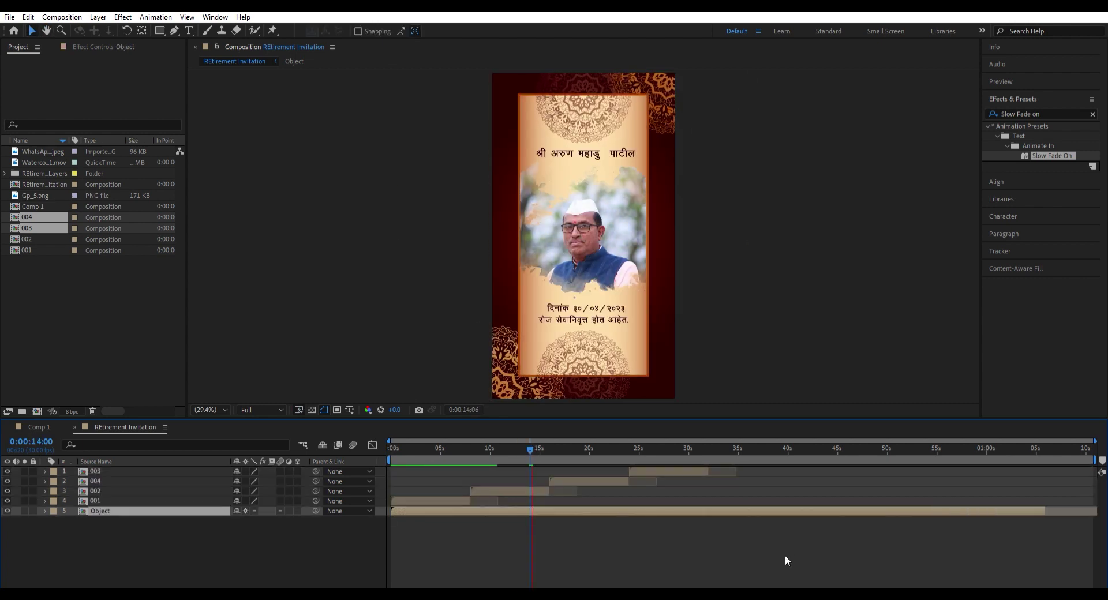
{"action": "left_click", "coordinate": [603, 480]}
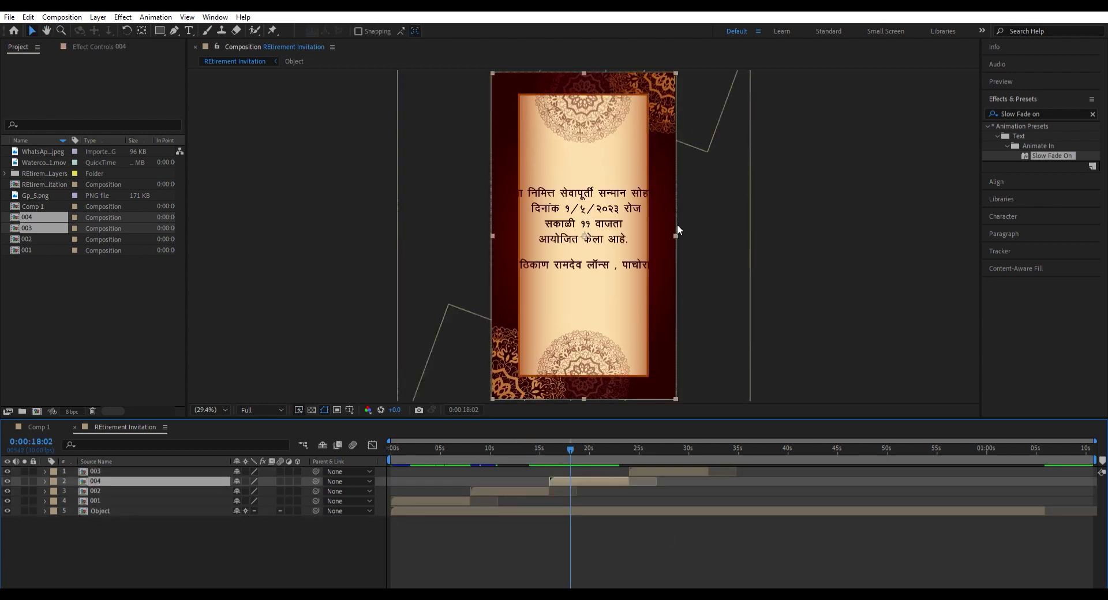
{"action": "left_click_drag", "start_coordinate": [676, 233], "coordinate": [662, 233]}
{"action": "key", "text": "space"}
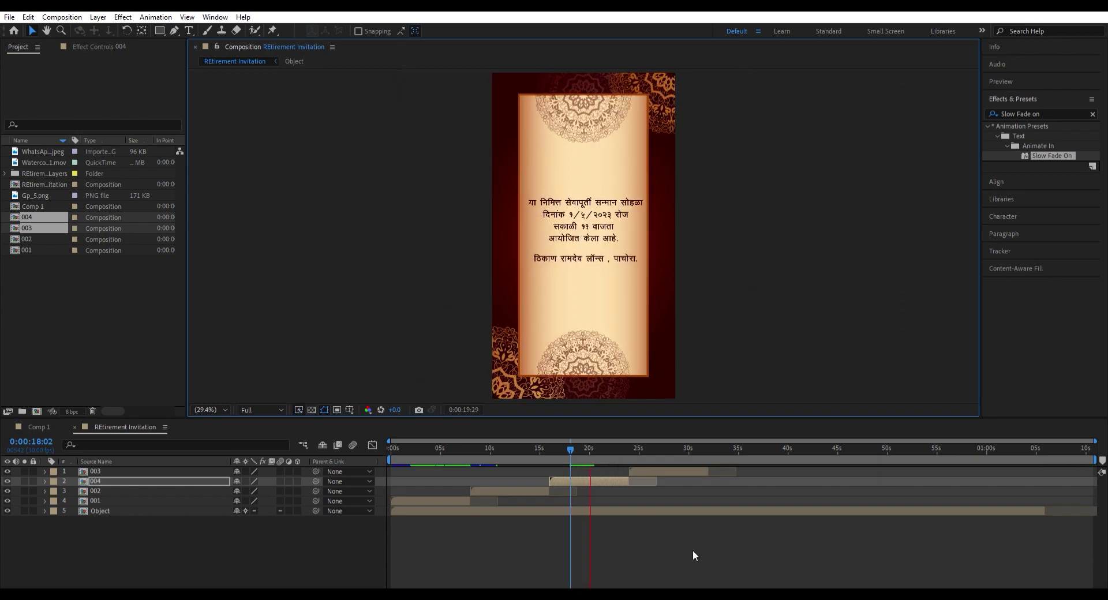
- Move 003 above 004, start 004 near 23 seconds, and preview the reordered pages
{"action": "left_click_drag", "start_coordinate": [109, 471], "coordinate": [109, 485]}
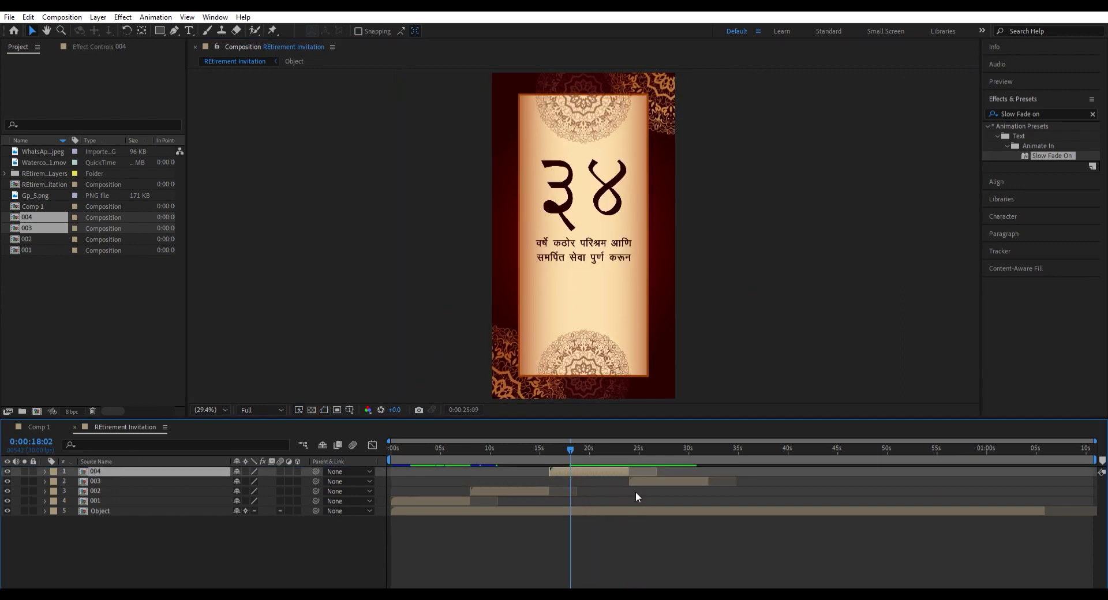
{"action": "mouse_move", "coordinate": [649, 481]}
{"action": "left_mouse_down"}
{"action": "mouse_move", "coordinate": [570, 475]}
{"action": "mouse_move", "coordinate": [649, 472]}
{"action": "left_mouse_up"}
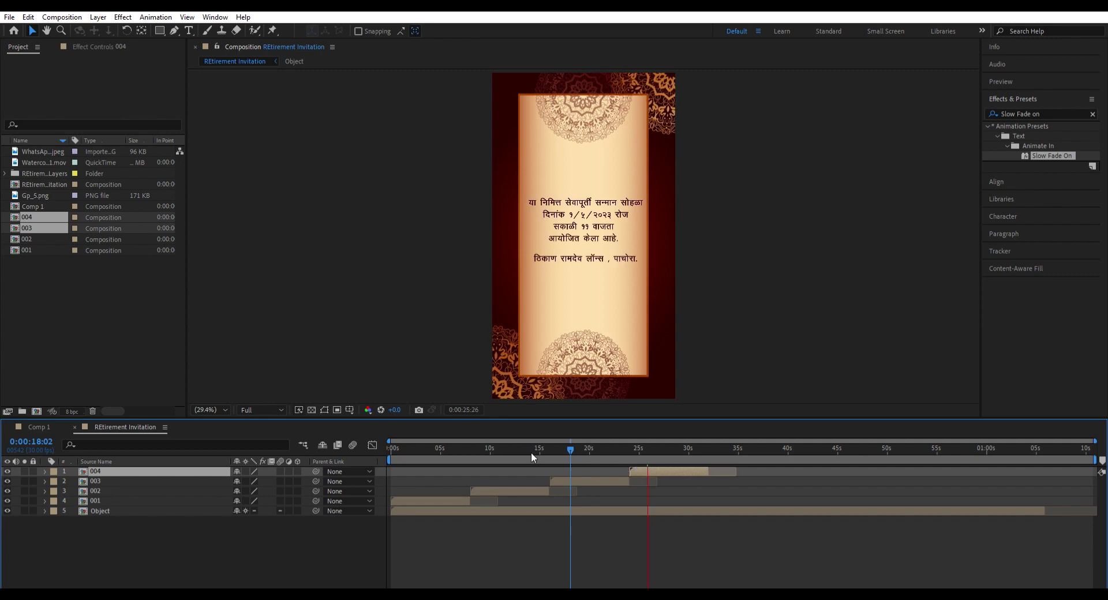
{"action": "left_click_drag", "start_coordinate": [531, 452], "coordinate": [549, 452]}
{"action": "left_click", "coordinate": [580, 481]}
{"action": "key", "text": "space"}
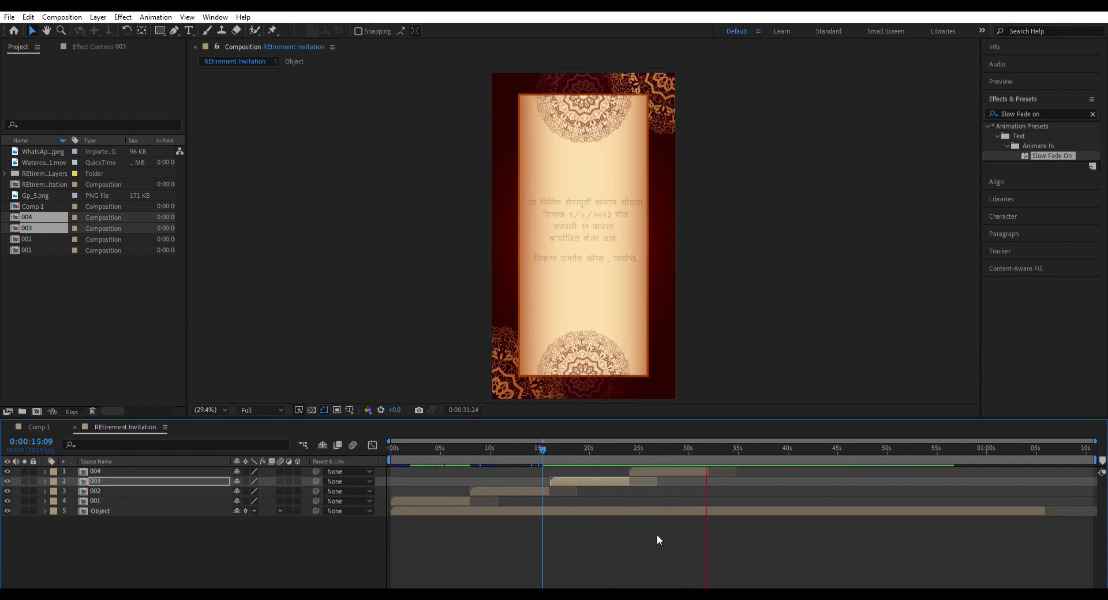
{"action": "left_click", "coordinate": [669, 524]}
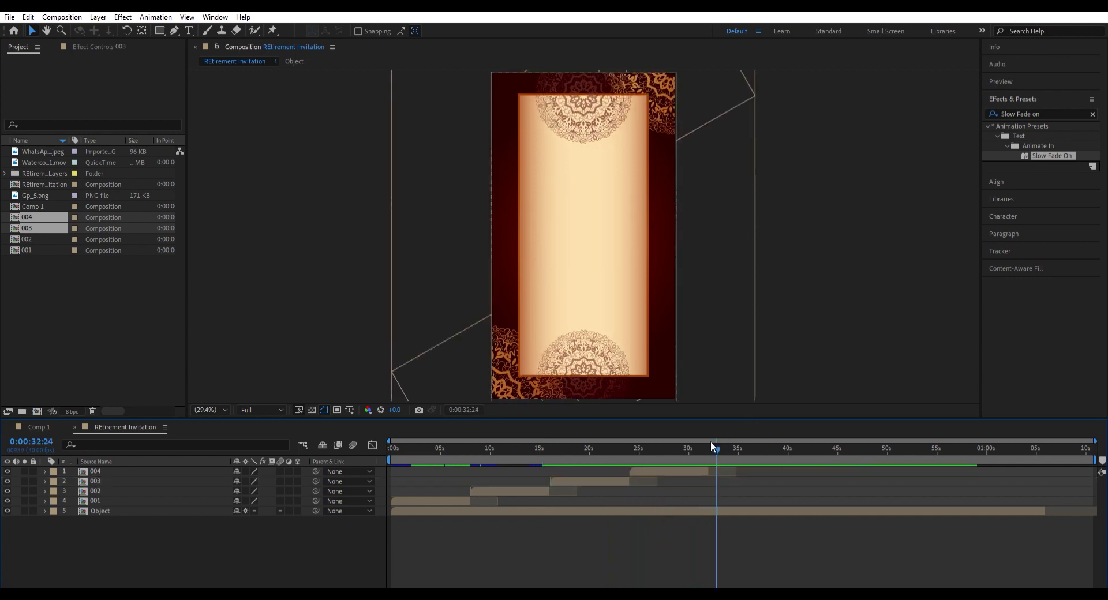
{"action": "left_click_drag", "start_coordinate": [711, 442], "coordinate": [708, 438]}
- Place REtirement Invitation in Comp 1, trim it to end at 32 seconds, and go to 31 seconds
{"action": "key", "text": "ctrl+shift+Tab"}
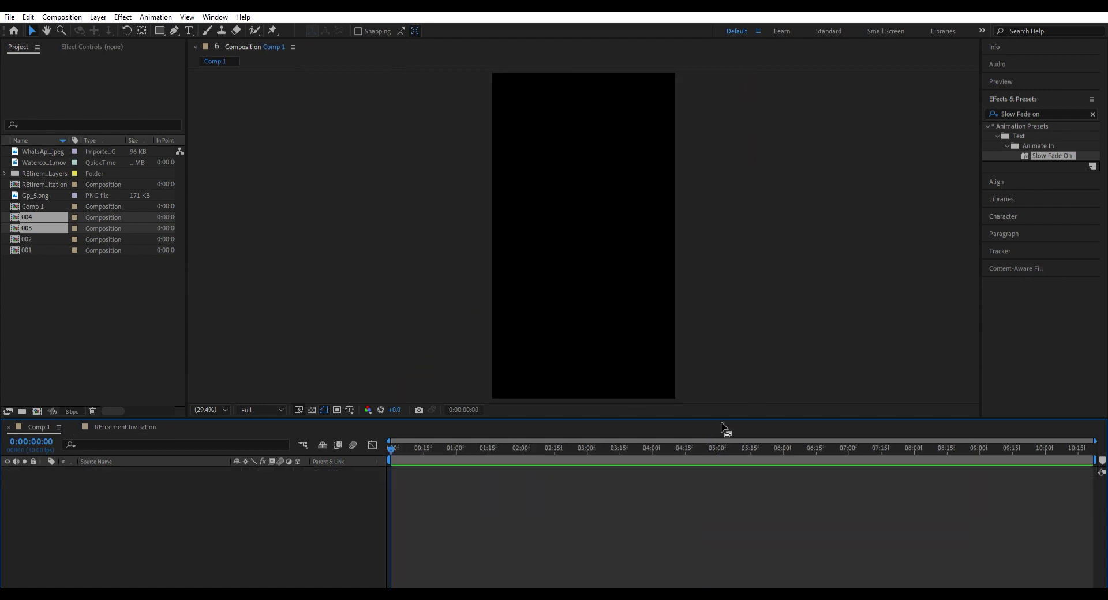
{"action": "left_click_drag", "start_coordinate": [33, 182], "coordinate": [211, 510]}
{"action": "key", "text": "space"}
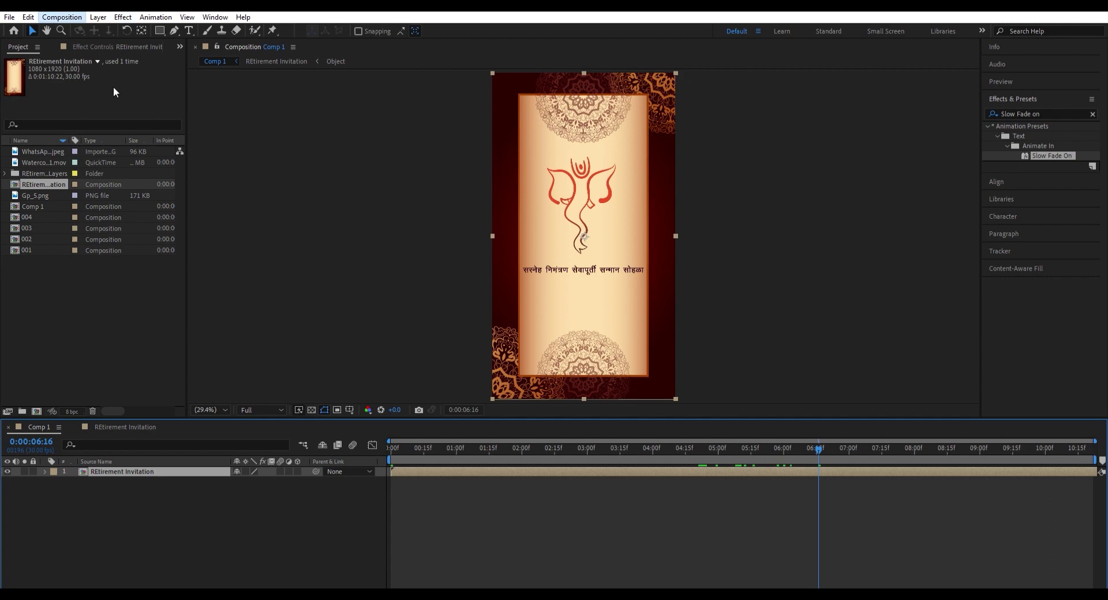
{"action": "key", "text": "Return"}
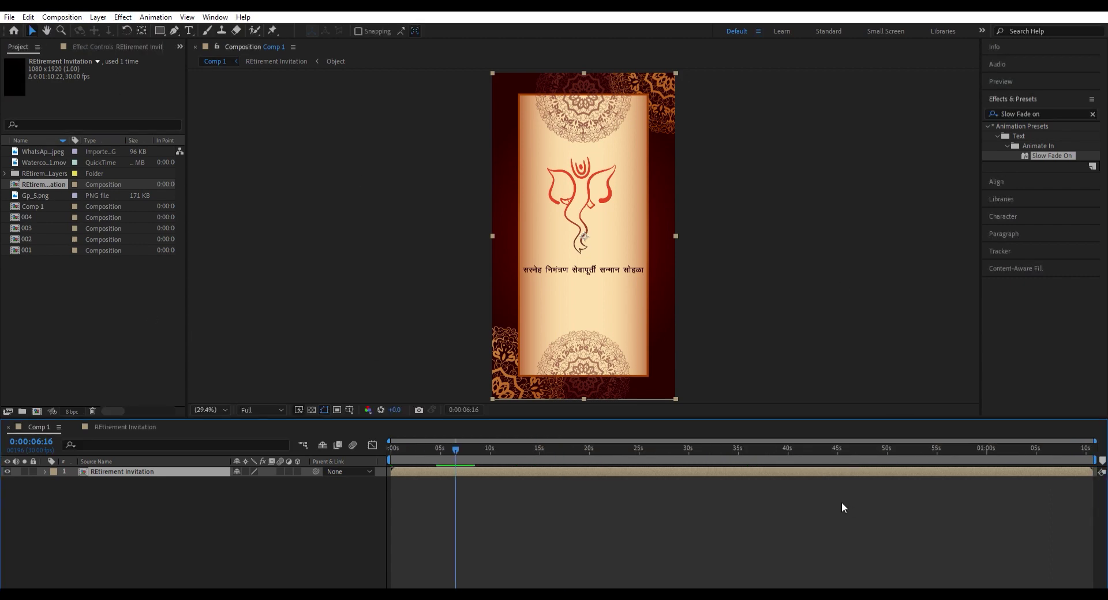
{"action": "mouse_move", "coordinate": [744, 449]}
{"action": "left_mouse_down"}
{"action": "mouse_move", "coordinate": [669, 450]}
{"action": "mouse_move", "coordinate": [701, 454]}
{"action": "left_mouse_up"}
{"action": "key", "text": "equal"}
{"action": "key", "text": "equal"}
{"action": "key", "text": "equal"}
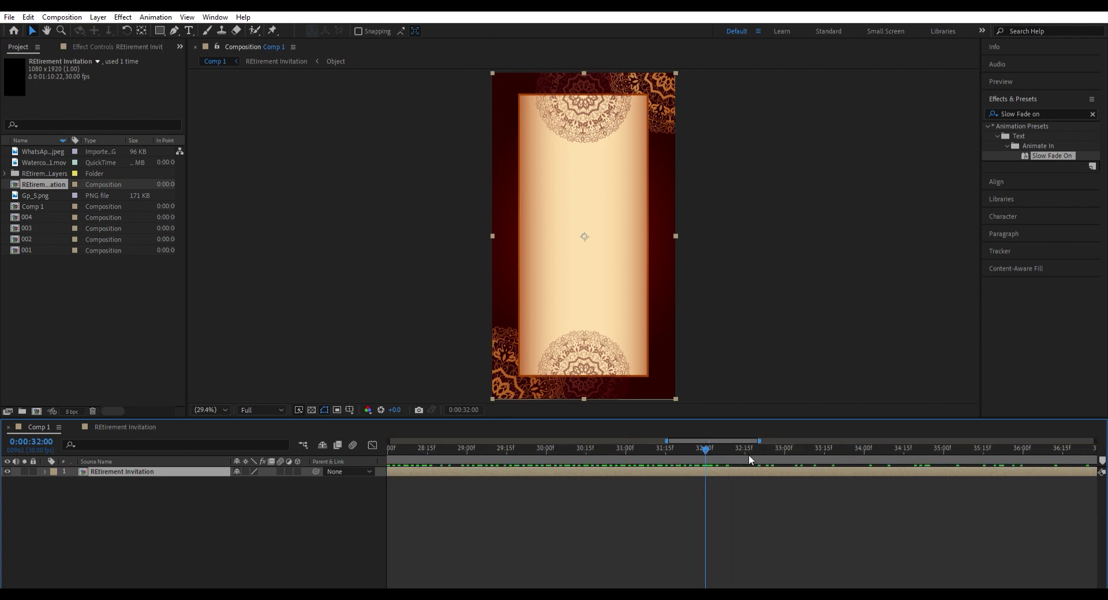
{"action": "key", "text": "alt+bracketright"}
{"action": "left_click_drag", "start_coordinate": [586, 445], "coordinate": [625, 449]}
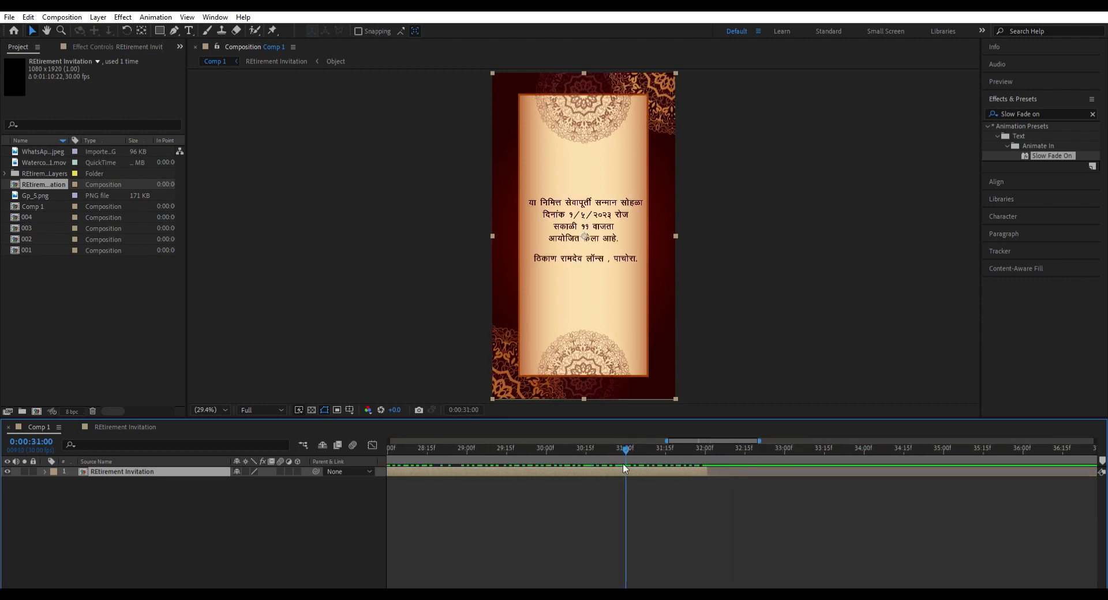
- Keyframe the invitation layer's Opacity 100% at 31:00 and 0% at 32:00, and end the work area at 32:00
{"action": "key", "text": "t"}
{"action": "left_click", "coordinate": [75, 480]}
{"action": "left_click", "coordinate": [705, 448]}
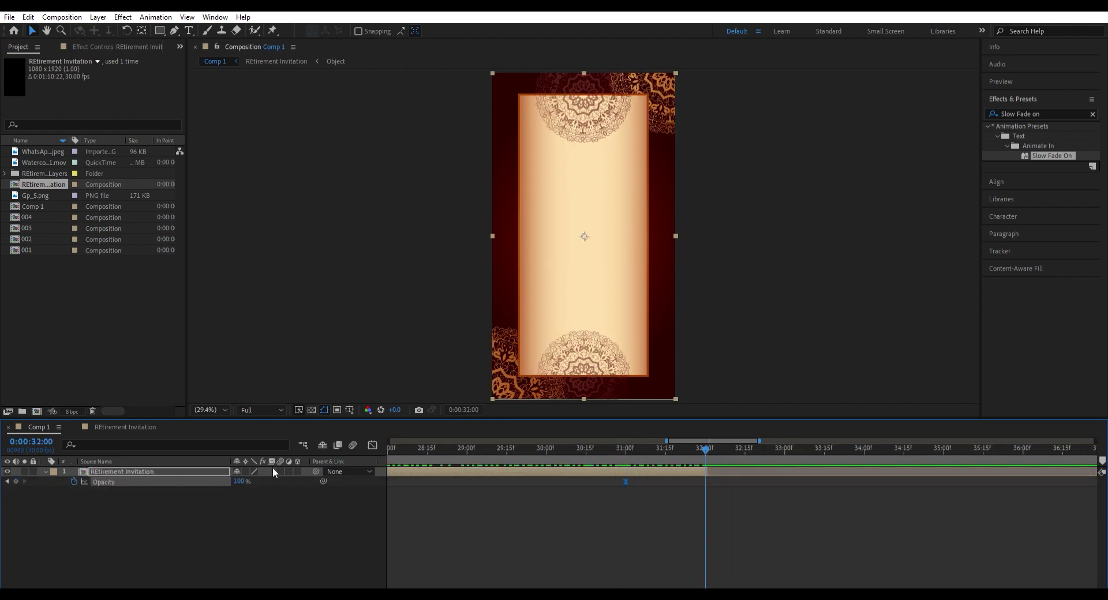
{"action": "type", "text": "0"}
{"action": "key", "text": "Return"}
{"action": "key", "text": "minus"}
{"action": "key", "text": "minus"}
{"action": "key", "text": "minus"}
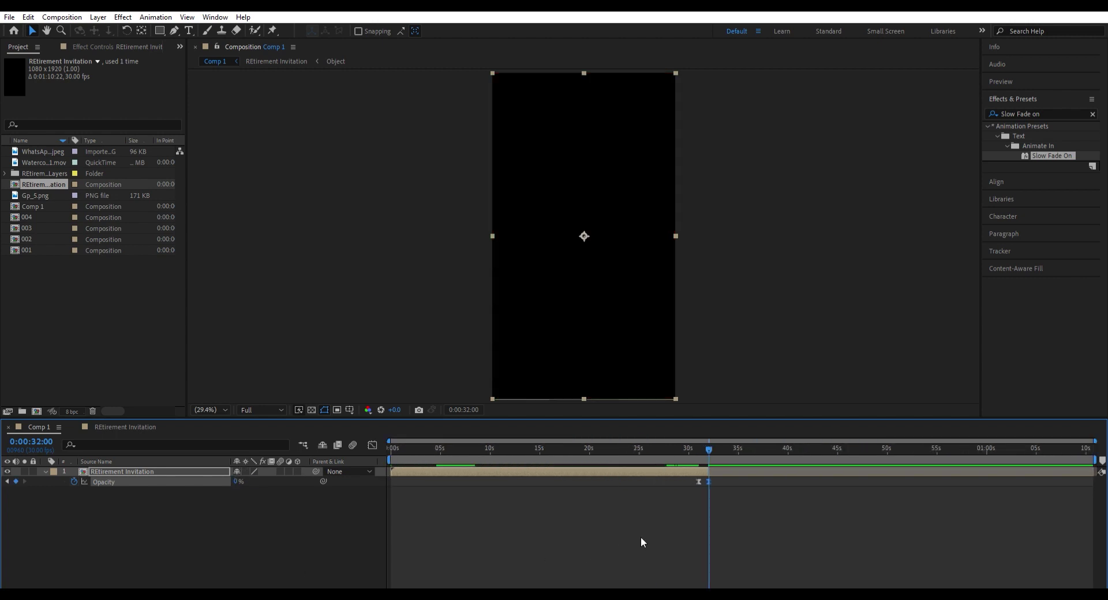
{"action": "left_click_drag", "start_coordinate": [1095, 459], "coordinate": [715, 467]}
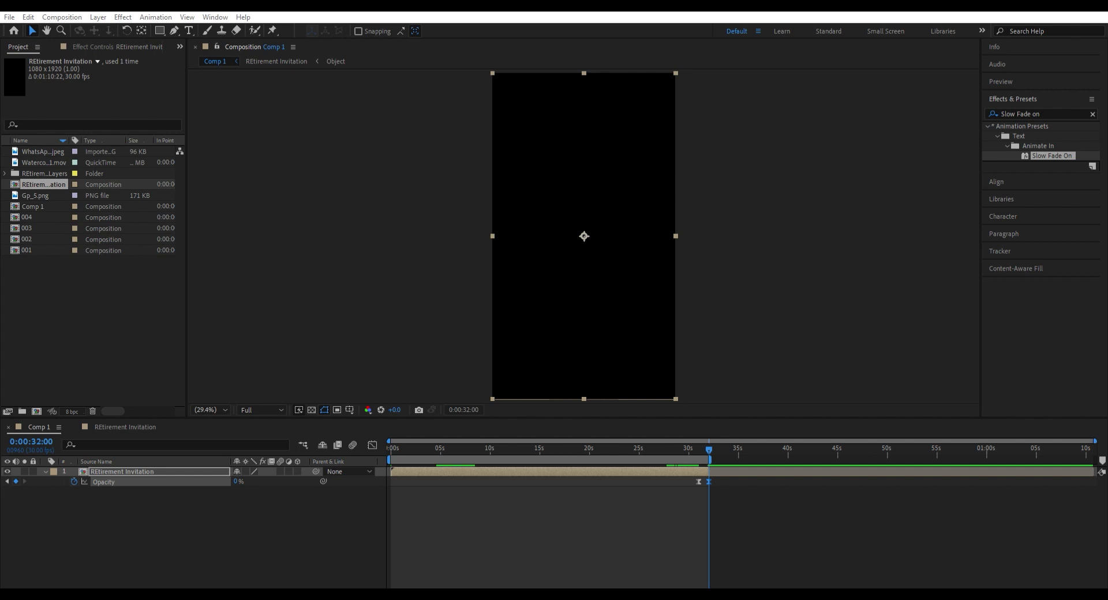
- Try the Caballero music track with a preview, then delete it
{"action": "left_click_drag", "start_coordinate": [485, 510], "coordinate": [430, 527]}
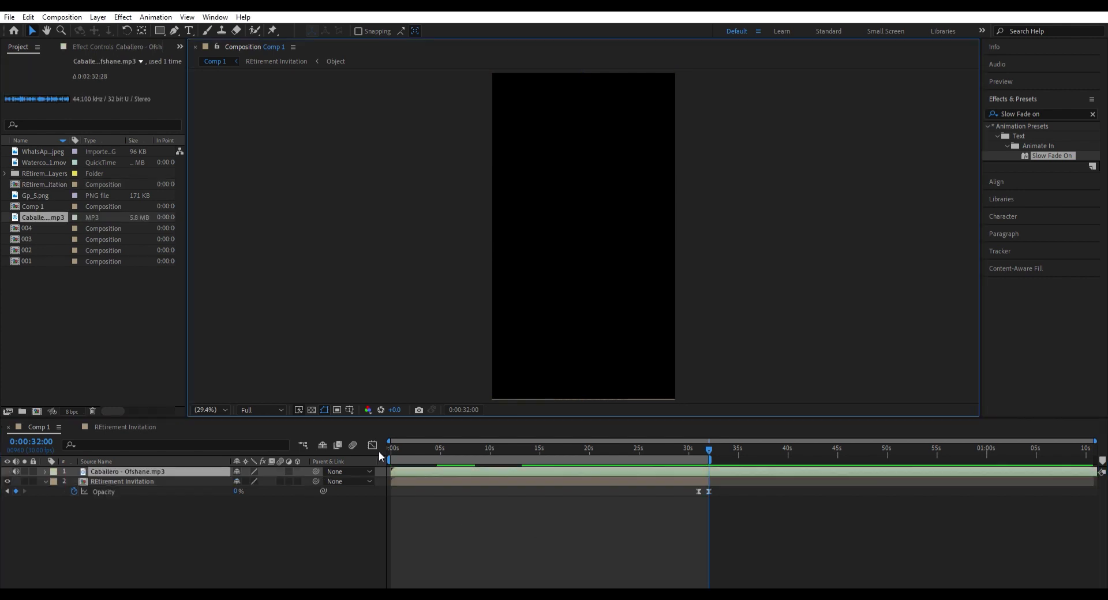
{"action": "left_click", "coordinate": [391, 449]}
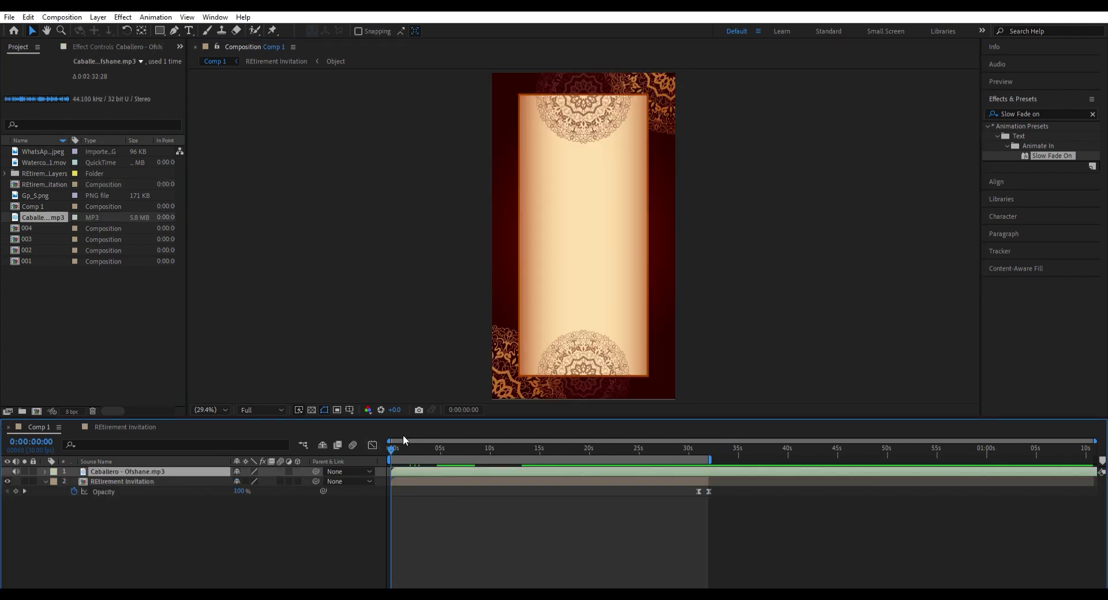
{"action": "key", "text": "space"}
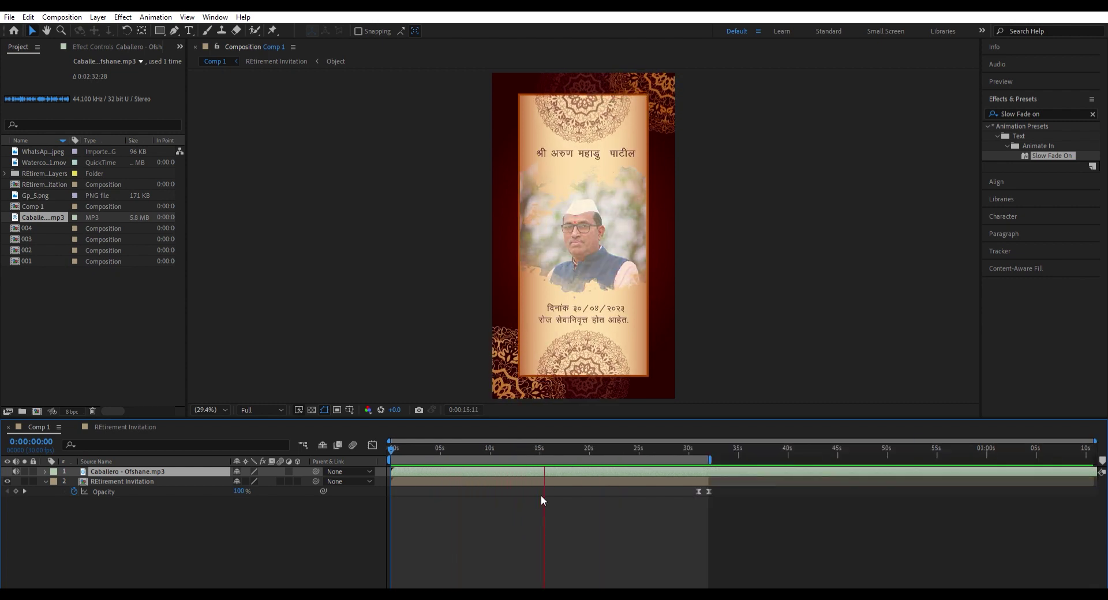
{"action": "key", "text": "Delete"}
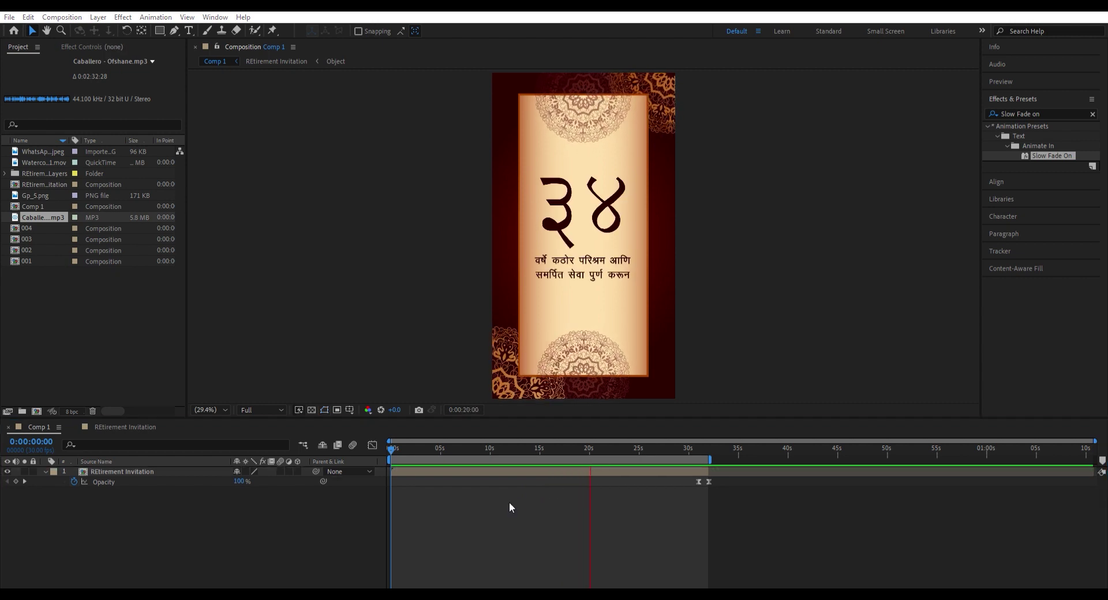
- Add Crops - Telecasted.mp3 and keyframe its Audio Levels from 0 dB at 30:00 to -12 dB at 31:15
{"action": "left_click_drag", "start_coordinate": [508, 502], "coordinate": [508, 488]}
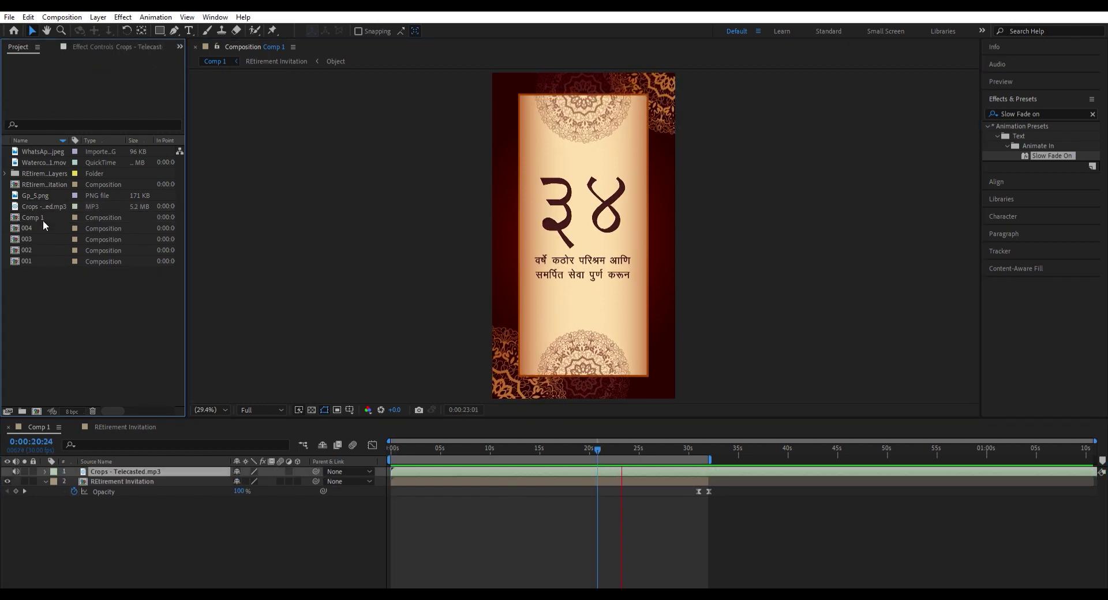
{"action": "scroll", "coordinate": [689, 442], "scroll_direction": "up", "scroll_amount": 5}
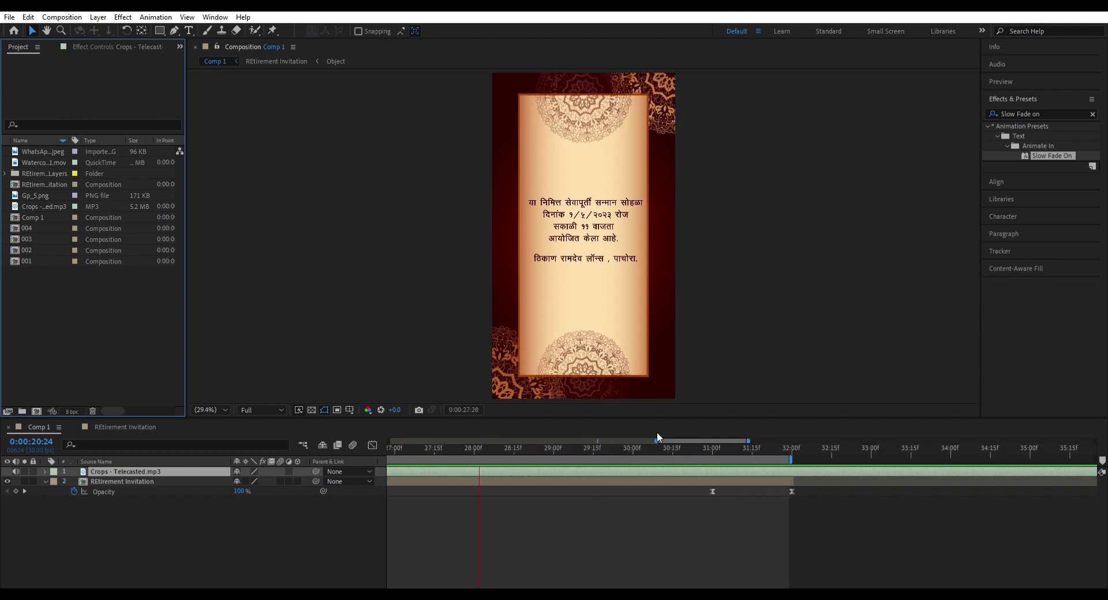
{"action": "left_click", "coordinate": [45, 471]}
{"action": "left_click", "coordinate": [55, 482]}
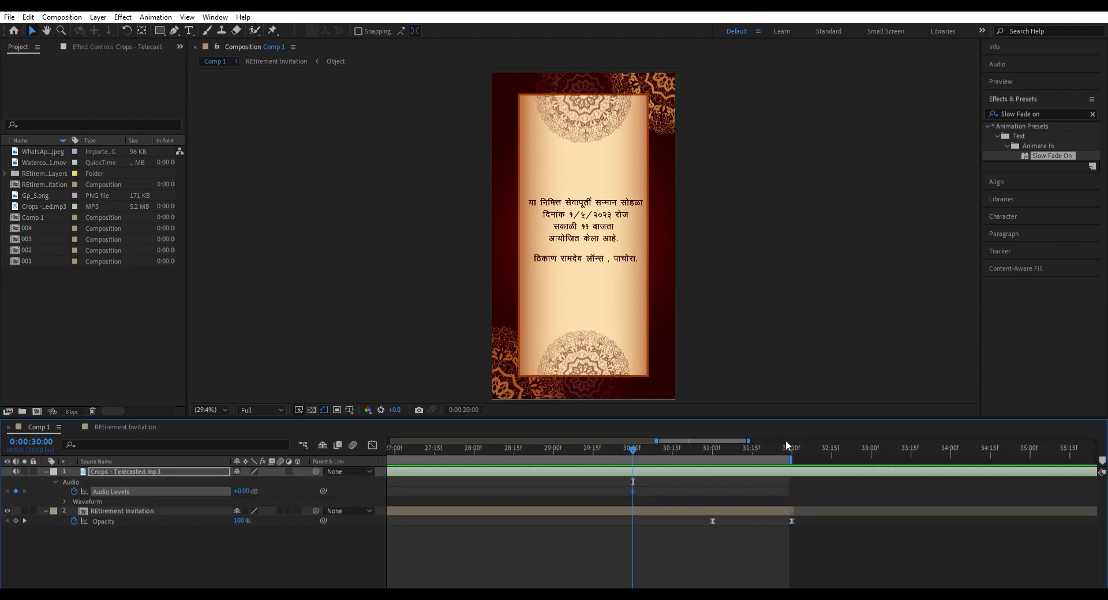
{"action": "left_click", "coordinate": [751, 447]}
{"action": "left_click", "coordinate": [997, 64]}
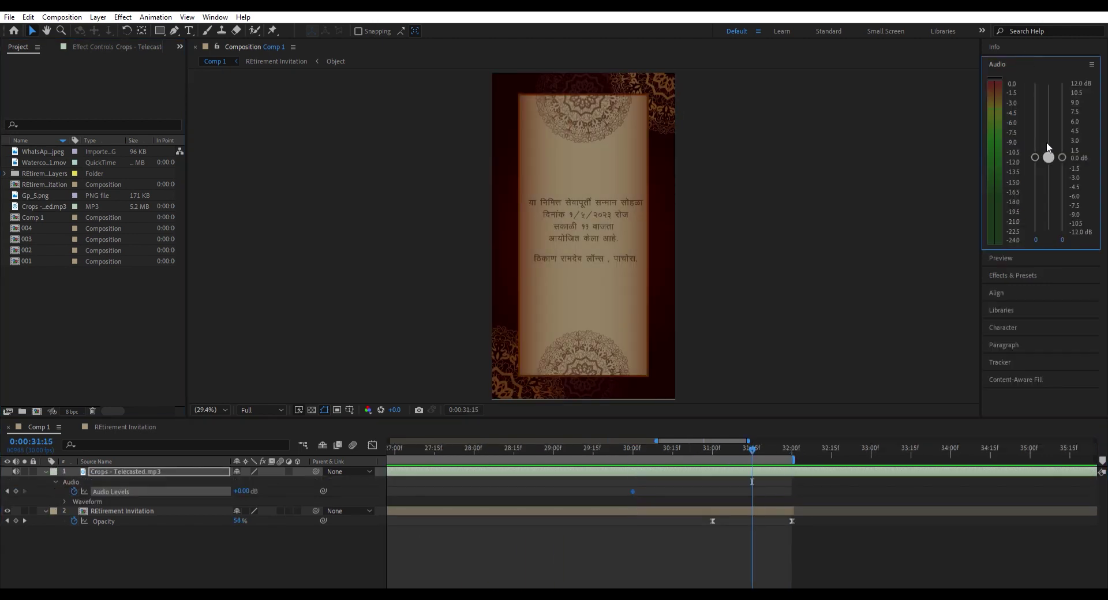
{"action": "left_click_drag", "start_coordinate": [1048, 148], "coordinate": [1048, 229]}
{"action": "key", "text": "space"}
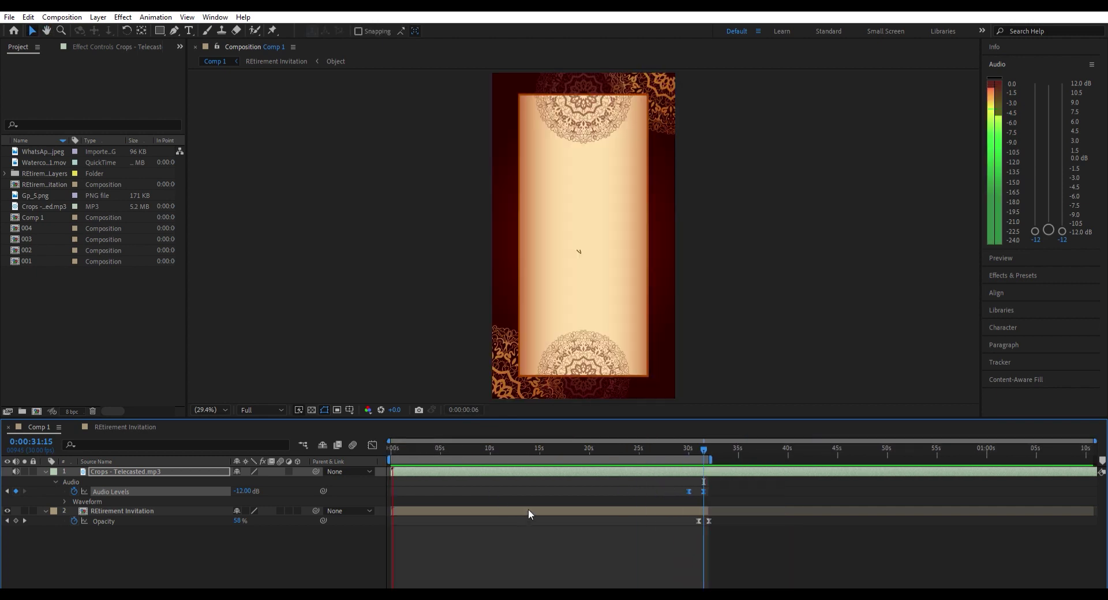
{"action": "left_click", "coordinate": [550, 448]}
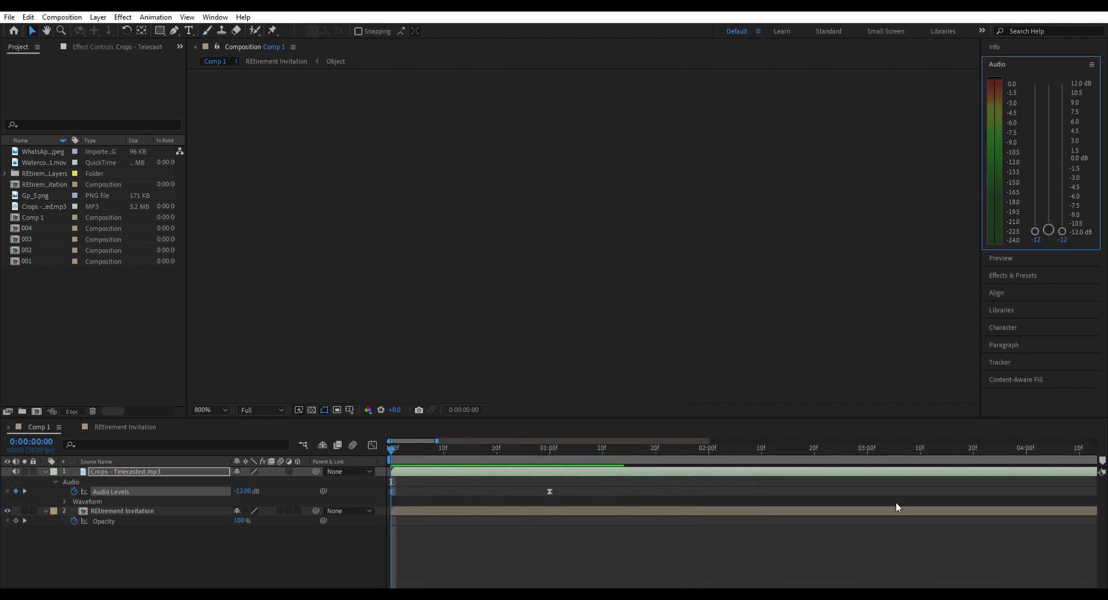
{"action": "key", "text": "semicolon"}
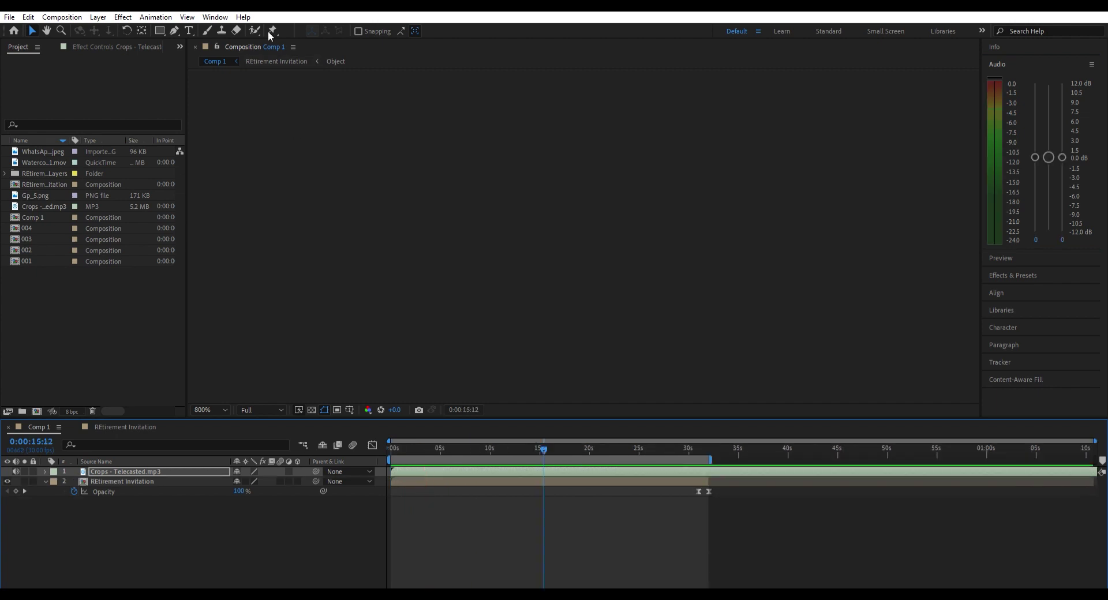
- Fit the invitation in the viewer and add O Holy Night - DJ Williams.mp3 as the top layer
{"action": "left_click", "coordinate": [70, 478]}
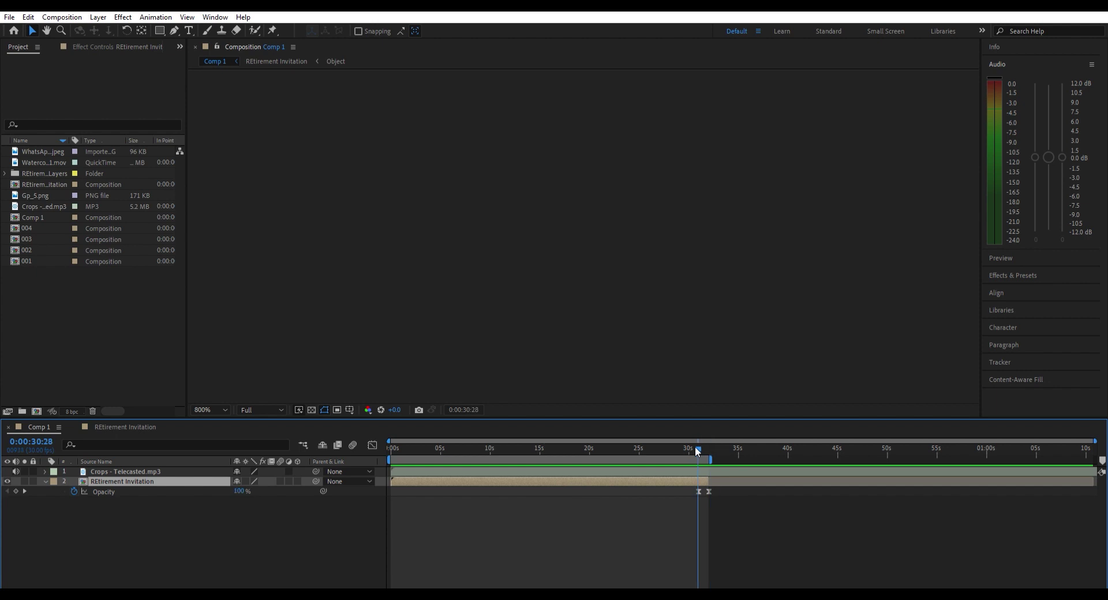
{"action": "left_click", "coordinate": [333, 237]}
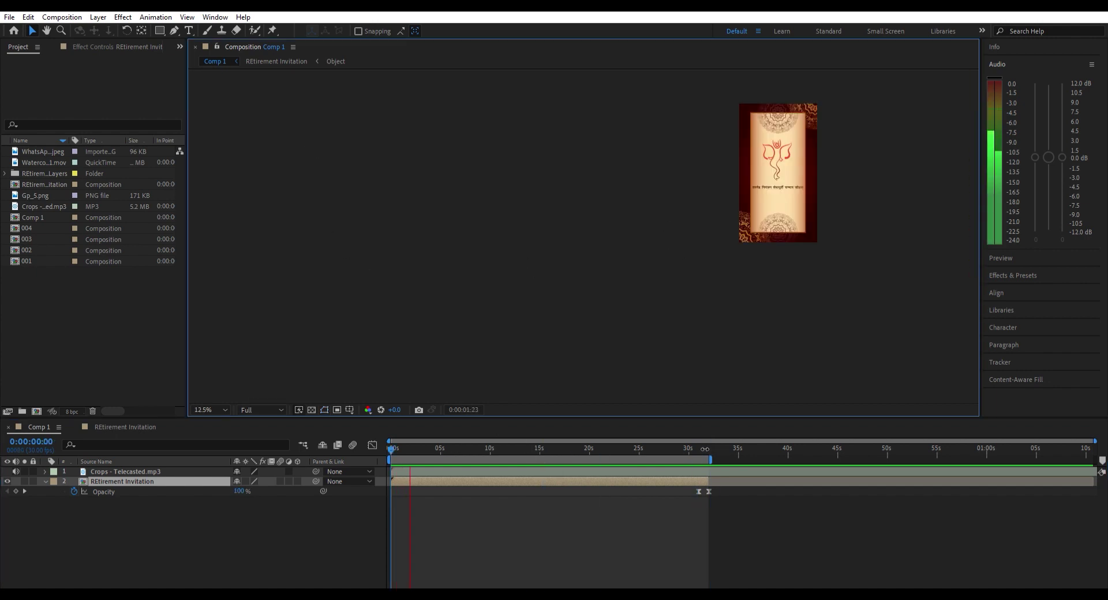
{"action": "key", "text": "shift+slash"}
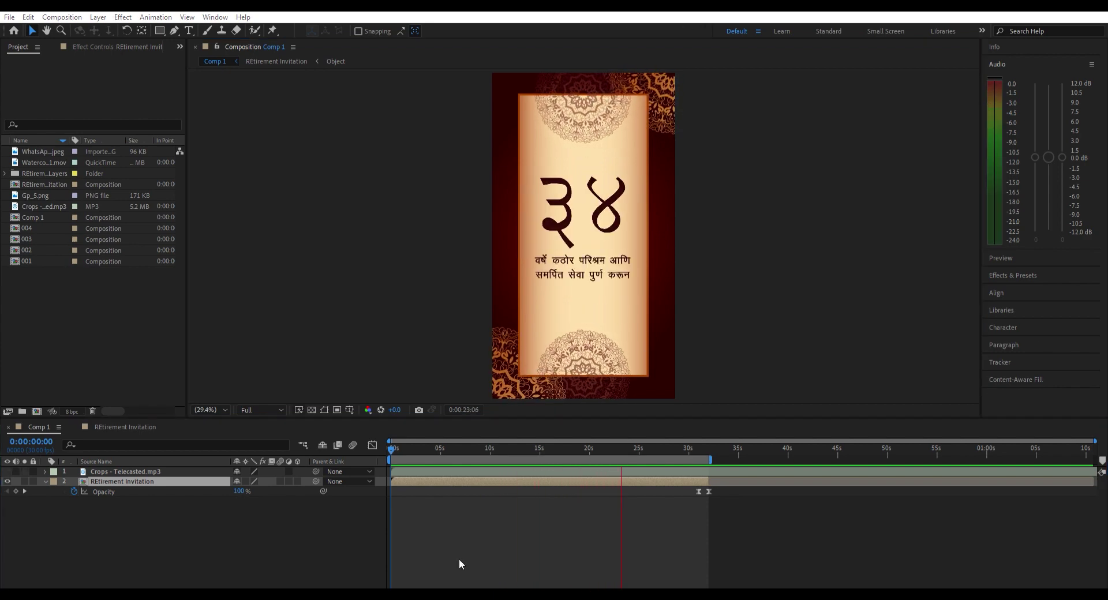
{"action": "left_click_drag", "start_coordinate": [459, 558], "coordinate": [515, 552]}
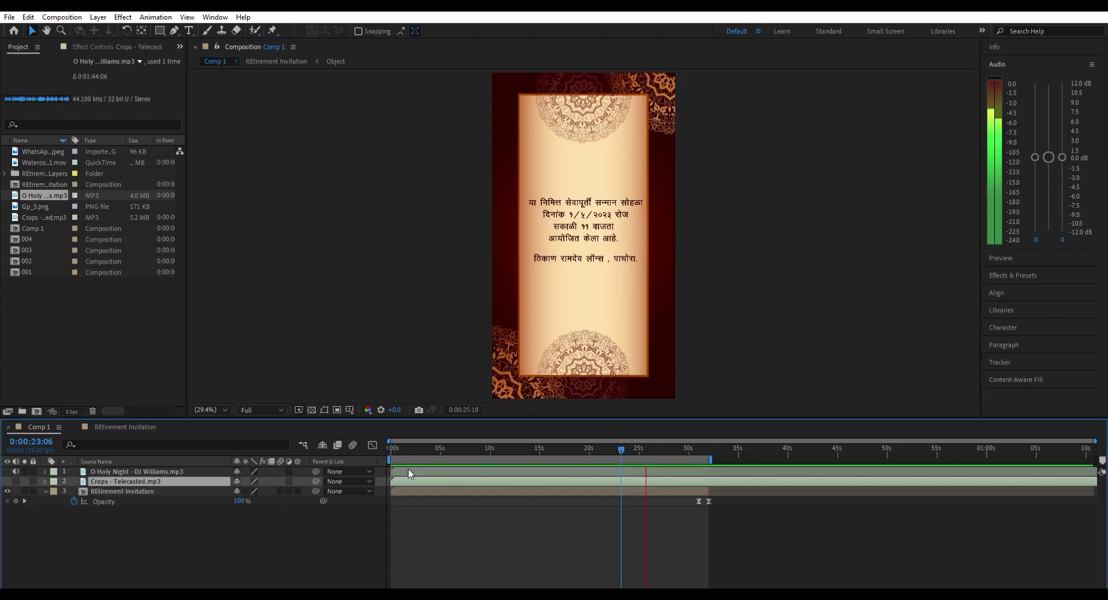
- Delete the Crops music layer and reveal O Holy Night's Audio Levels
{"action": "key", "text": "Delete"}
{"action": "scroll", "coordinate": [851, 487], "scroll_direction": "up", "scroll_amount": 3}
{"action": "key", "text": "k"}
{"action": "left_click", "coordinate": [43, 473]}
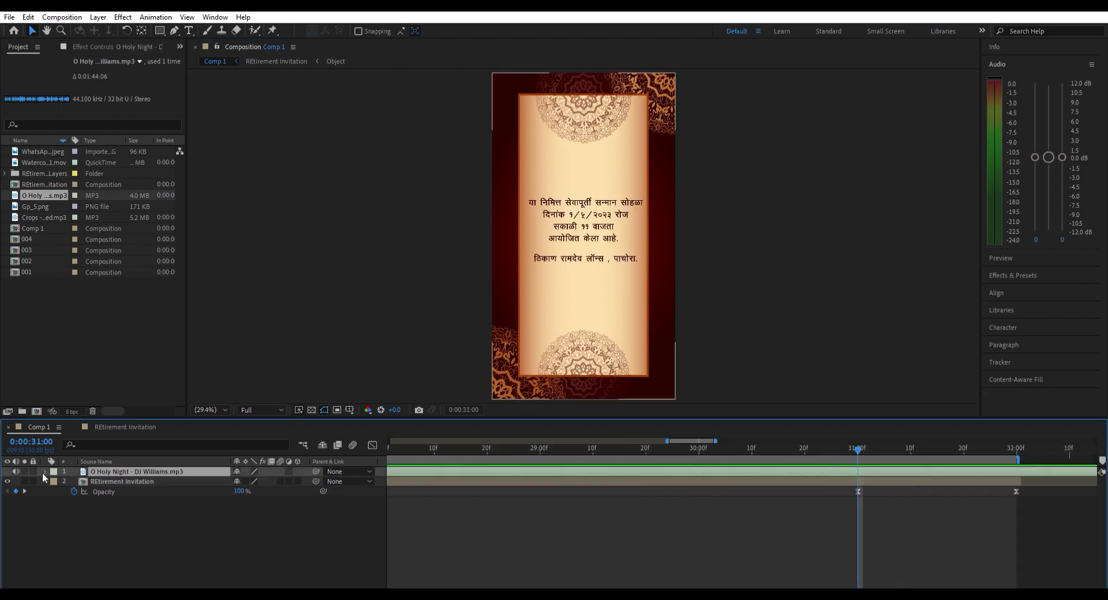
{"action": "left_click", "coordinate": [44, 472]}
- Keyframe O Holy Night down to -12 dB at 31:20, then preview from the start
{"action": "left_click", "coordinate": [963, 445]}
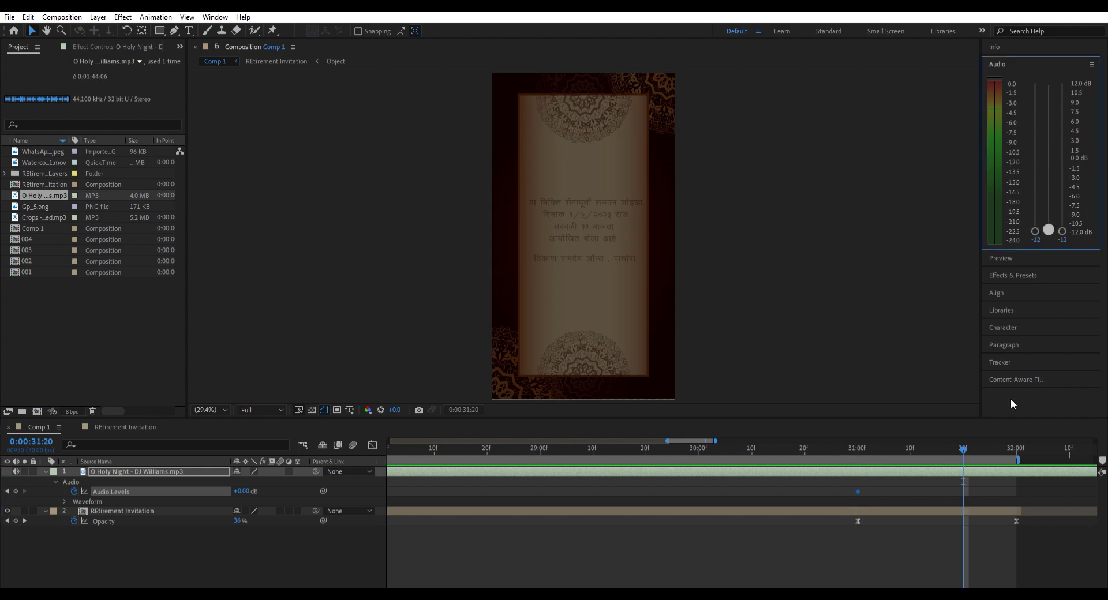
{"action": "key", "text": "Home"}
{"action": "key", "text": "space"}
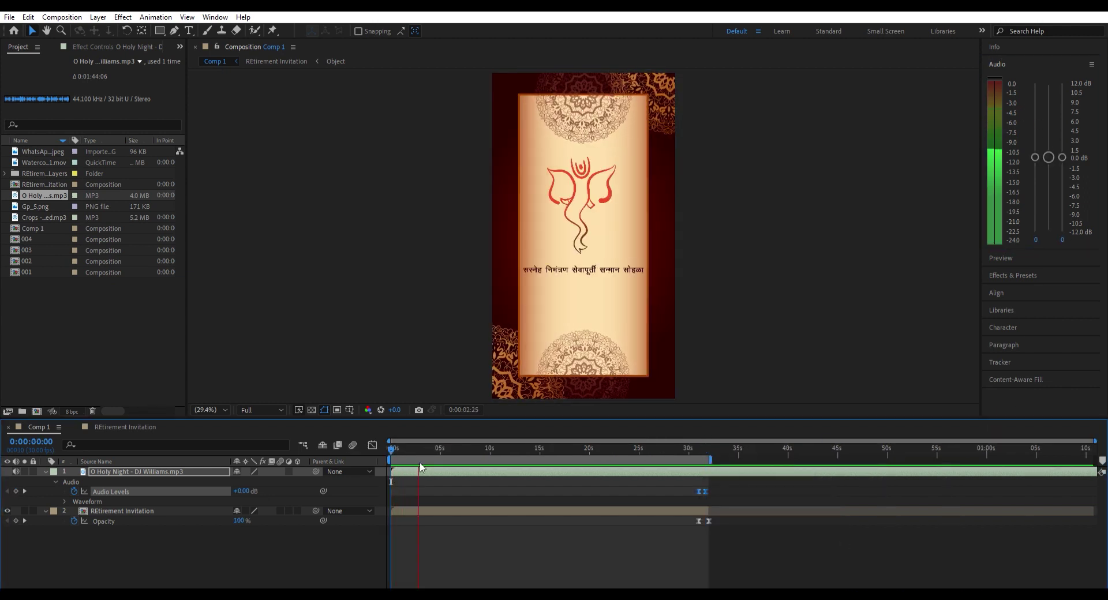
{"action": "left_click", "coordinate": [756, 476]}
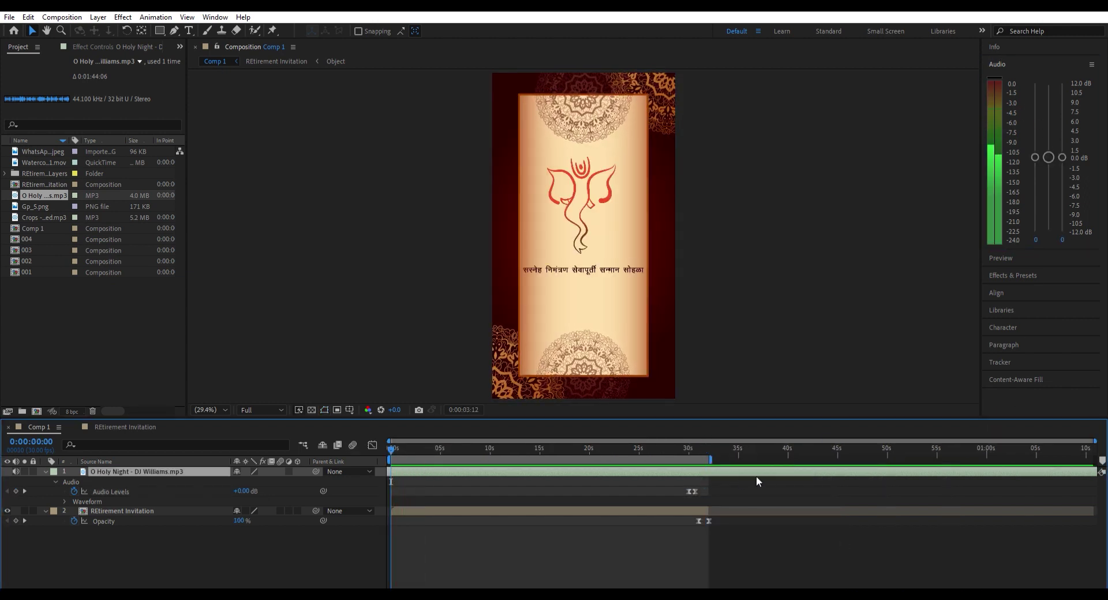
- Restart the Comp 1 preview from the beginning
{"action": "left_click", "coordinate": [387, 441]}
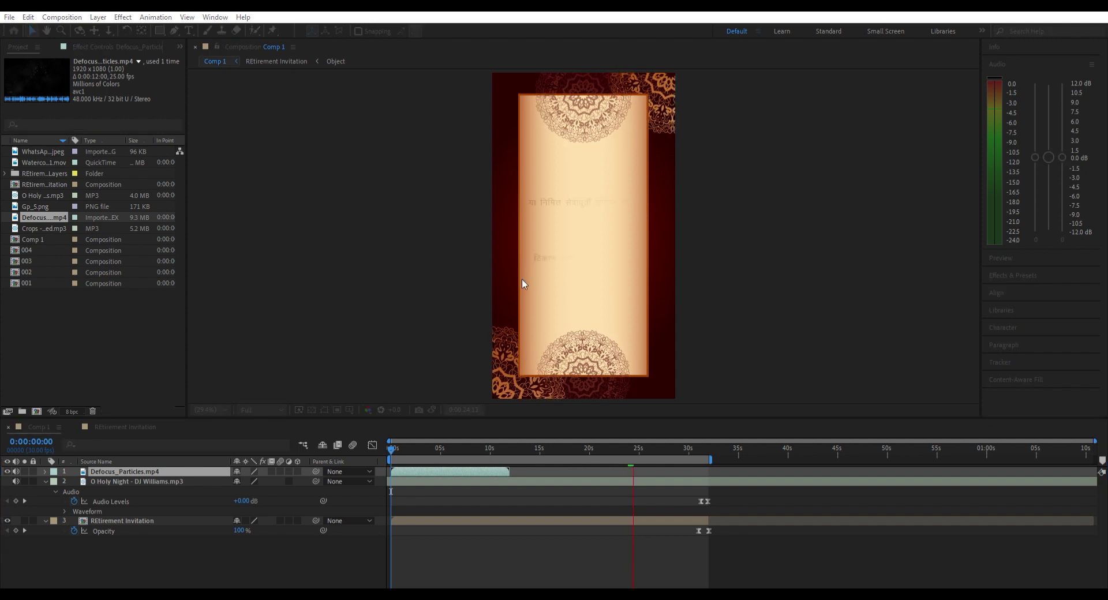
- Remove the duplicate particles layer and collapse the music layer's properties
{"action": "left_click", "coordinate": [565, 444]}
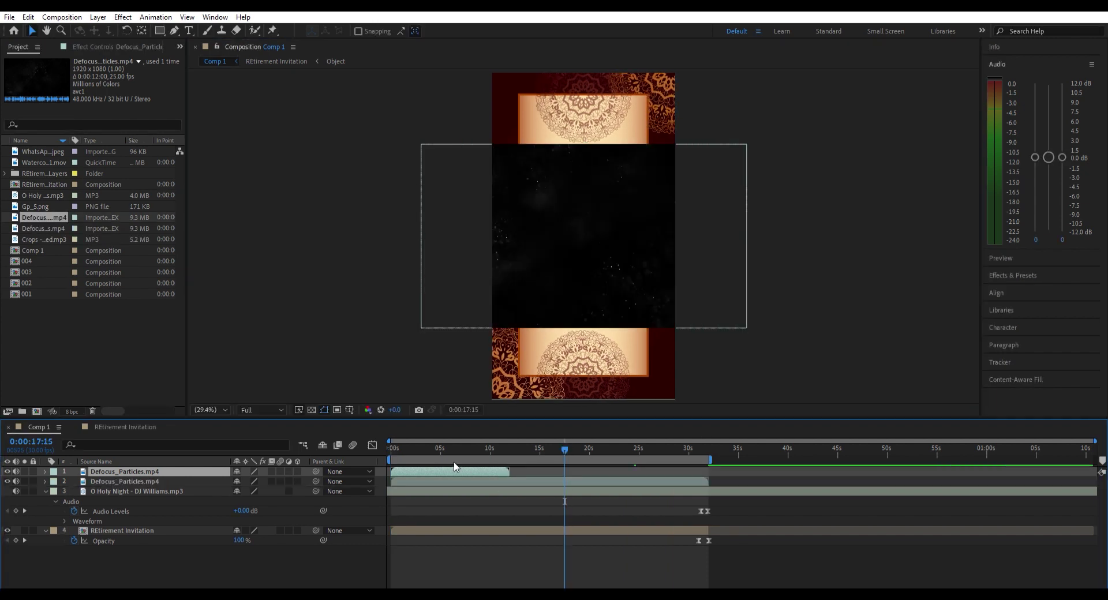
{"action": "key", "text": "ctrl+z"}
{"action": "left_click", "coordinate": [47, 480]}
- Set Defocus_Particles to Add blend mode and preview the overlay from the start
{"action": "left_click", "coordinate": [20, 585]}
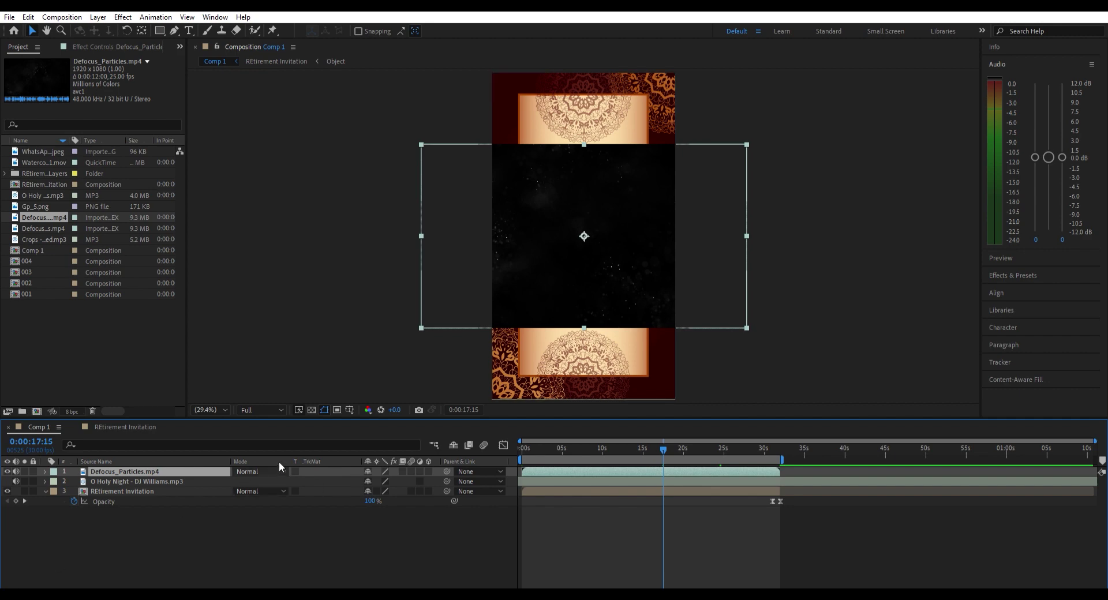
{"action": "left_click", "coordinate": [259, 471]}
{"action": "left_click", "coordinate": [313, 203]}
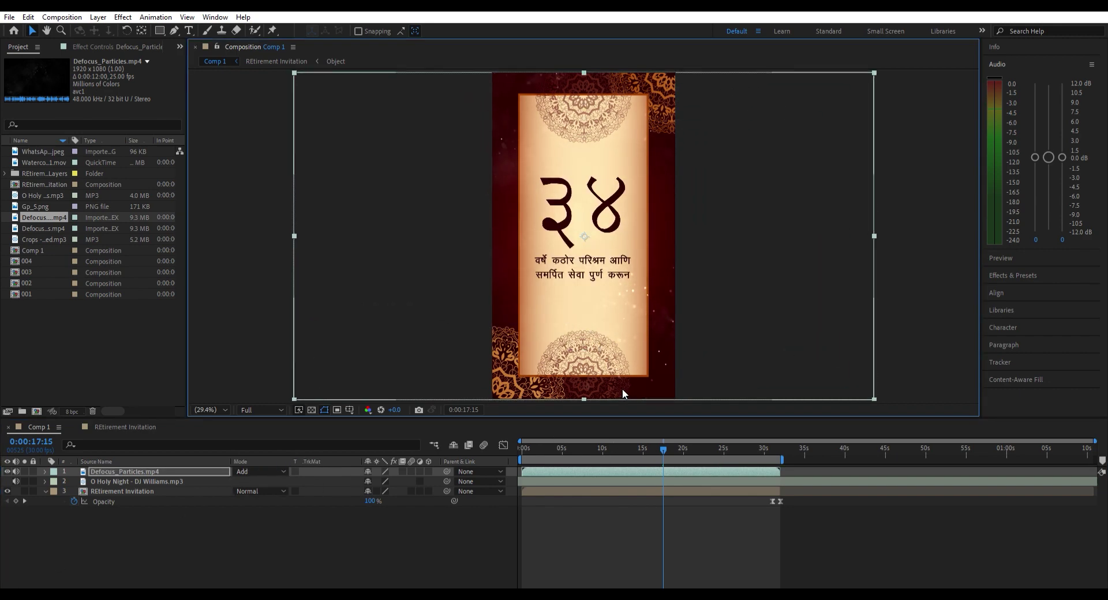
{"action": "left_click", "coordinate": [476, 461]}
{"action": "key", "text": "space"}
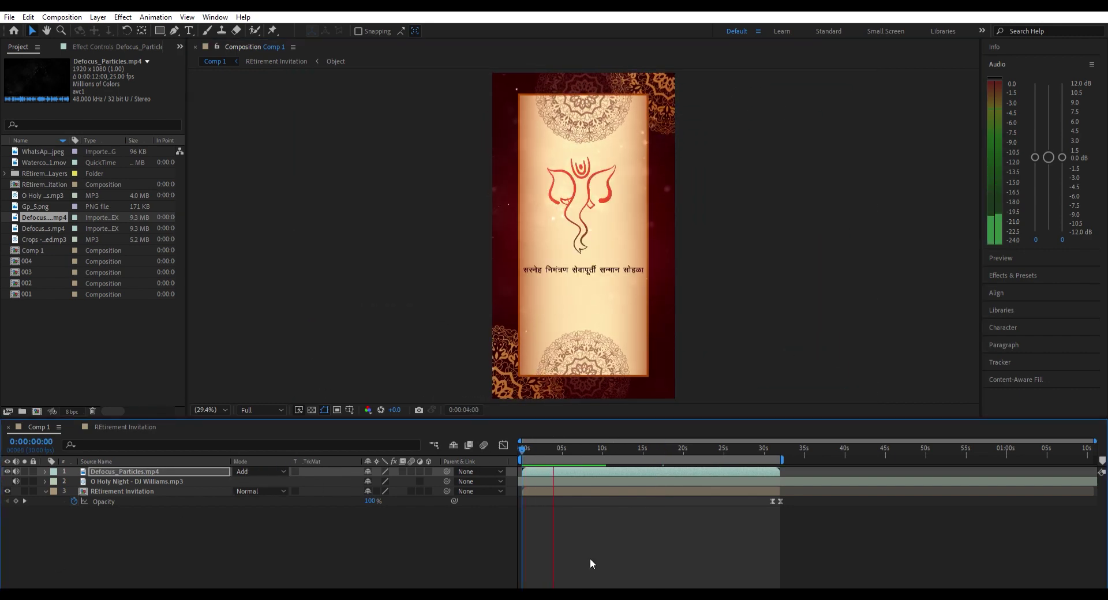